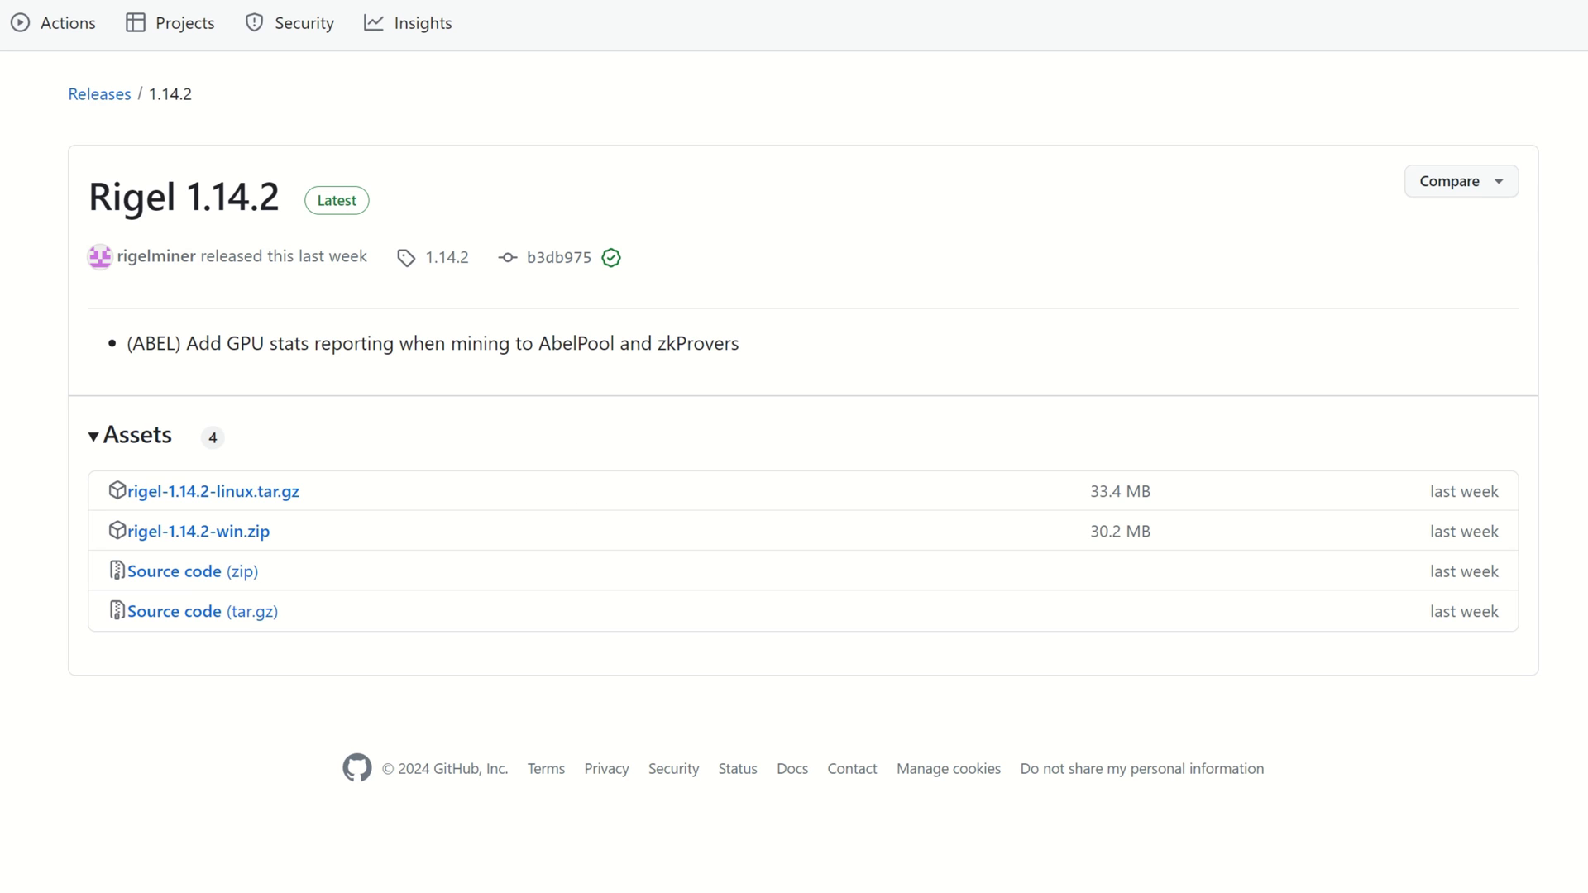
Duplicate kls.bat in the rigel-1.14.2-win folder.
key("alt+Tab")
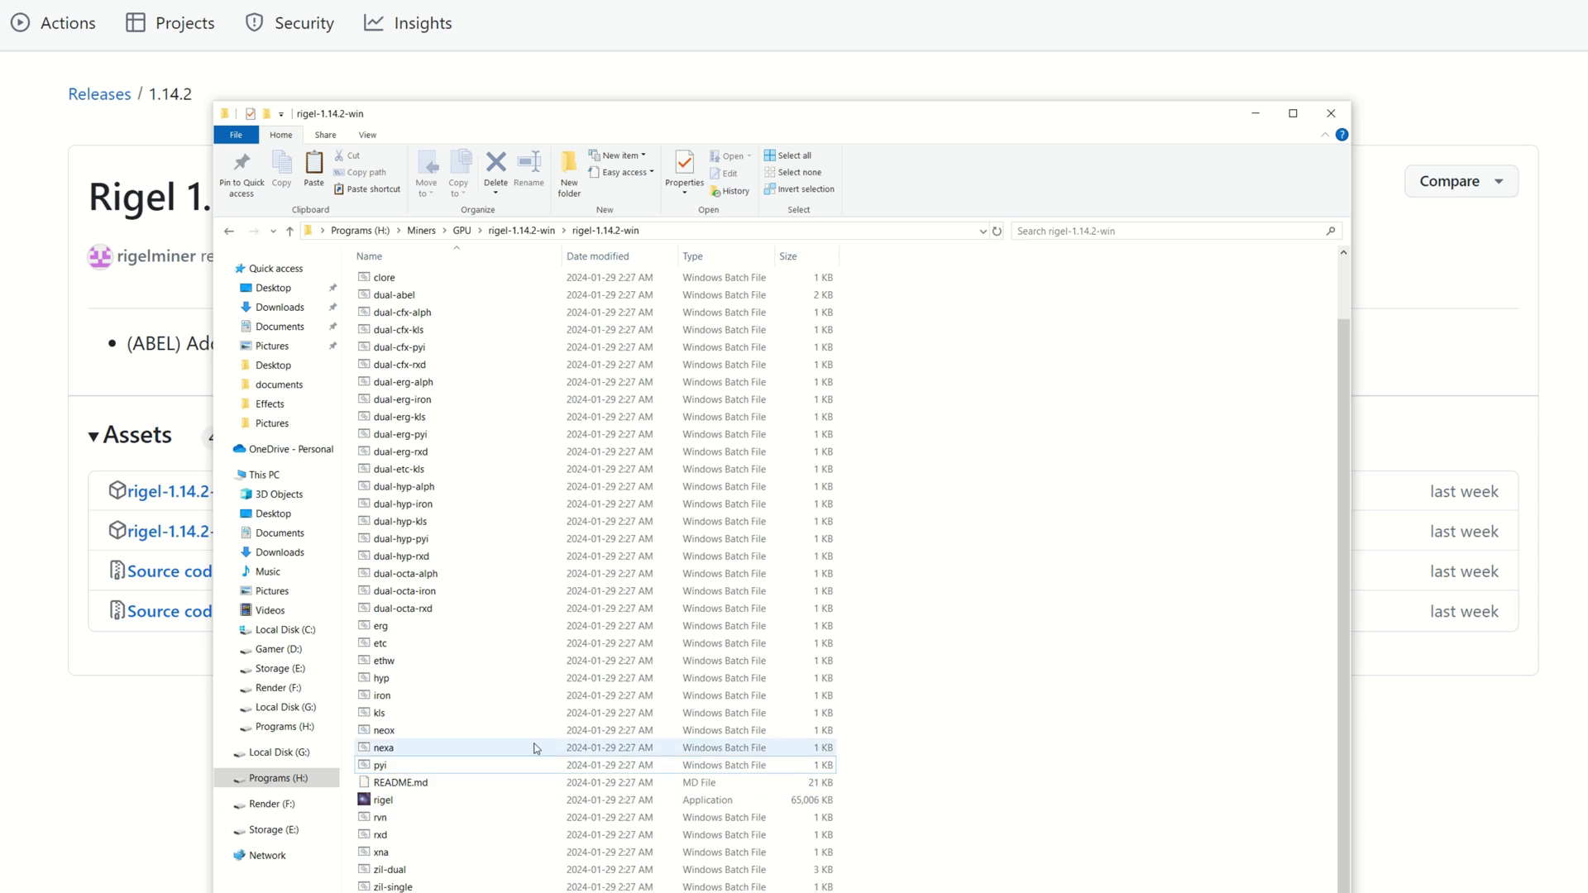
scroll(853, 484, "down", 2)
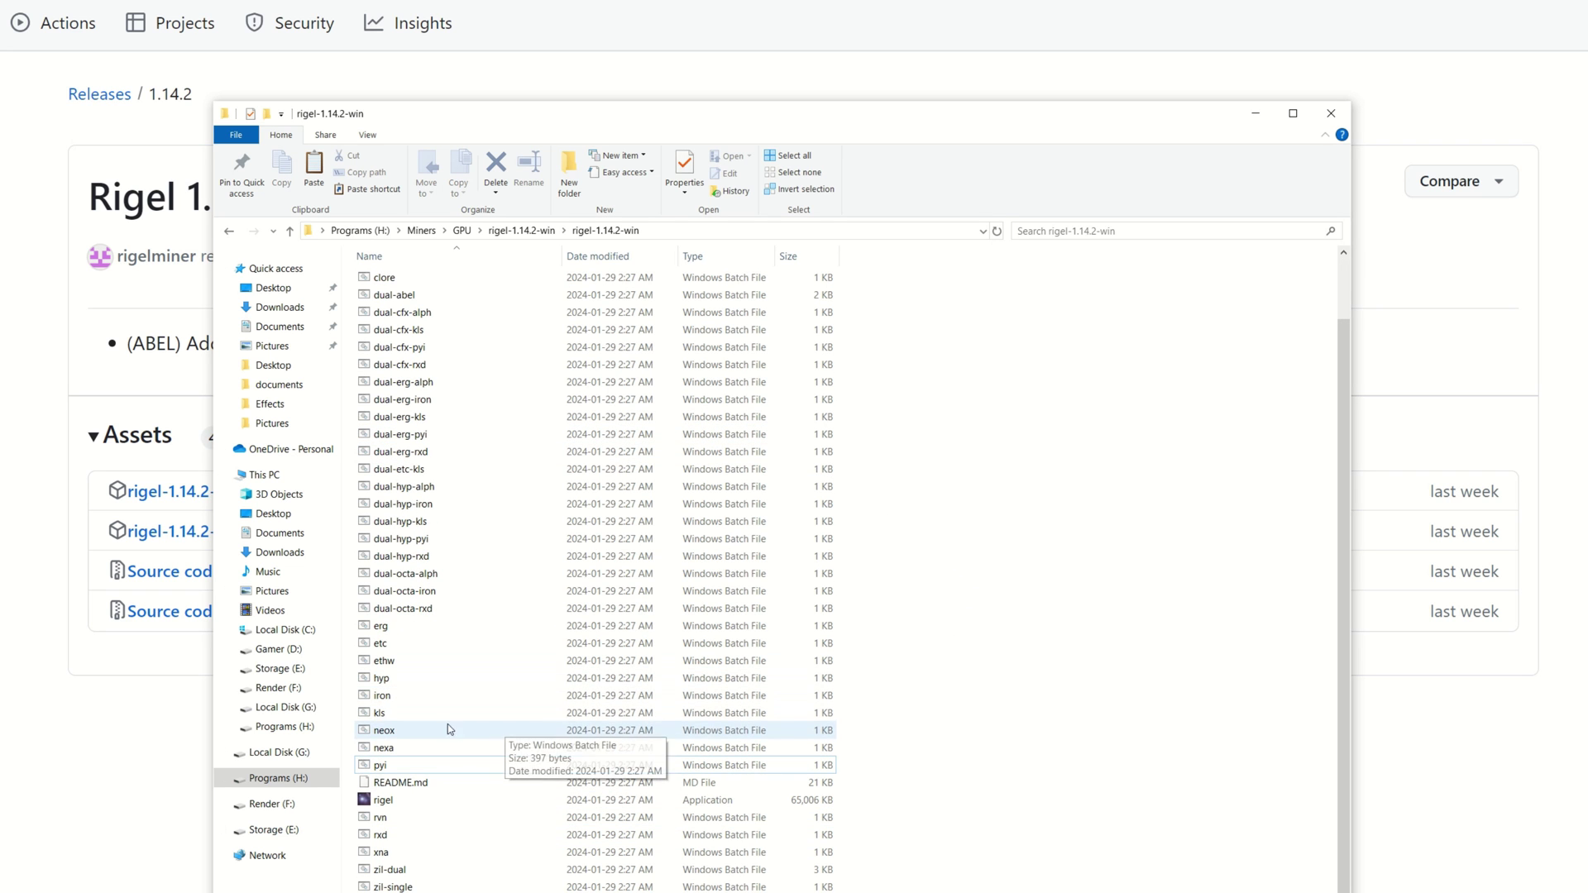
left_click(411, 725)
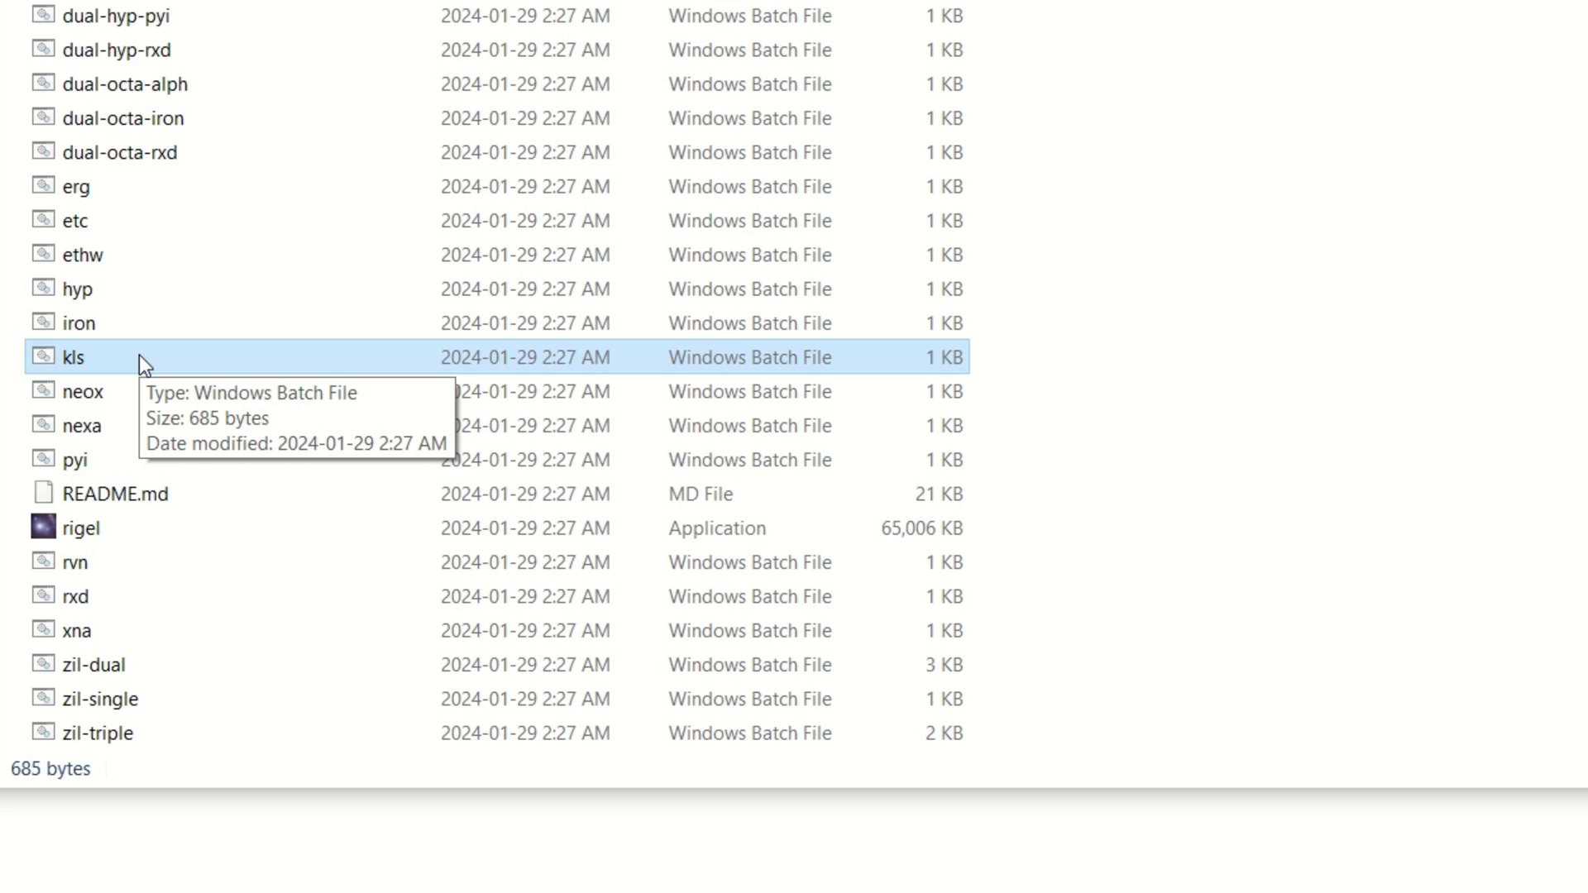
right_click(117, 363)
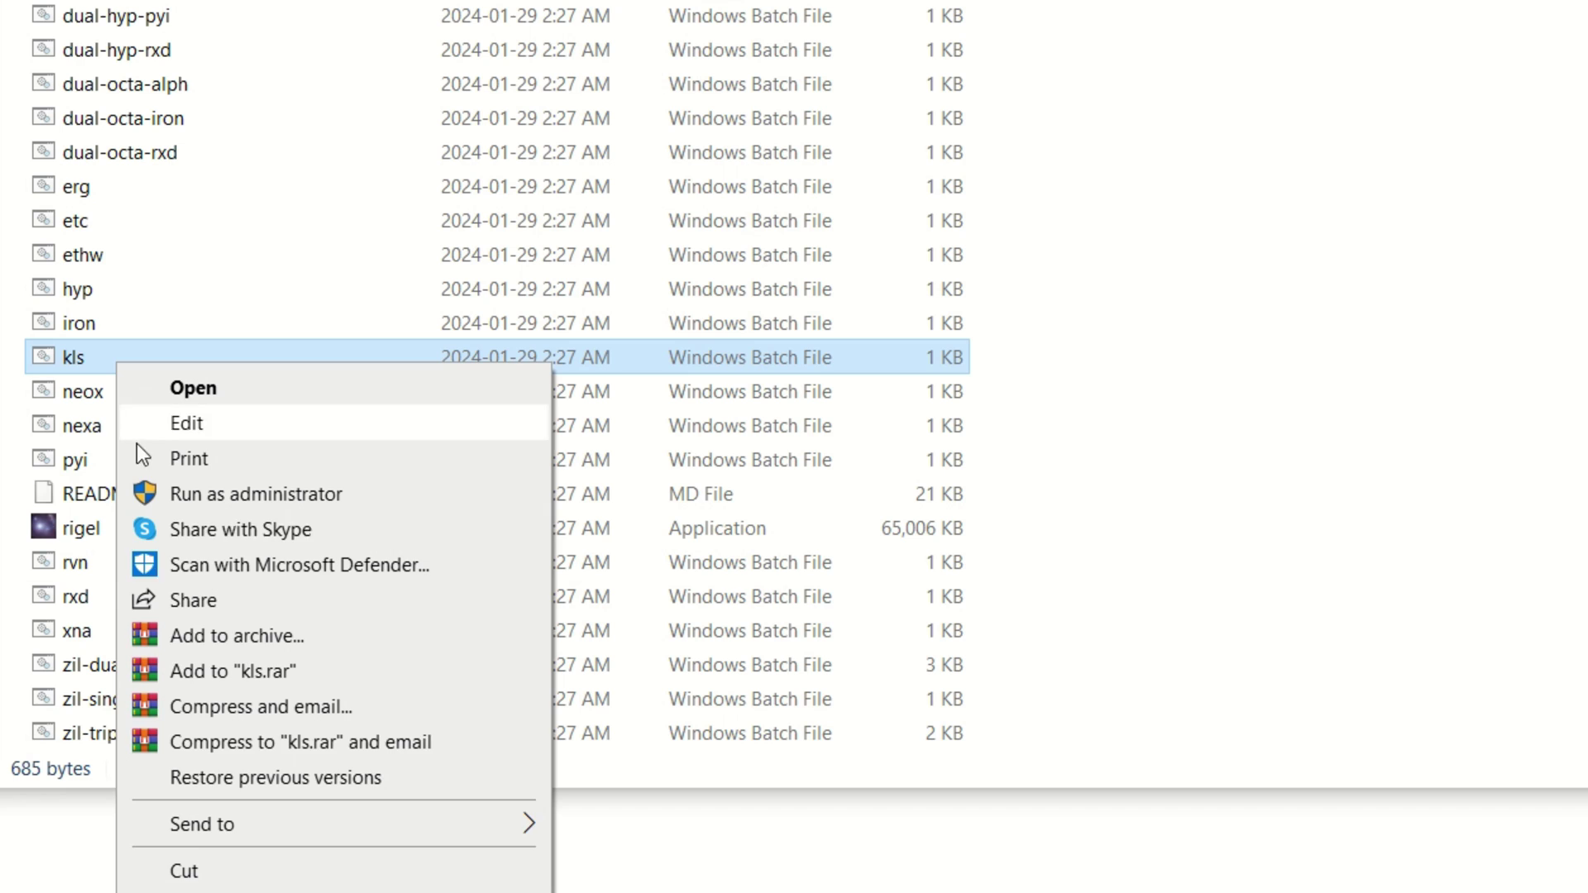
key("Escape")
right_click(1174, 185)
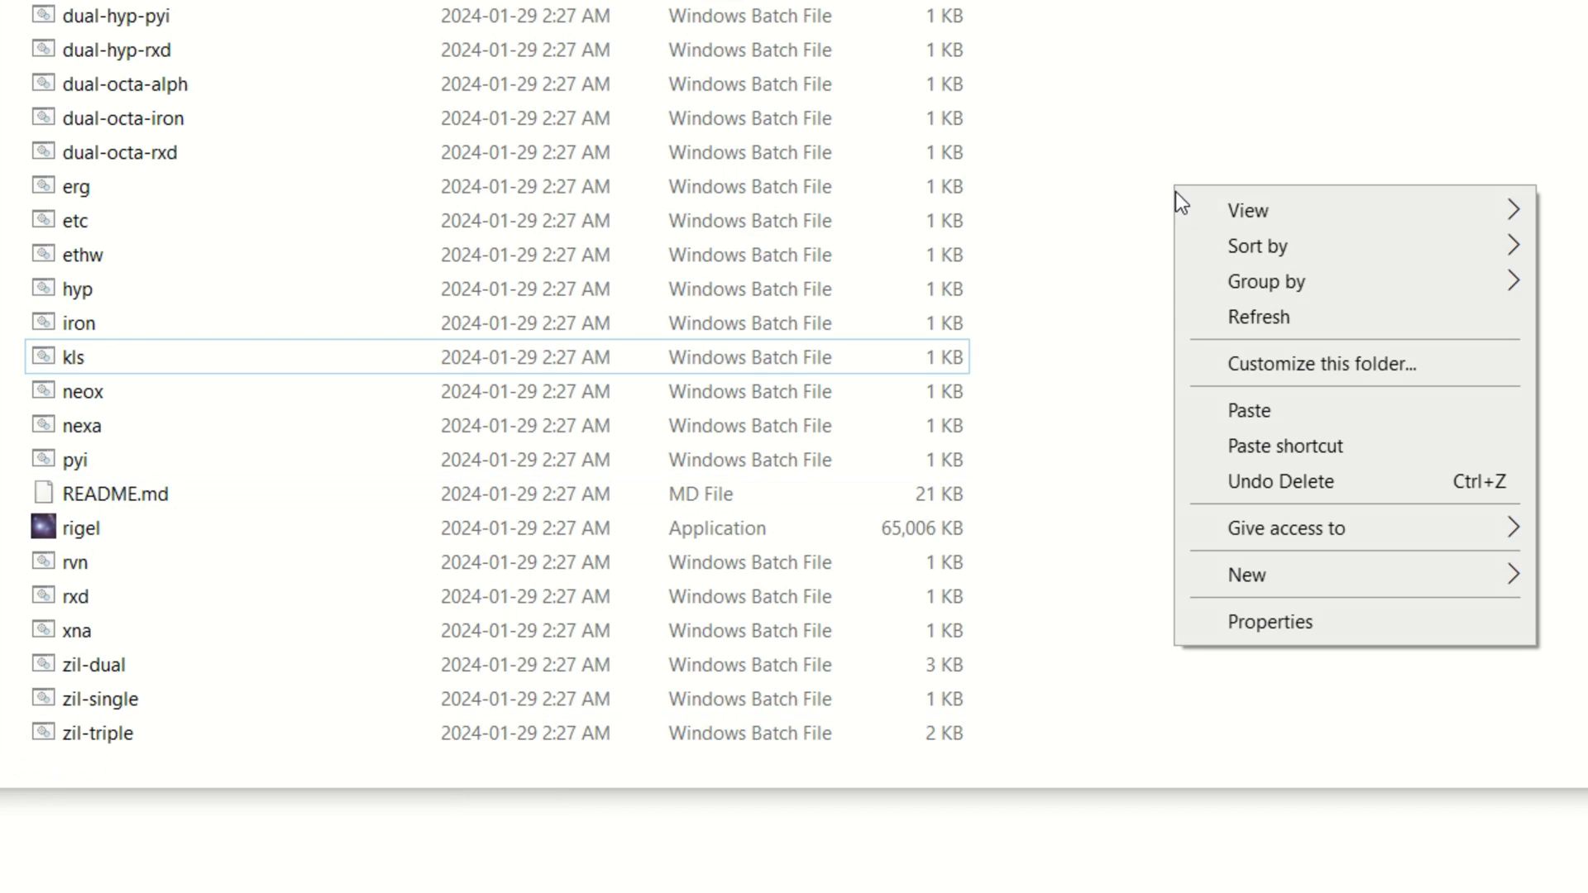
left_click(1208, 411)
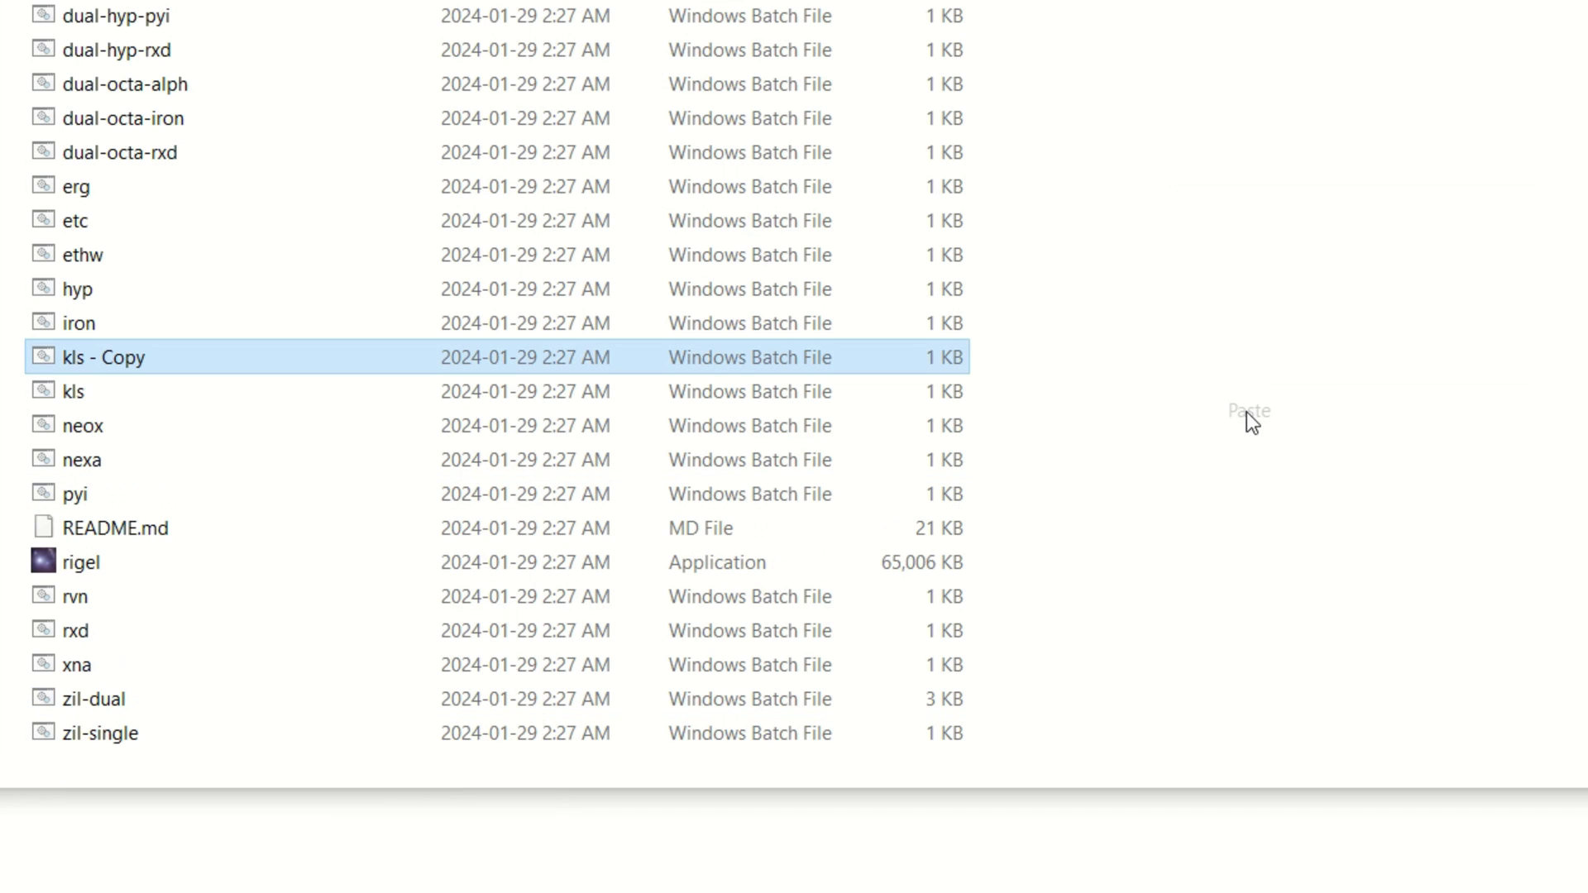
Rename the kls copy to Nexellia.
left_click(176, 360)
left_click(170, 358)
key("BackSpace")
key("BackSpace")
key("BackSpace")
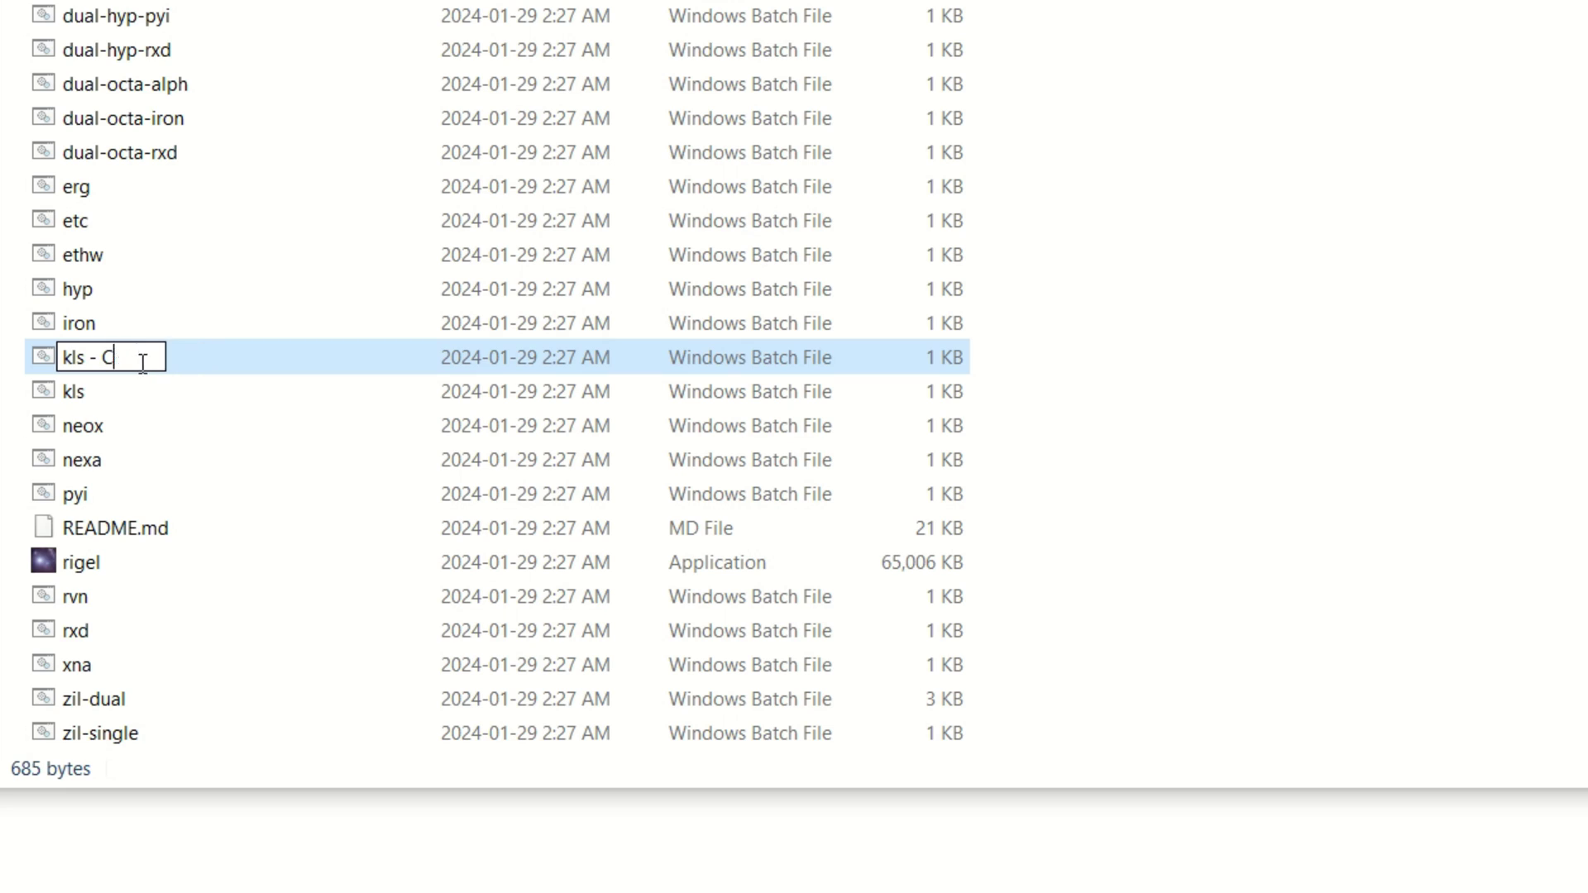
key("BackSpace")
key("BackSpace")
key("BackSpace")
key("BackSpace")
key("BackSpace")
key("BackSpace")
key("BackSpace")
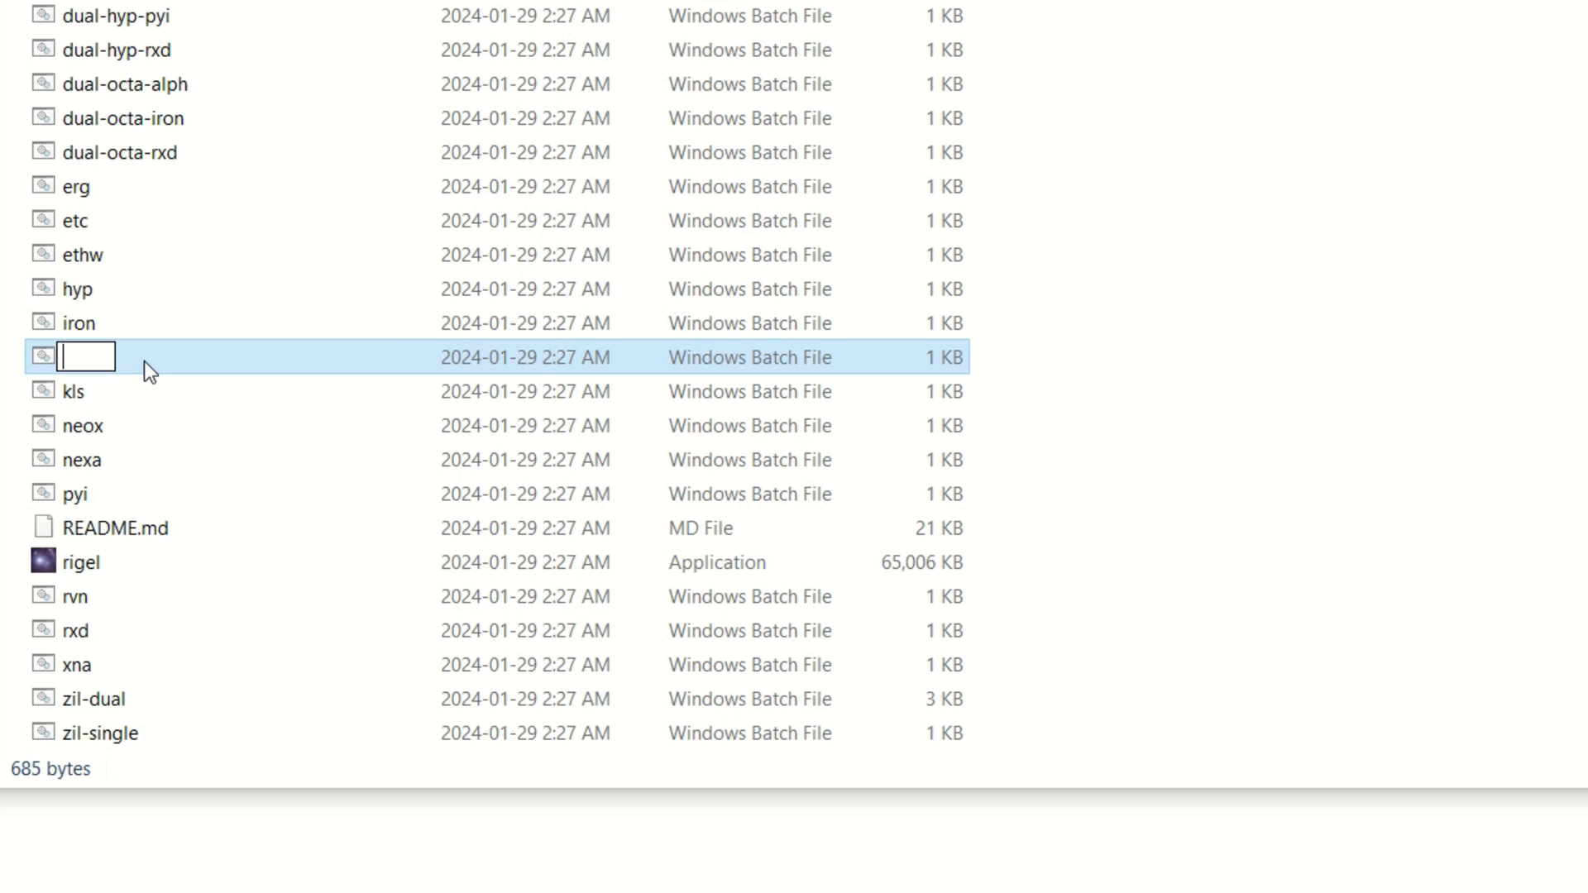
type("Nexell")
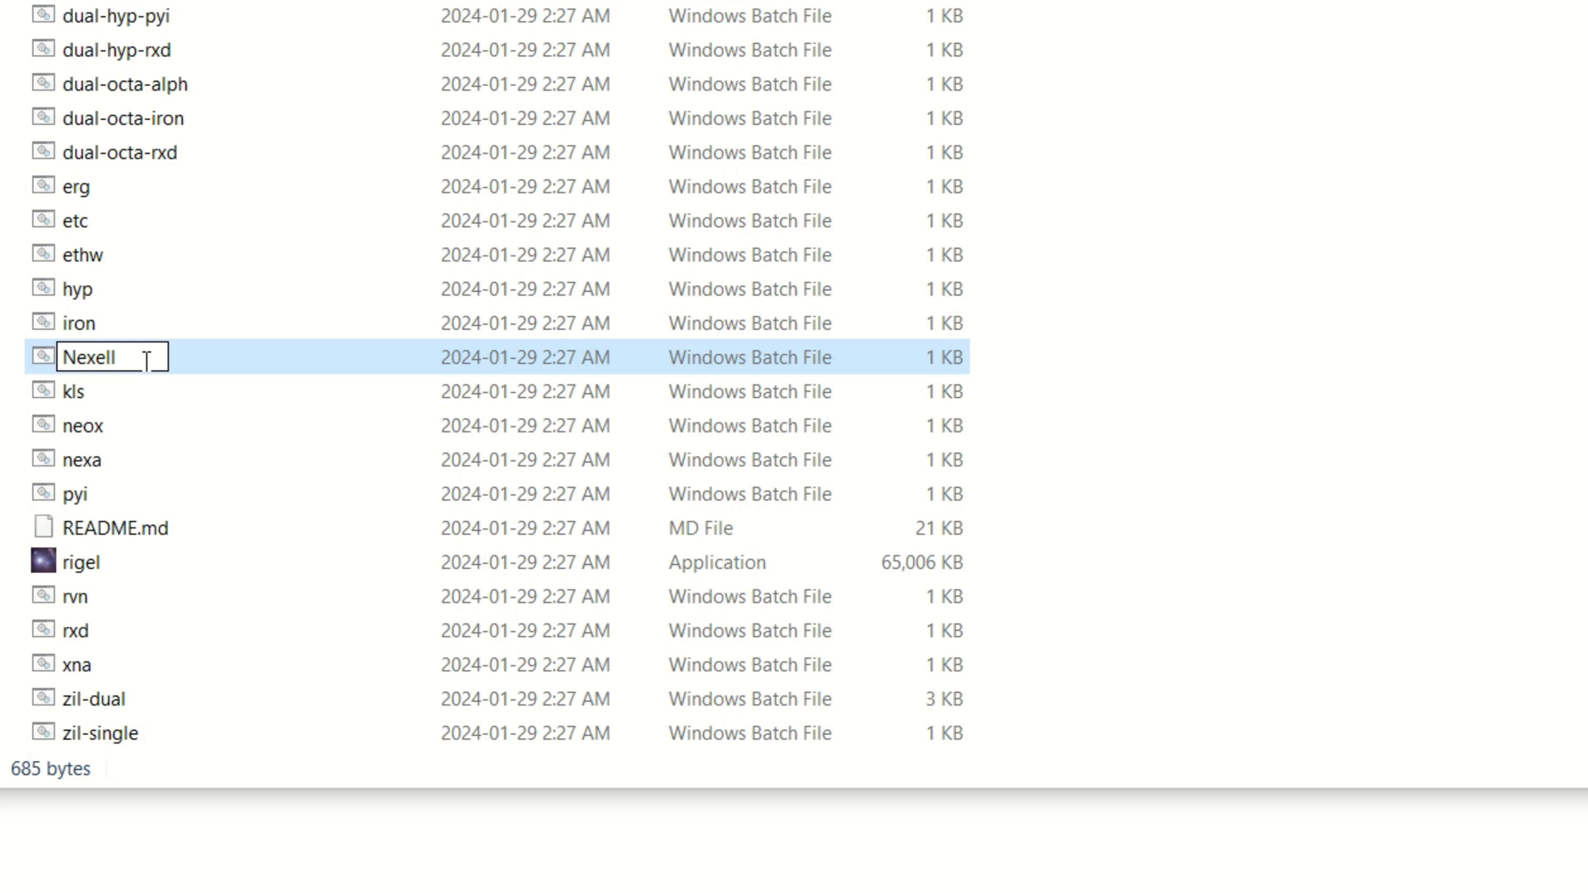
type("ia")
left_click(1237, 397)
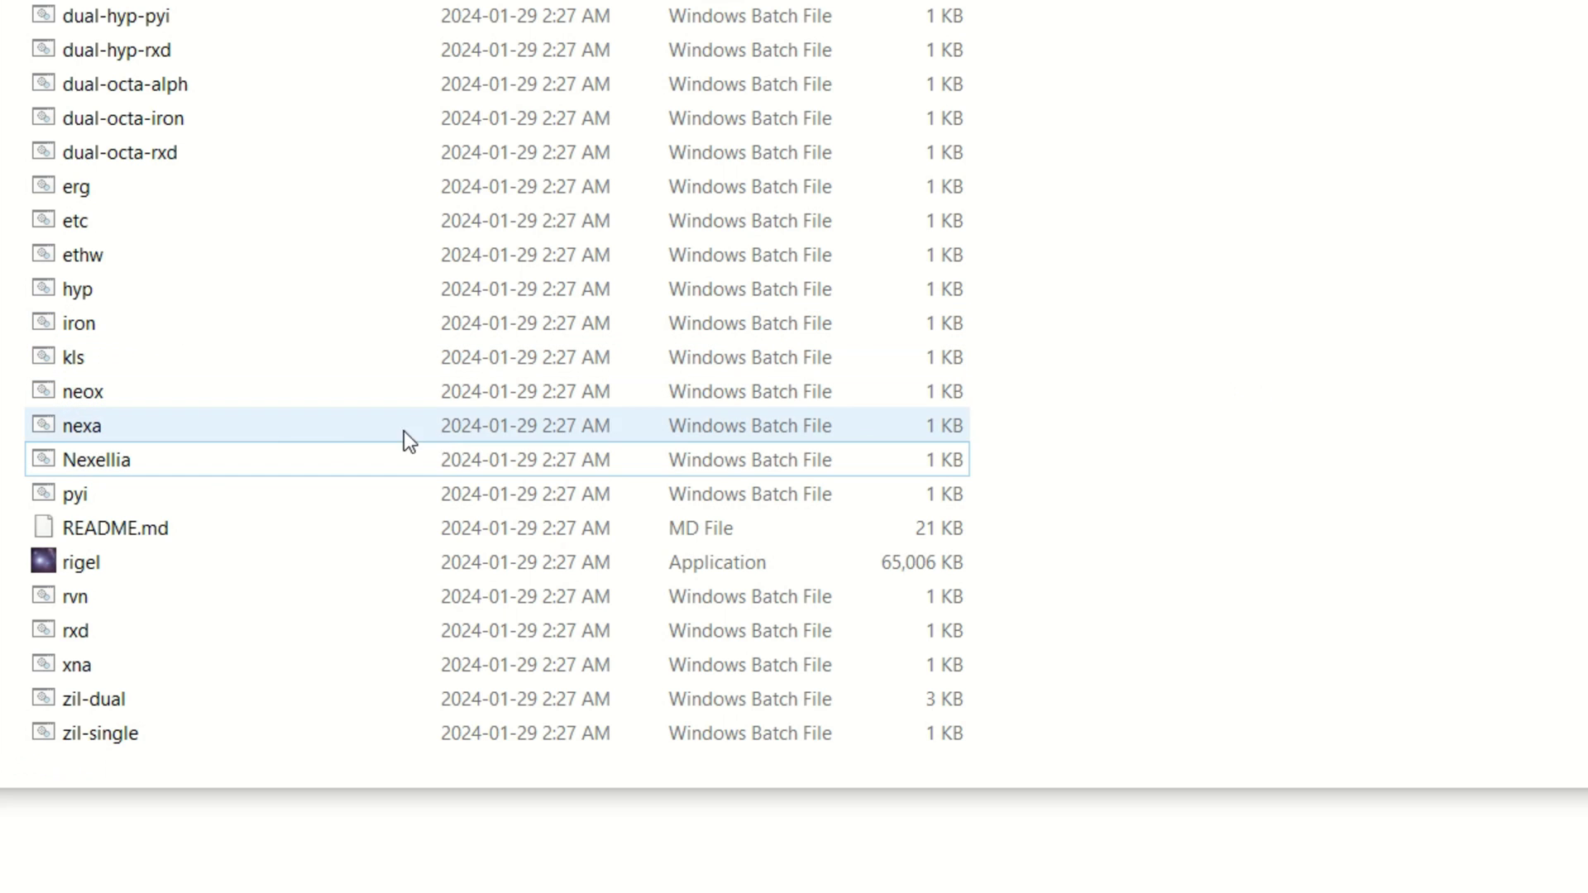
left_click(116, 458)
right_click(117, 458)
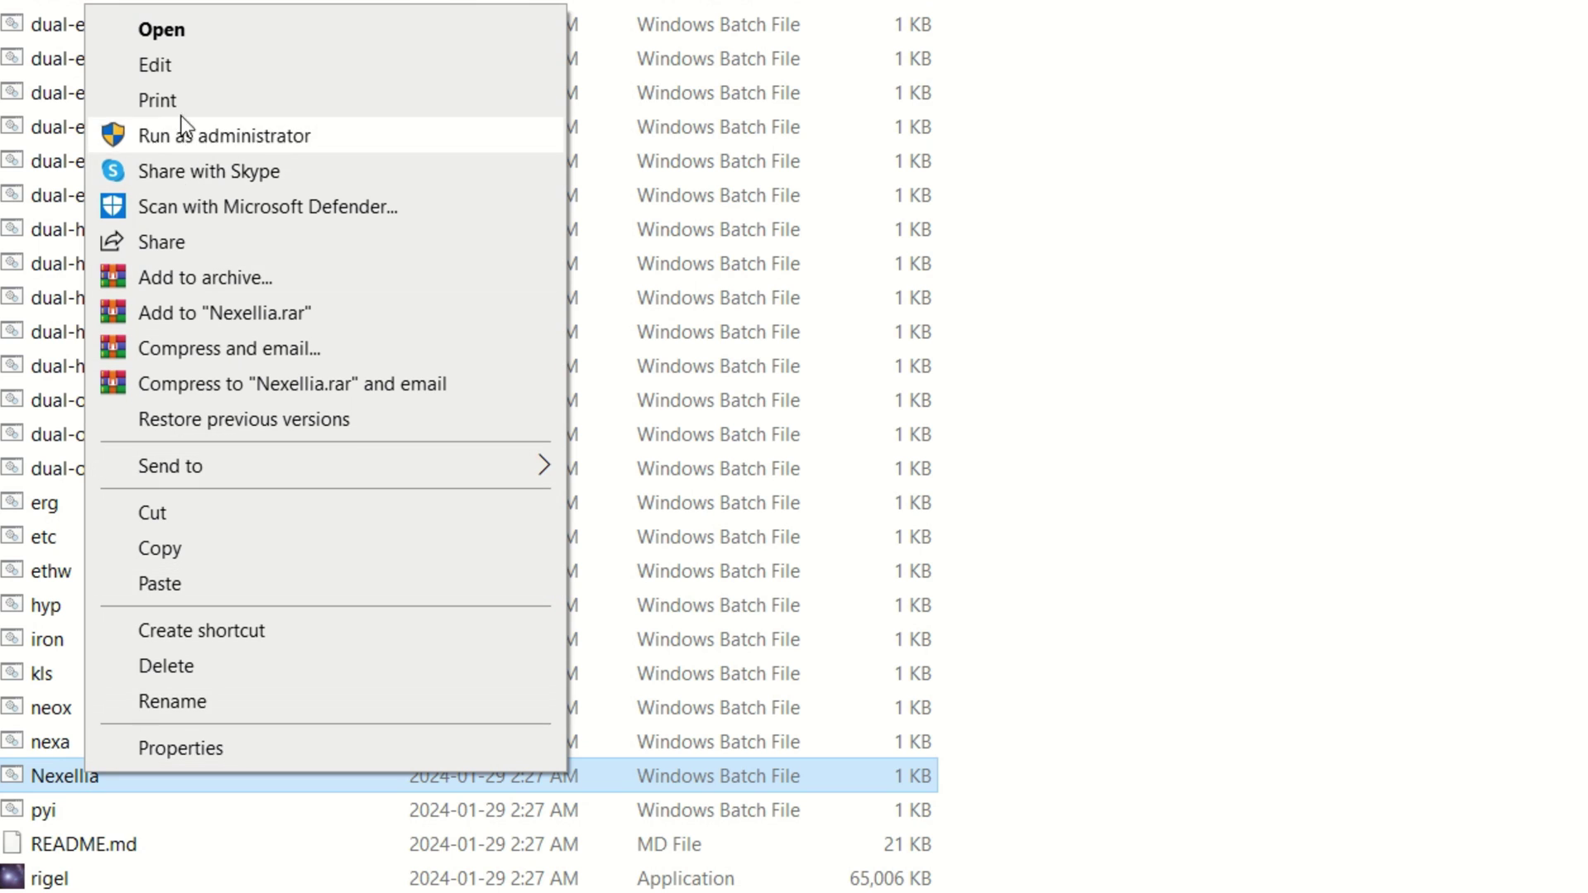
Open Nexellia.bat in Notepad and uncomment the herominers rigel line by removing '::'.
left_click(187, 71)
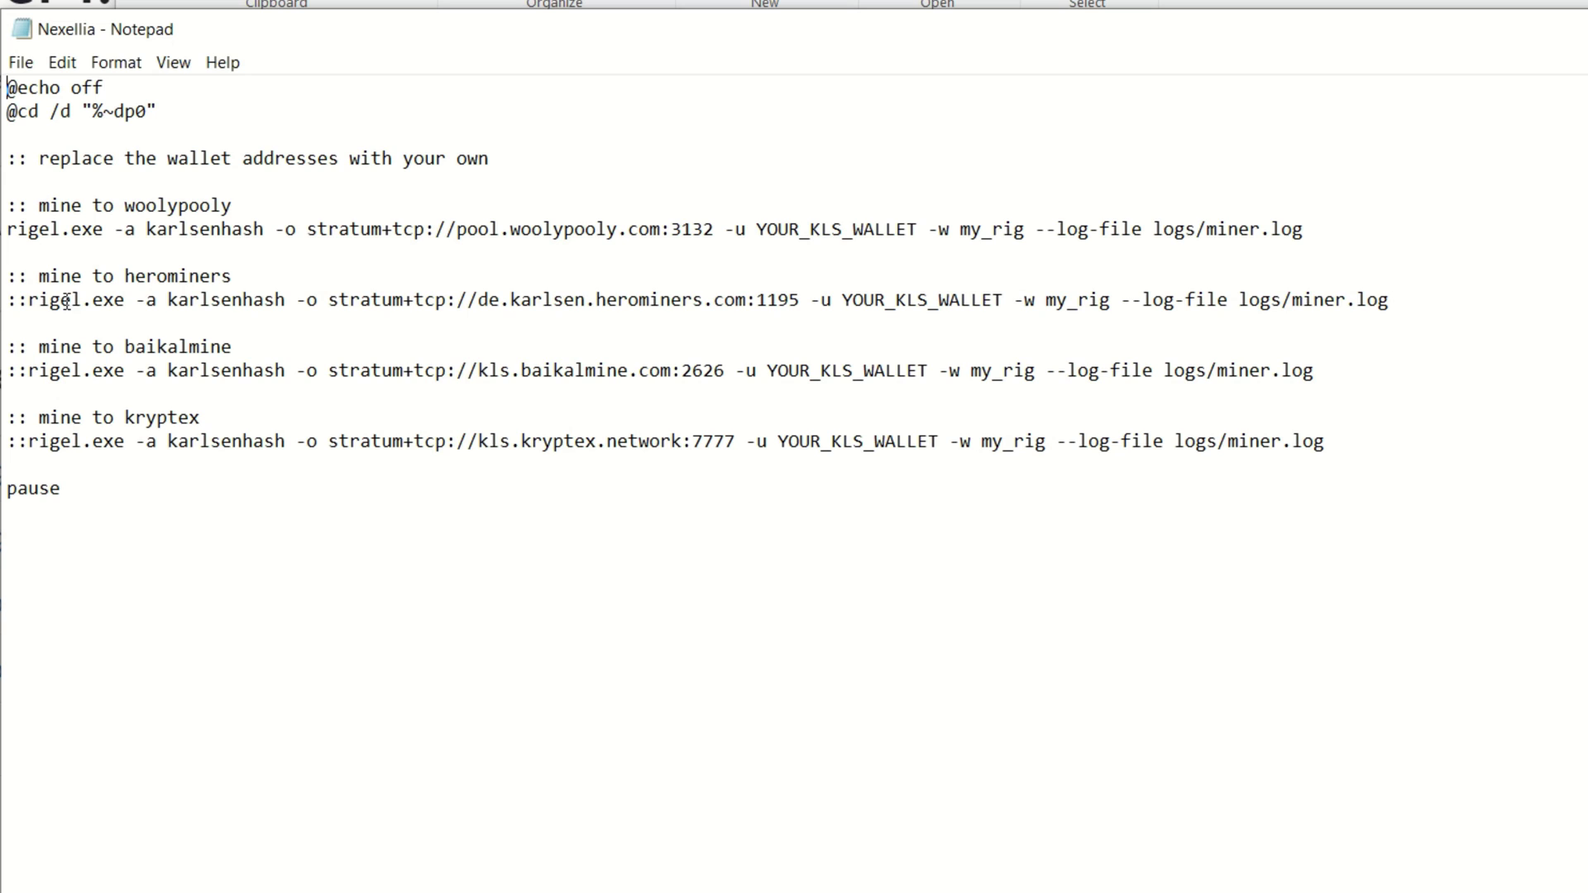
left_click(28, 299)
key("BackSpace")
key("BackSpace")
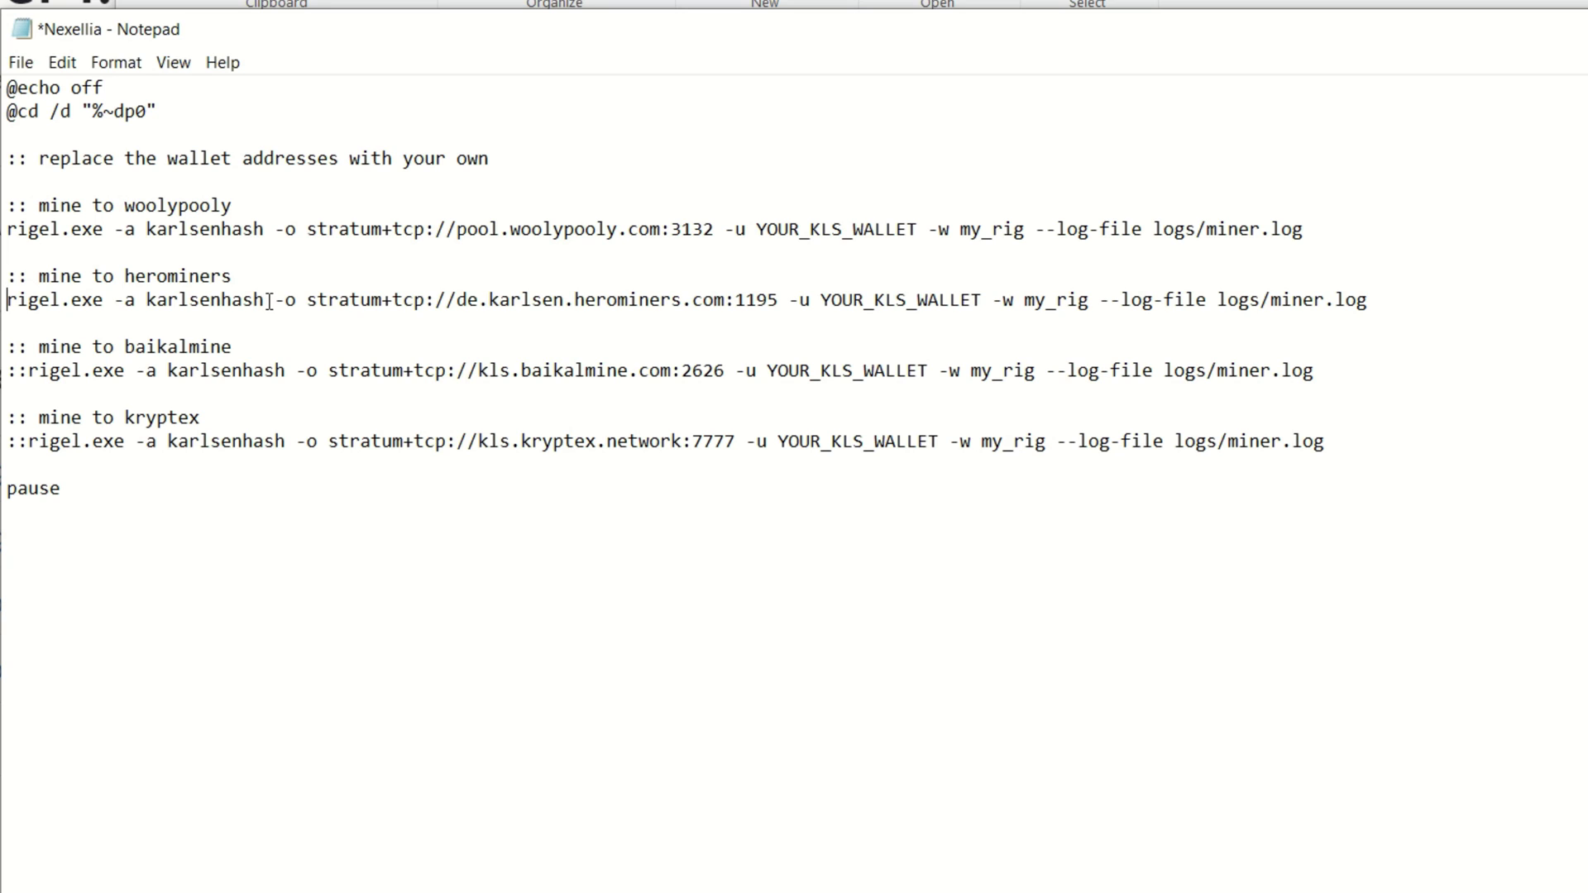
Erase the old de.karlsen.herominers.com:1195 pool address from the herominers line.
left_click(777, 301)
key("BackSpace")
key("BackSpace")
key("BackSpace")
key("BackSpace")
key("BackSpace")
key("BackSpace")
key("BackSpace")
key("BackSpace")
key("BackSpace")
key("BackSpace")
key("BackSpace")
key("BackSpace")
key("BackSpace")
key("BackSpace")
key("BackSpace")
key("BackSpace")
key("BackSpace")
key("BackSpace")
key("BackSpace")
key("BackSpace")
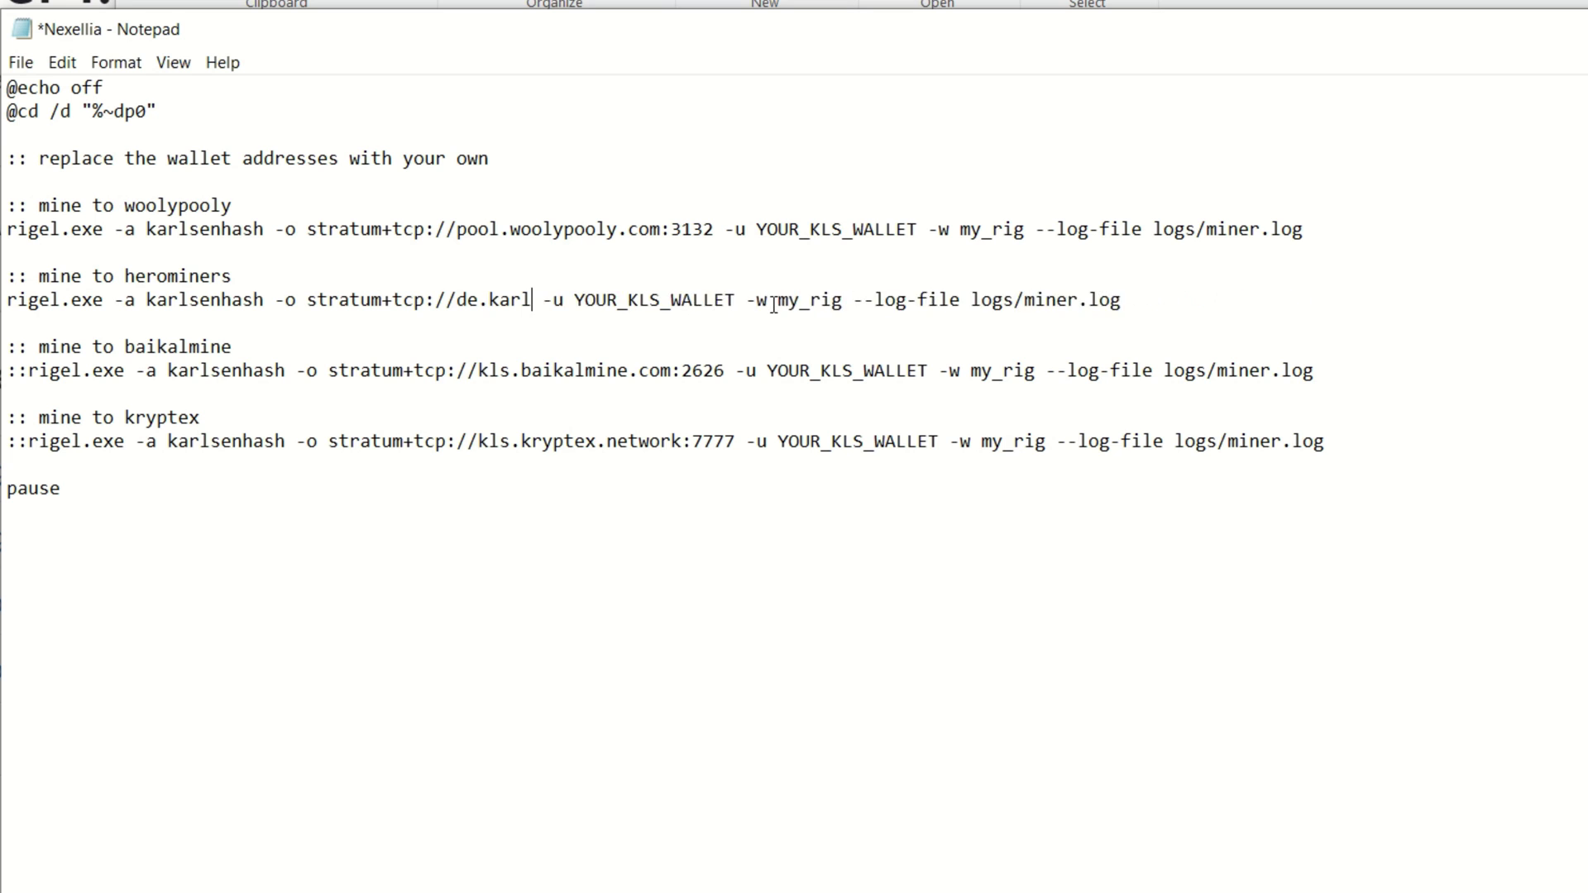
key("BackSpace")
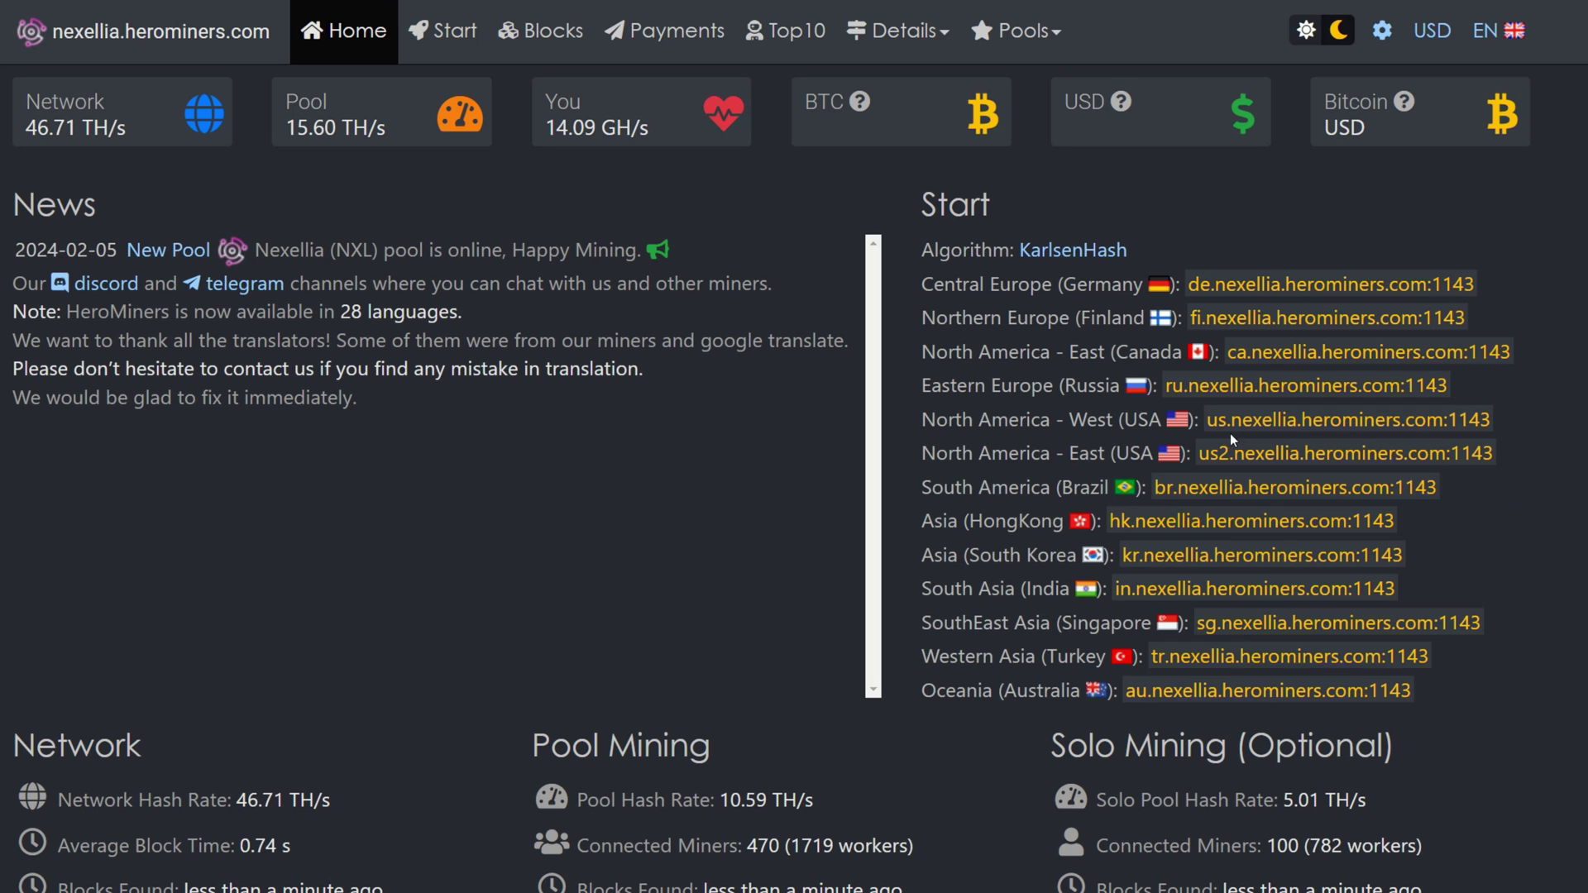
Copy the US-West pool address us.nexellia.herominers.com:1143 from the HeroMiners server list.
left_click_drag(1209, 423, 1484, 418)
right_click(1484, 418)
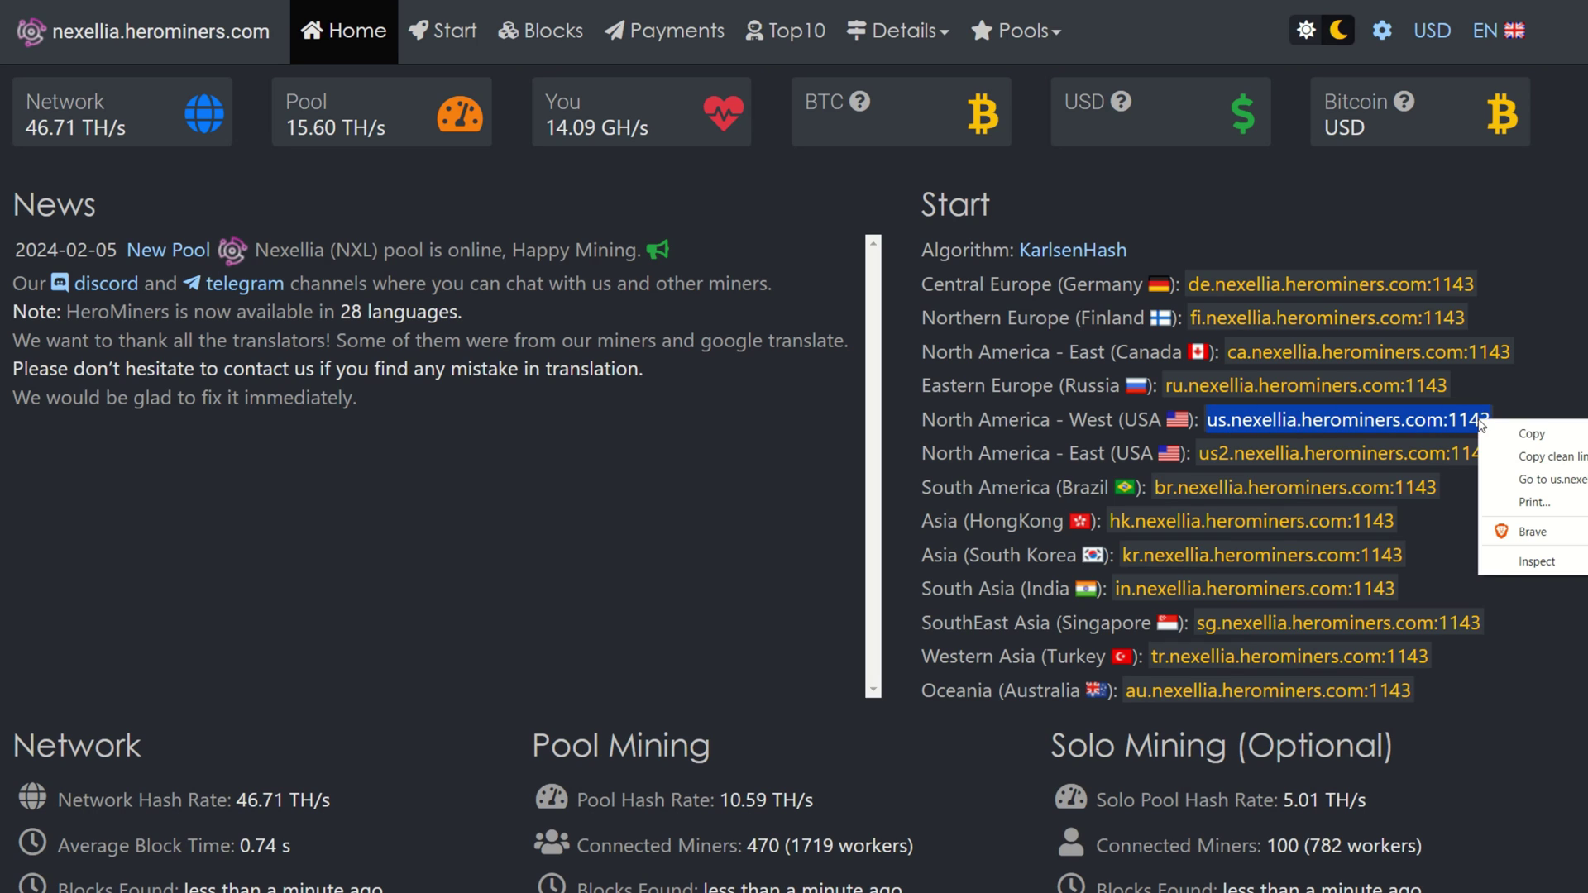
left_click(1530, 441)
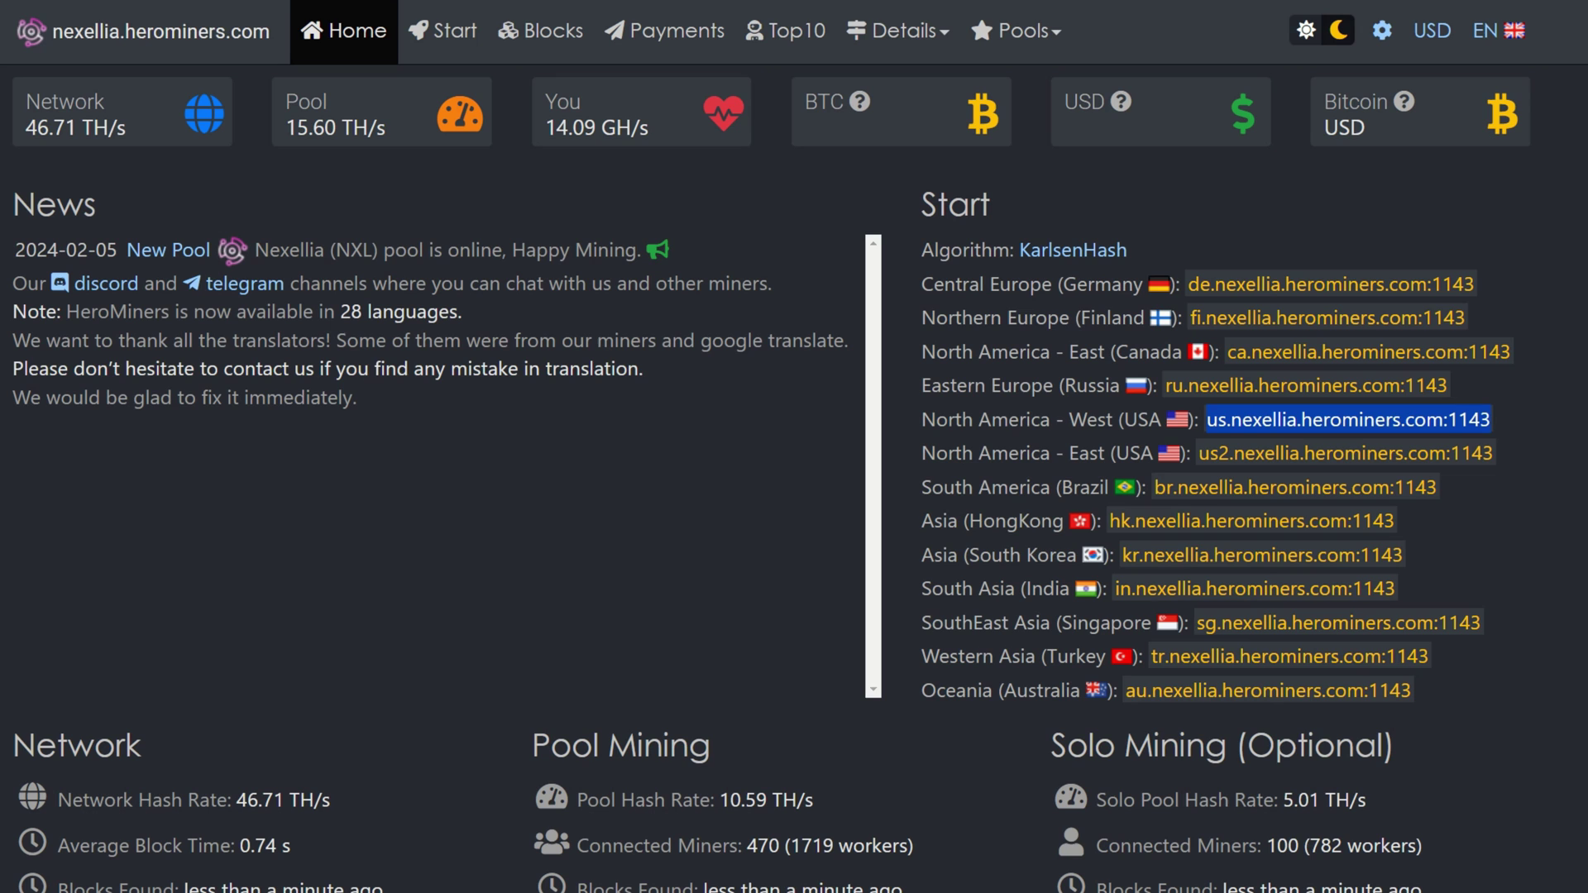
key("alt+Tab")
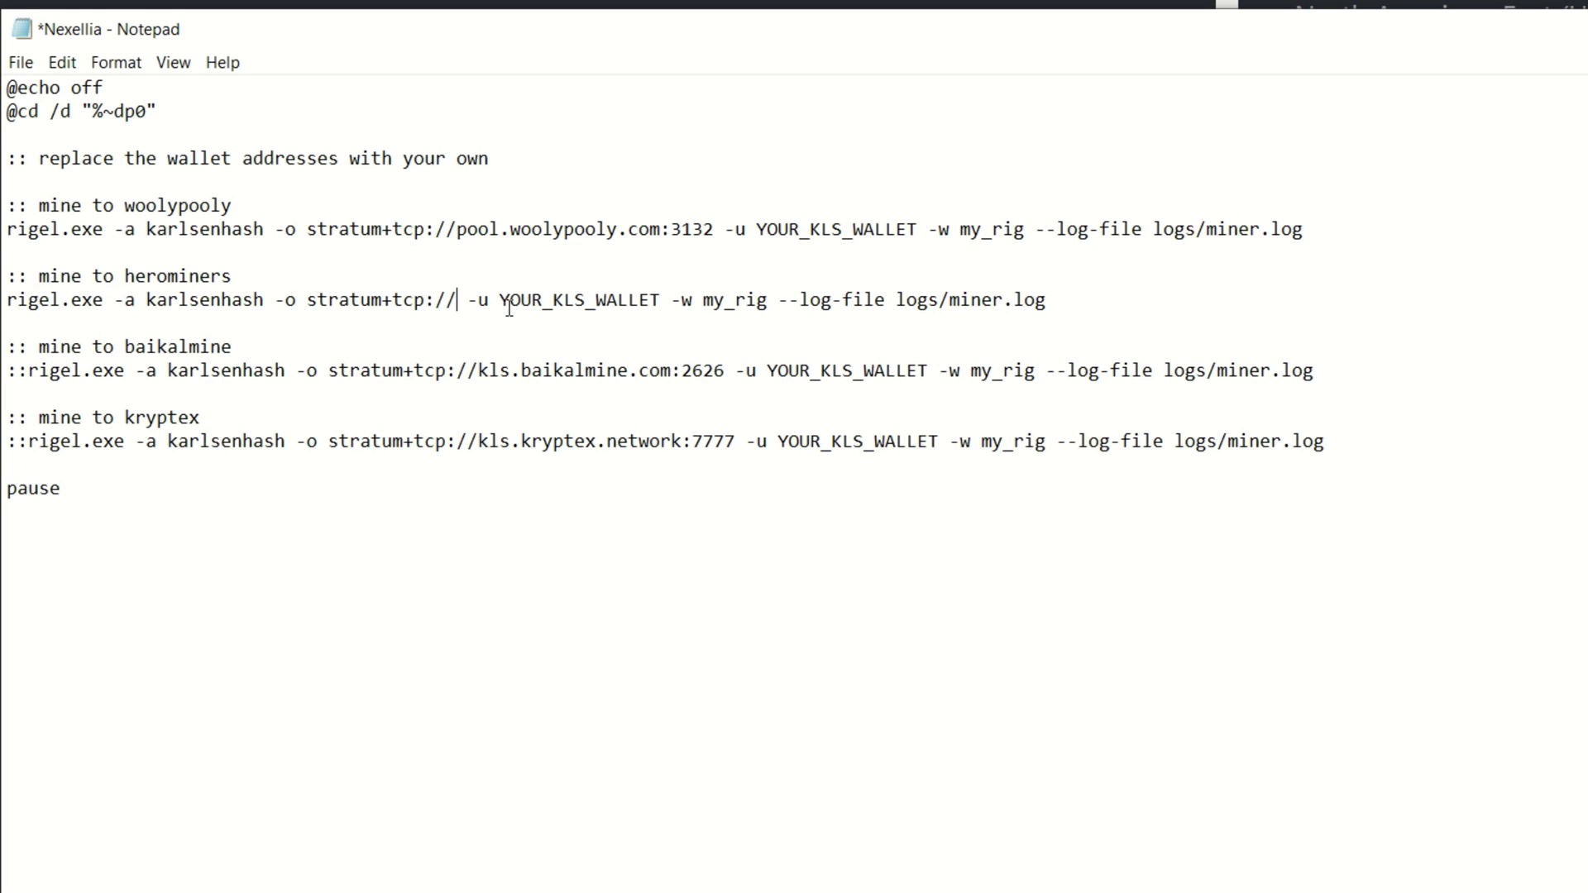
Paste us.nexellia.herominers.com:1143 after stratum+tcp:// and copy the Nexellia wallet's receive address.
key("ctrl+v")
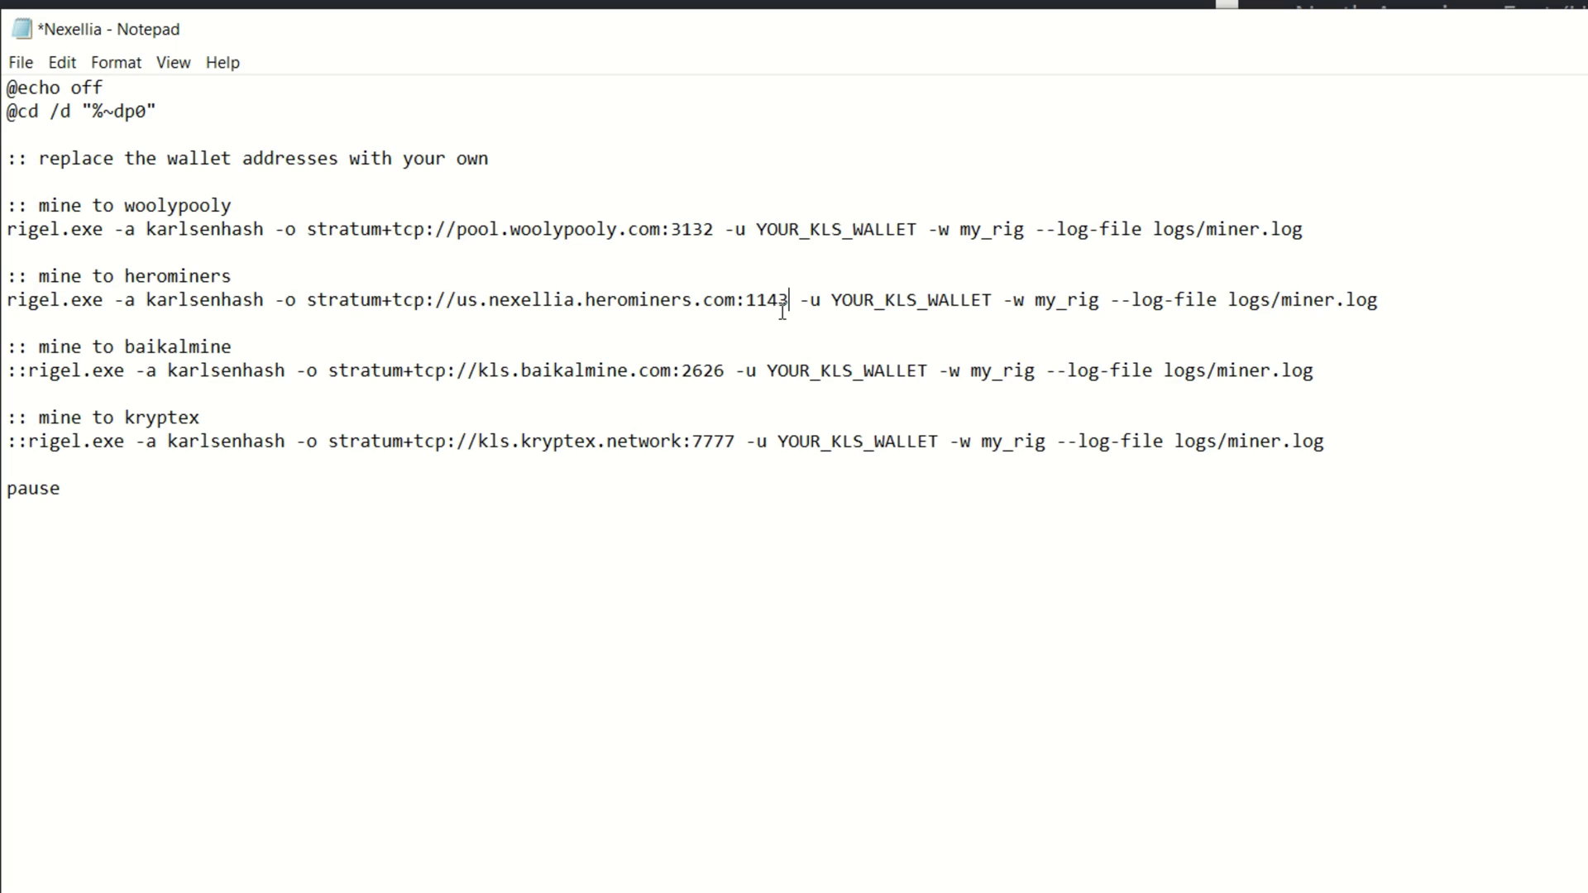
left_click(991, 302)
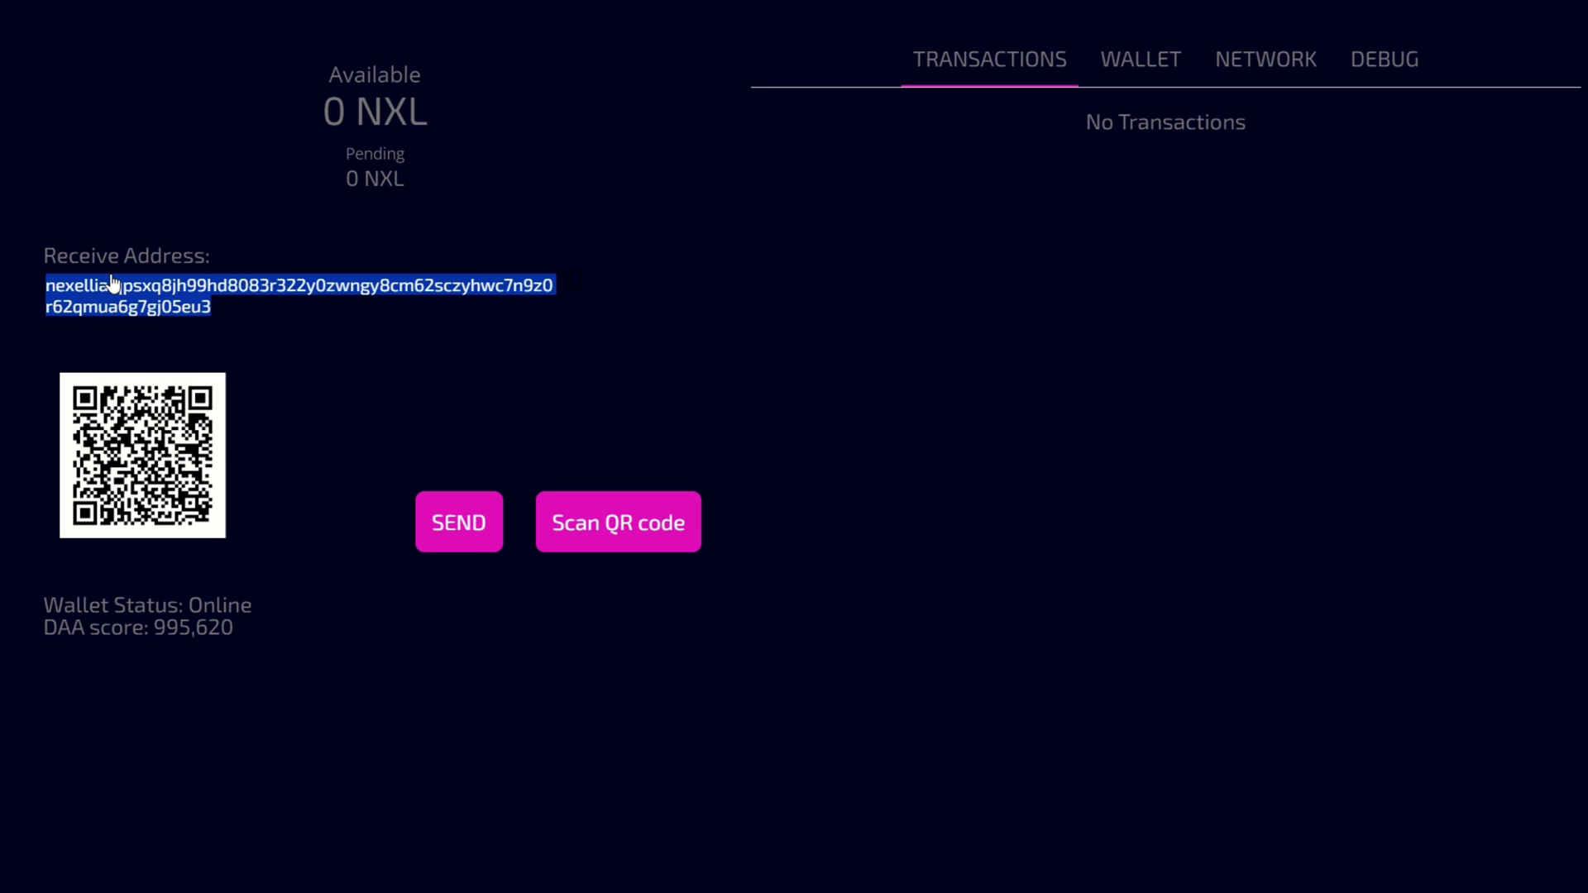
right_click(127, 299)
left_click(176, 309)
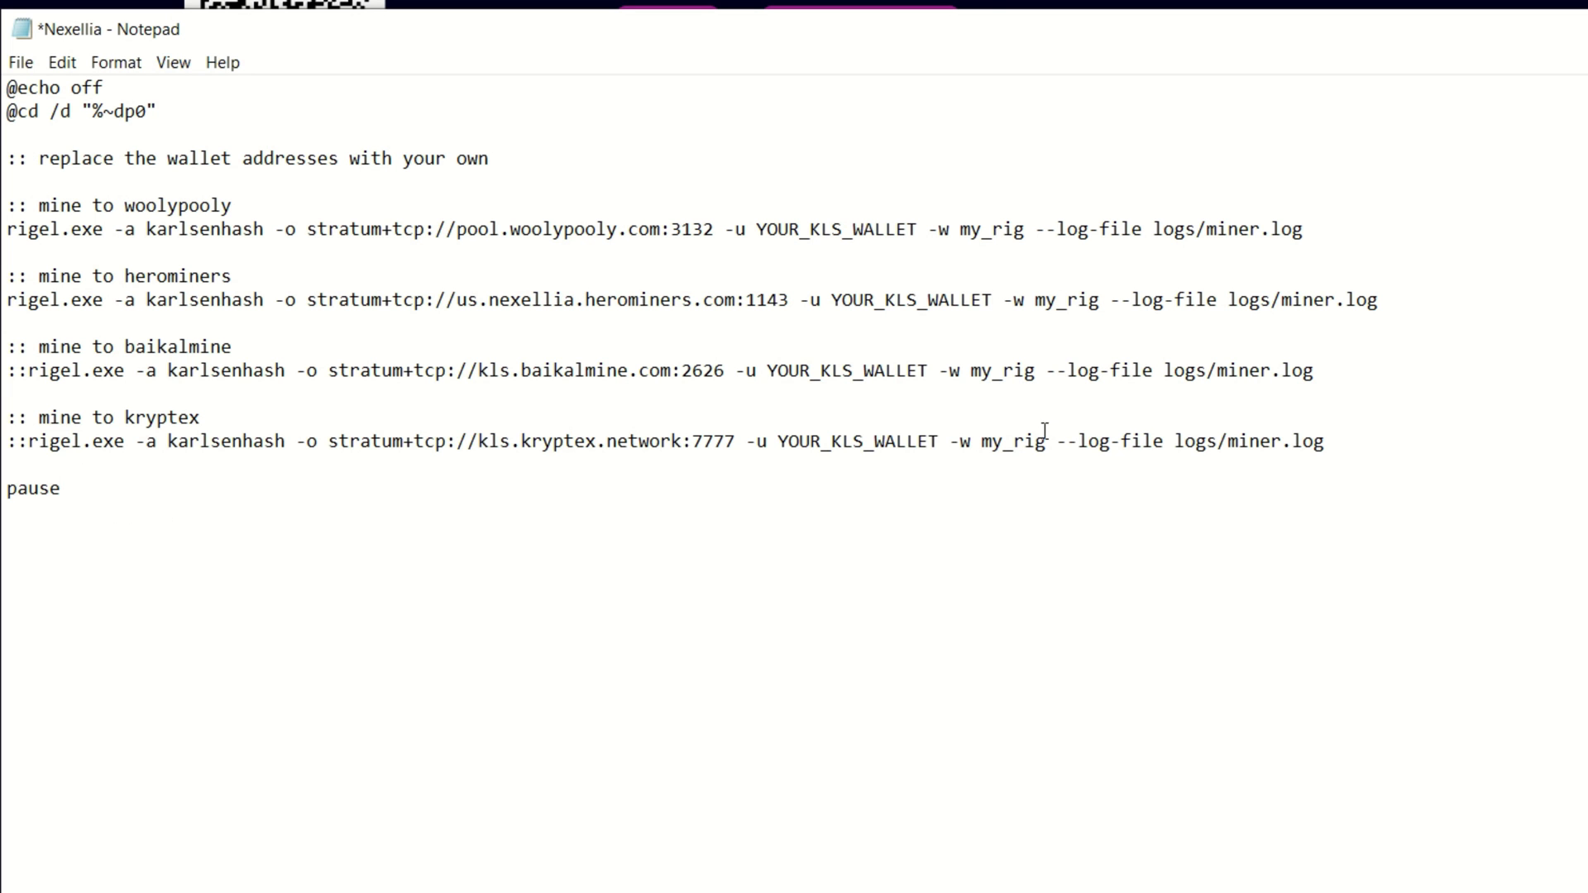
Replace the YOUR_KLS_WALLET placeholder with the pasted Nexellia wallet address.
key("BackSpace")
key("BackSpace")
key("BackSpace")
key("BackSpace")
key("BackSpace")
key("BackSpace")
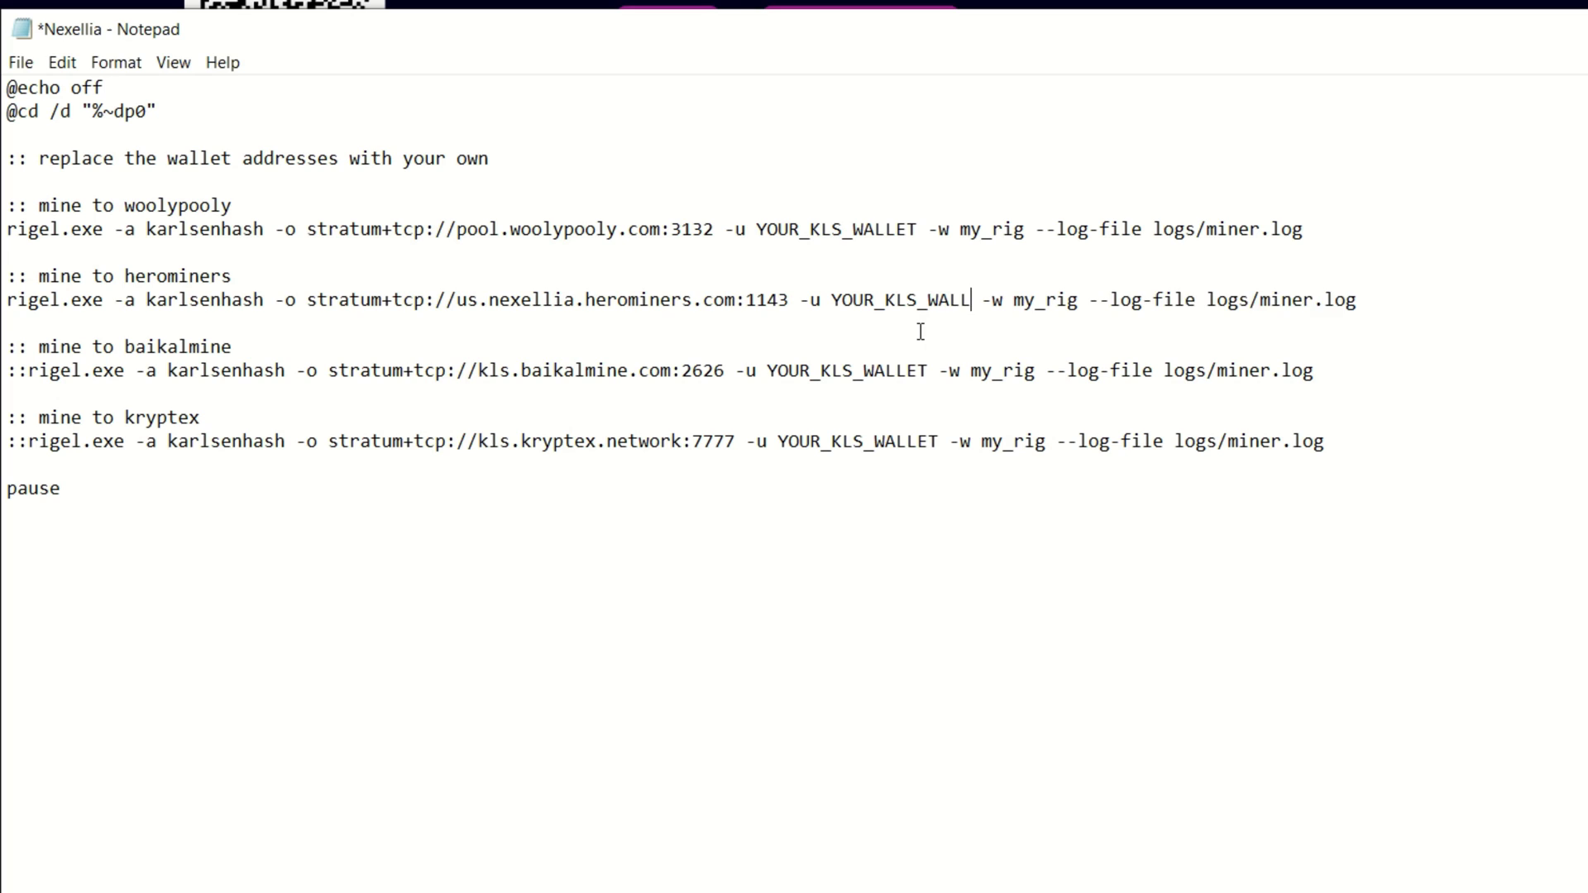
key("BackSpace")
key("BackSpace")
key("BackSpace")
key("BackSpace")
key("BackSpace")
key("BackSpace")
key("BackSpace")
key("BackSpace")
key("BackSpace")
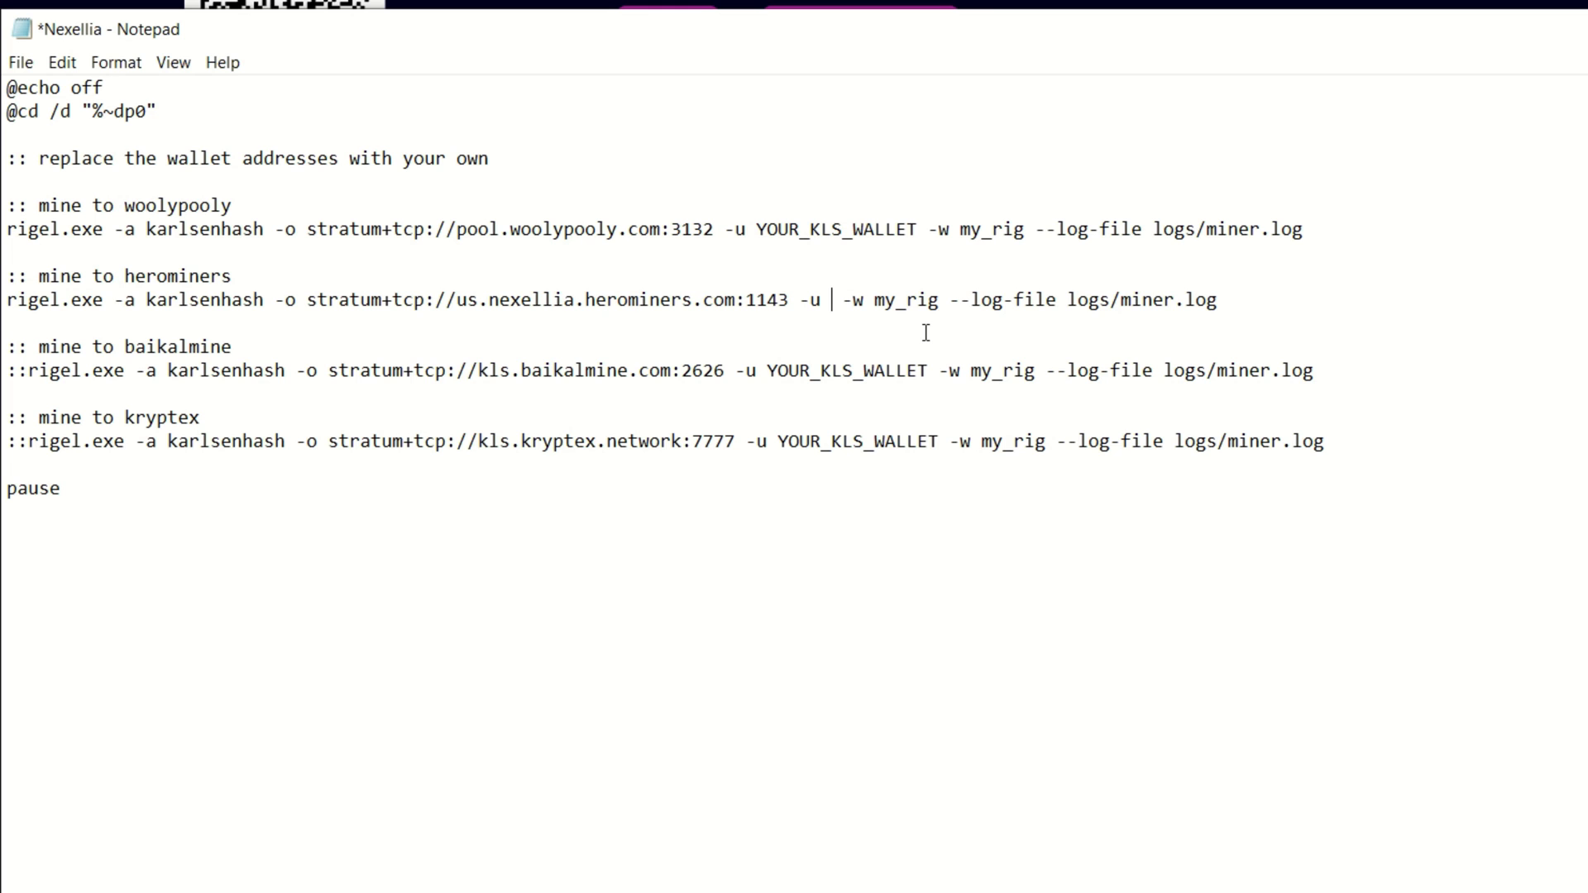
key("ctrl+v")
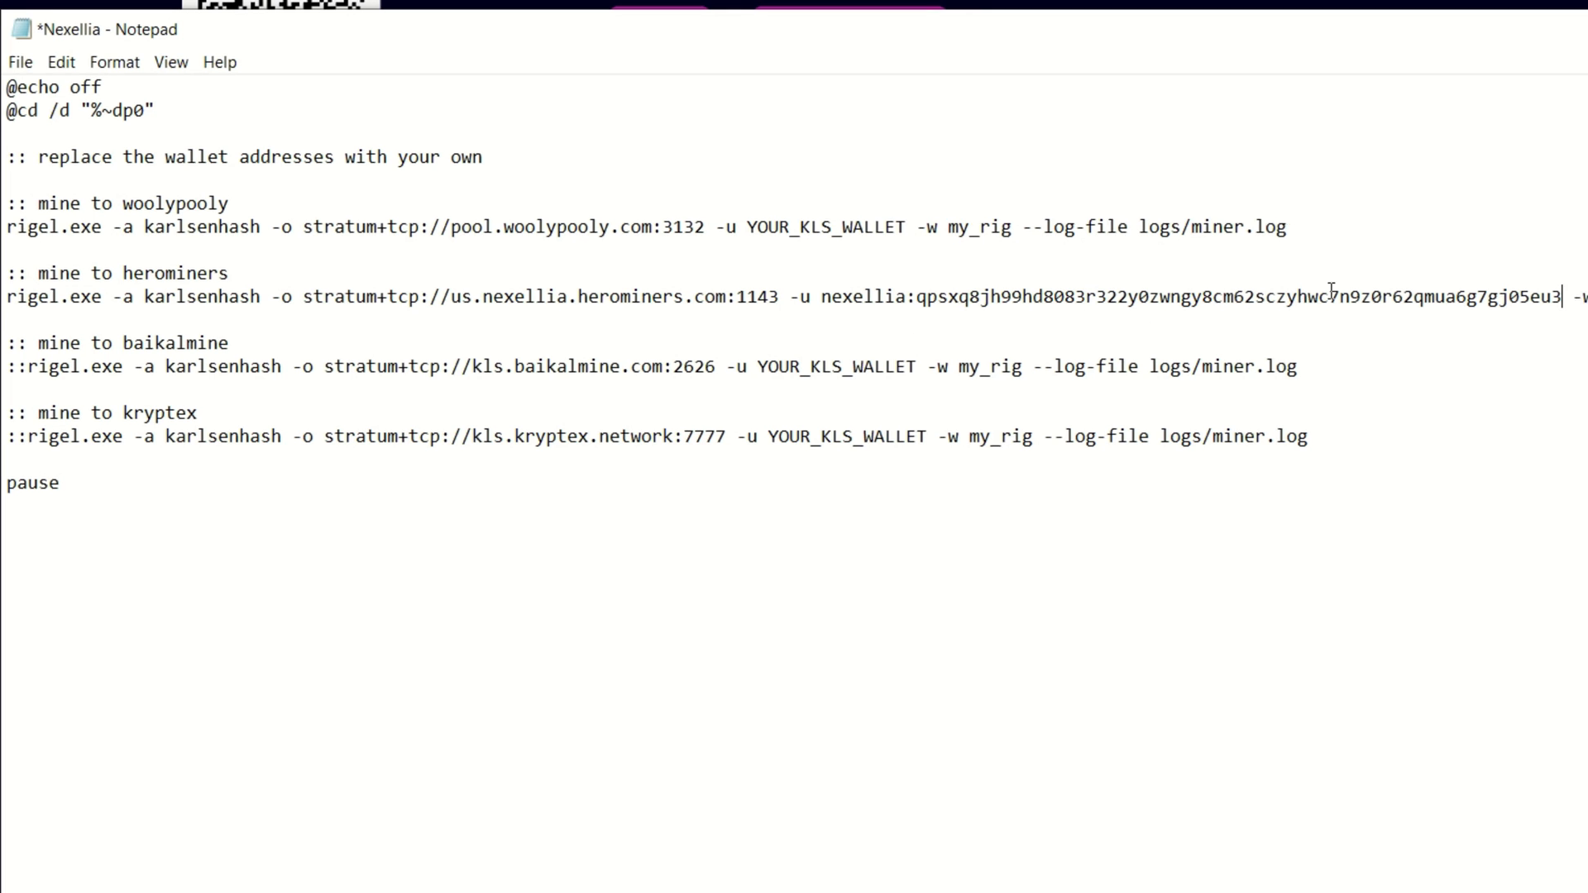
Change the worker name from my_rig to RabidWS and save the batch file.
left_click(1275, 237)
key("BackSpace")
key("BackSpace")
key("BackSpace")
key("BackSpace")
key("BackSpace")
key("BackSpace")
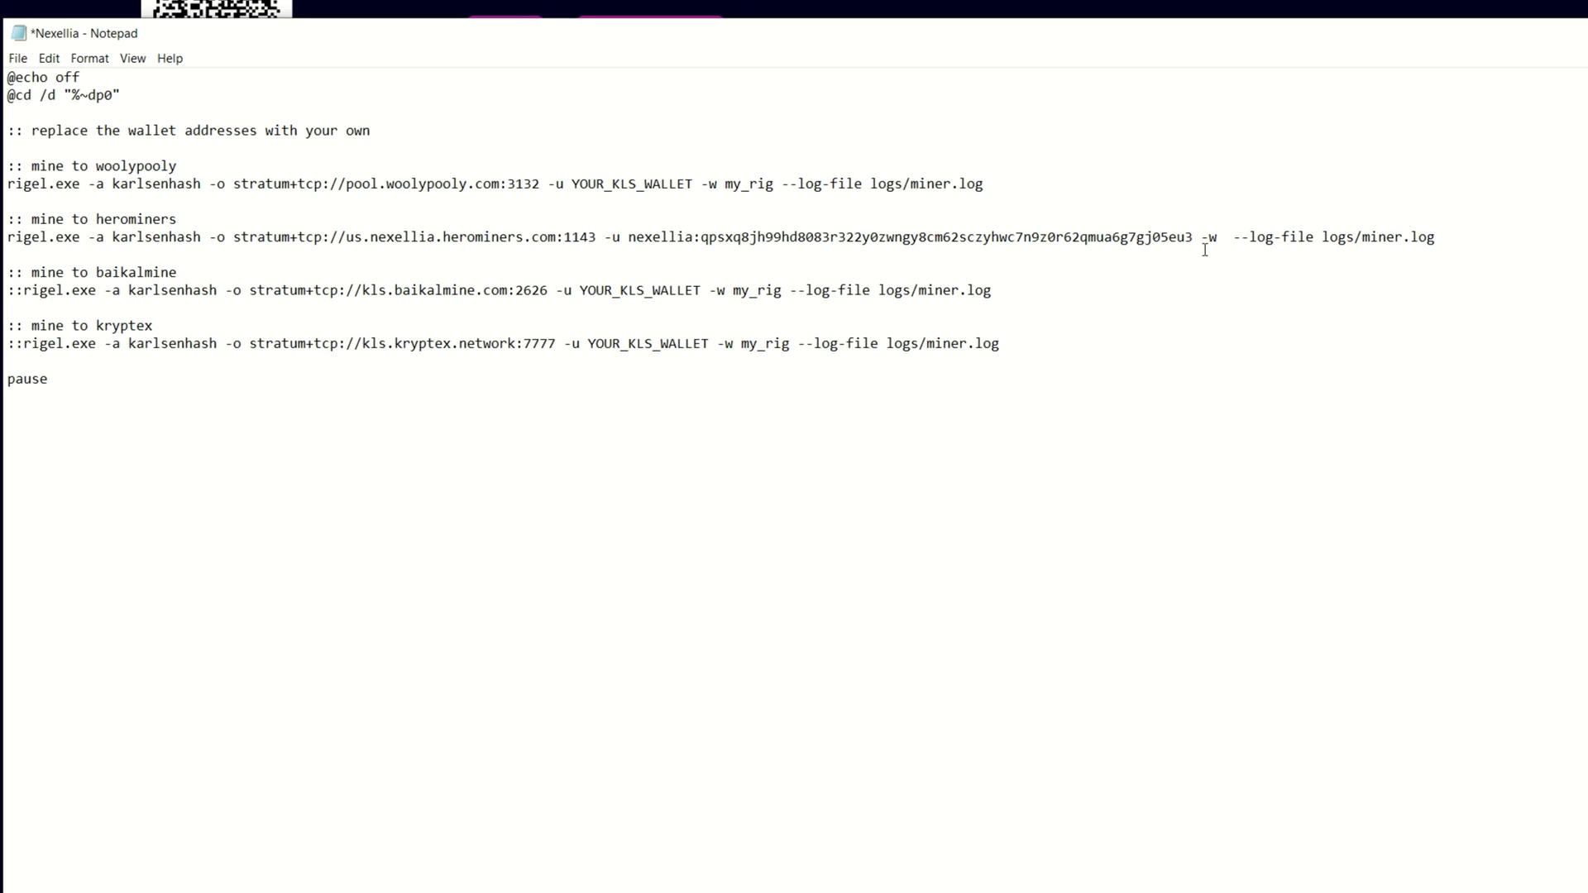
type("RabidWS")
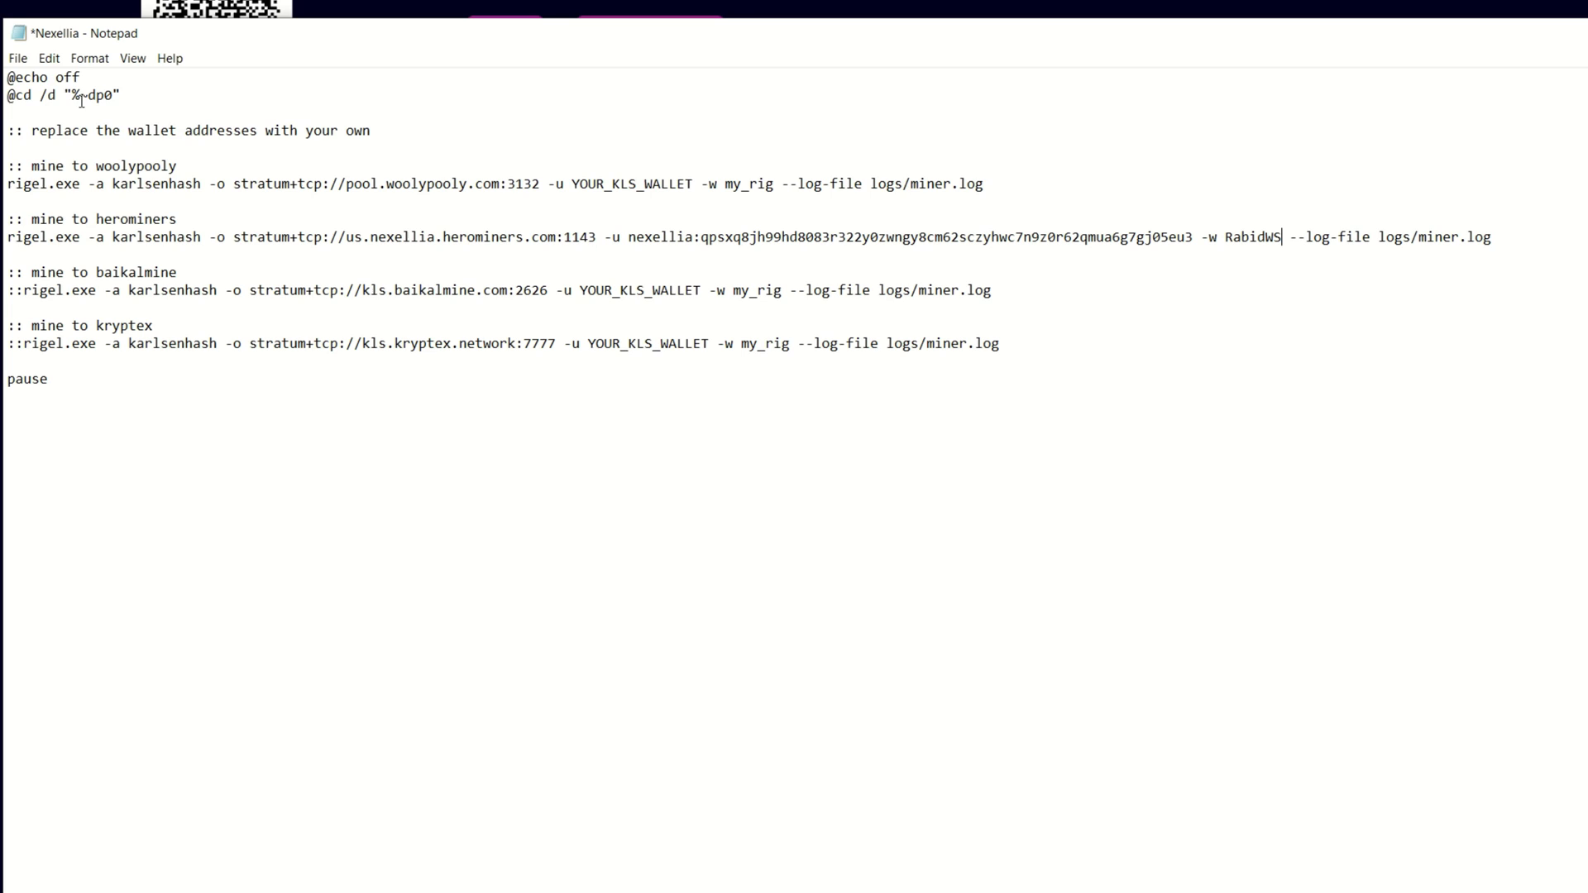
left_click(17, 58)
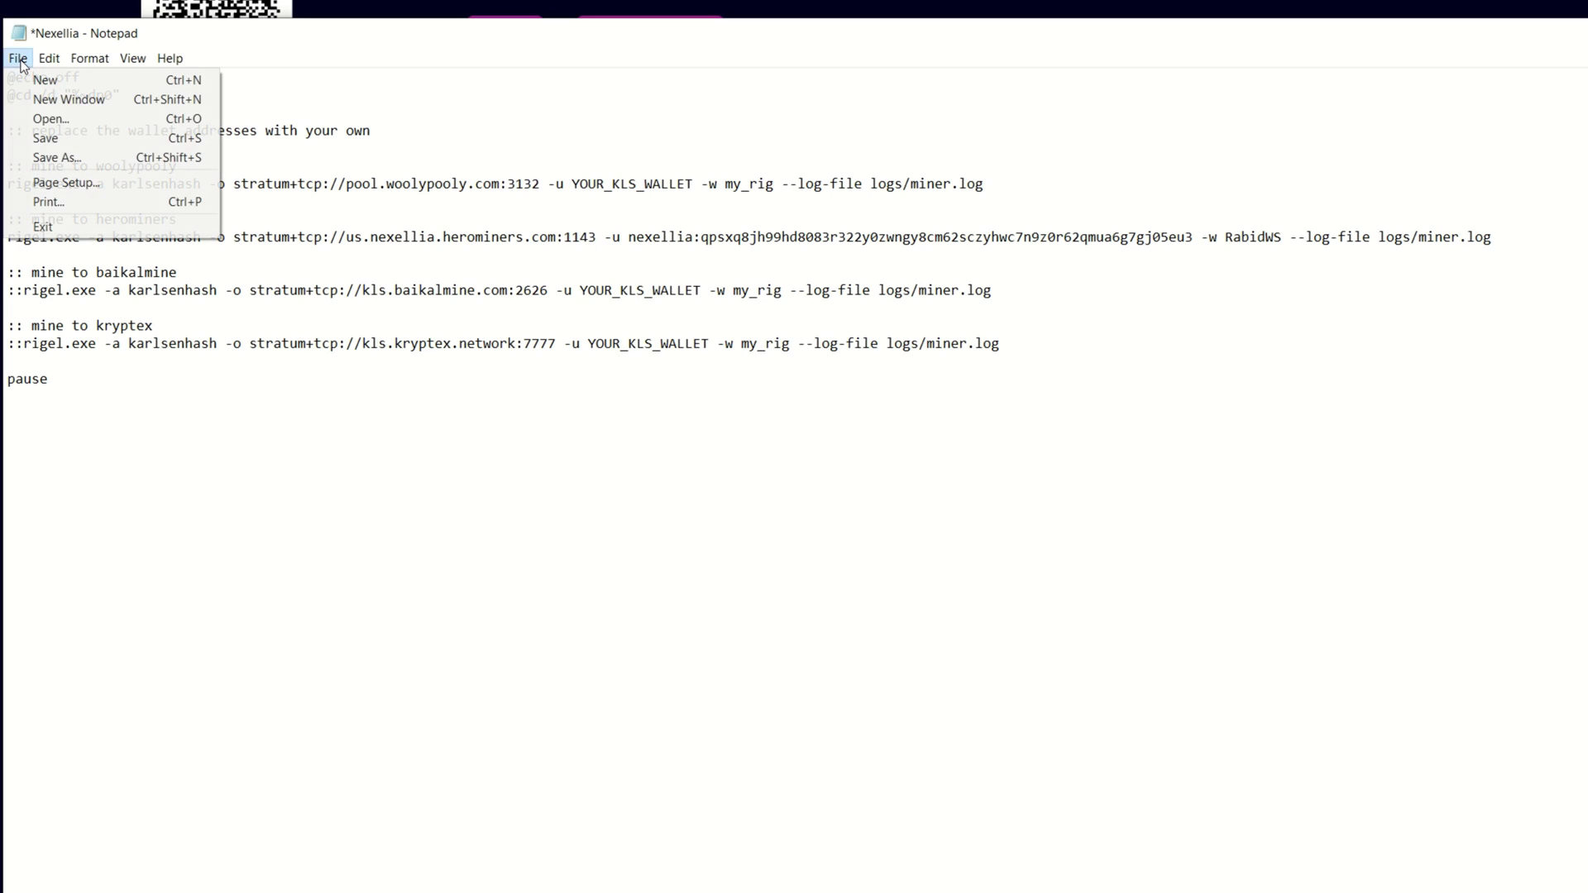
left_click(46, 139)
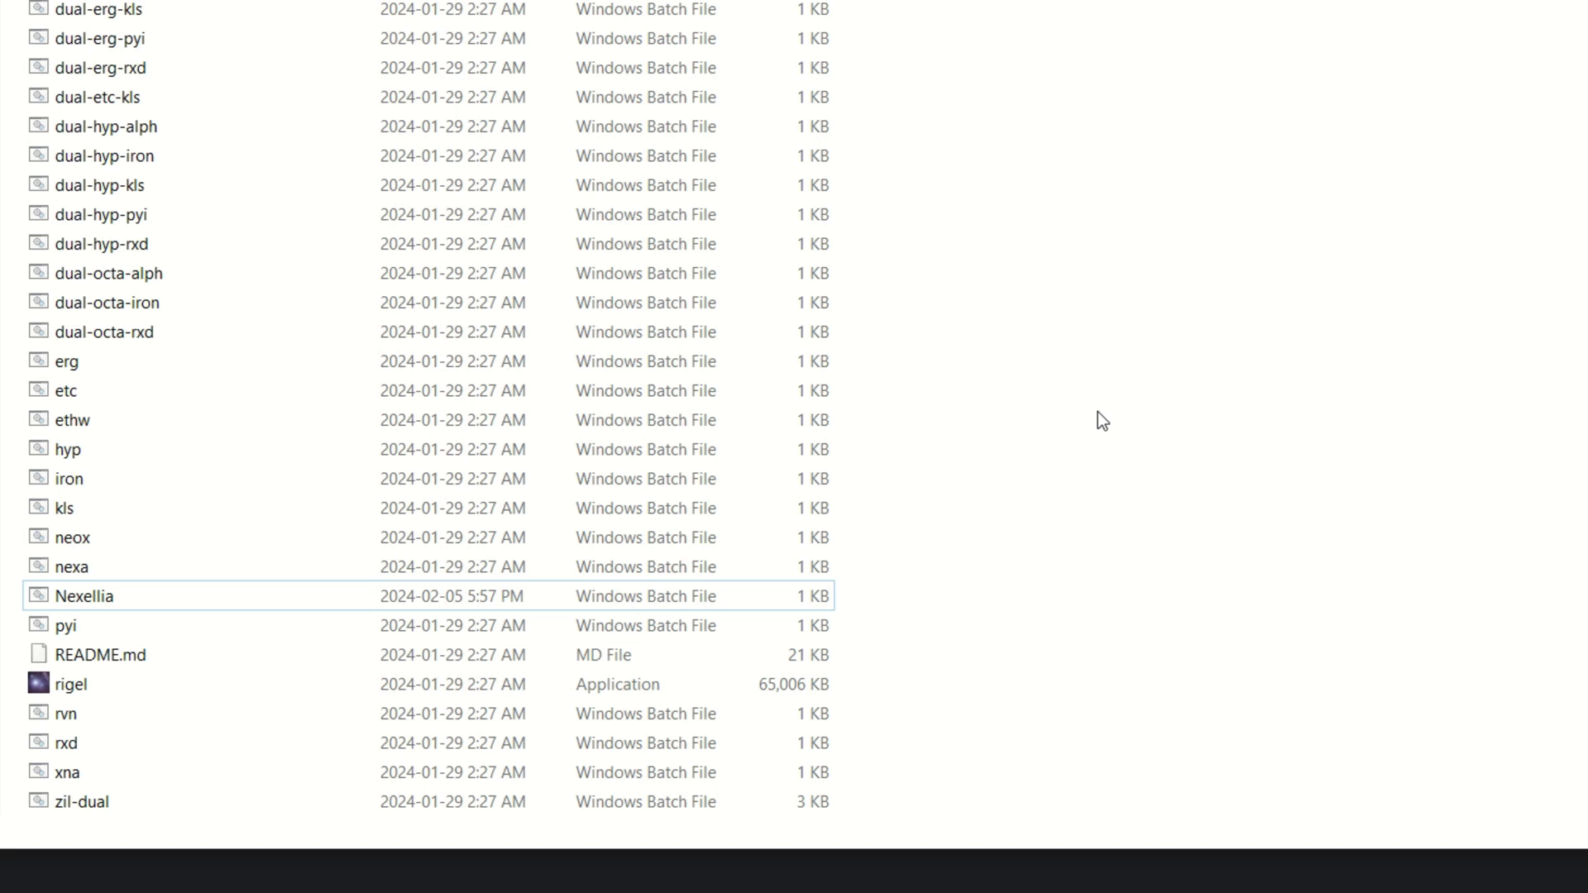
Open Nexellia.bat in Notepad via its Edit context-menu command.
right_click(105, 592)
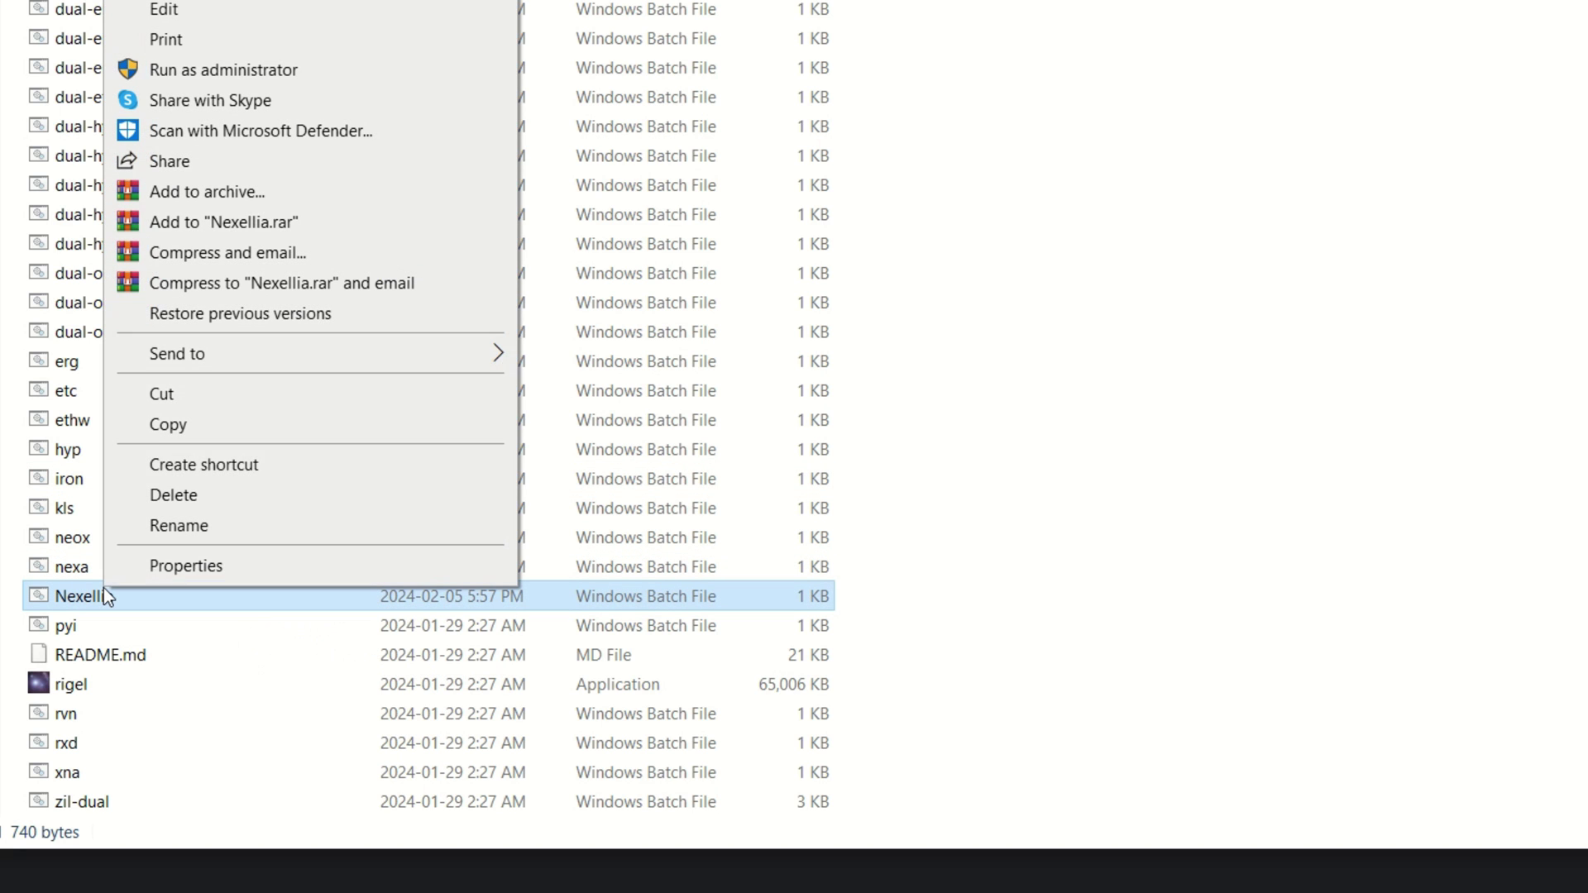
left_click(192, 11)
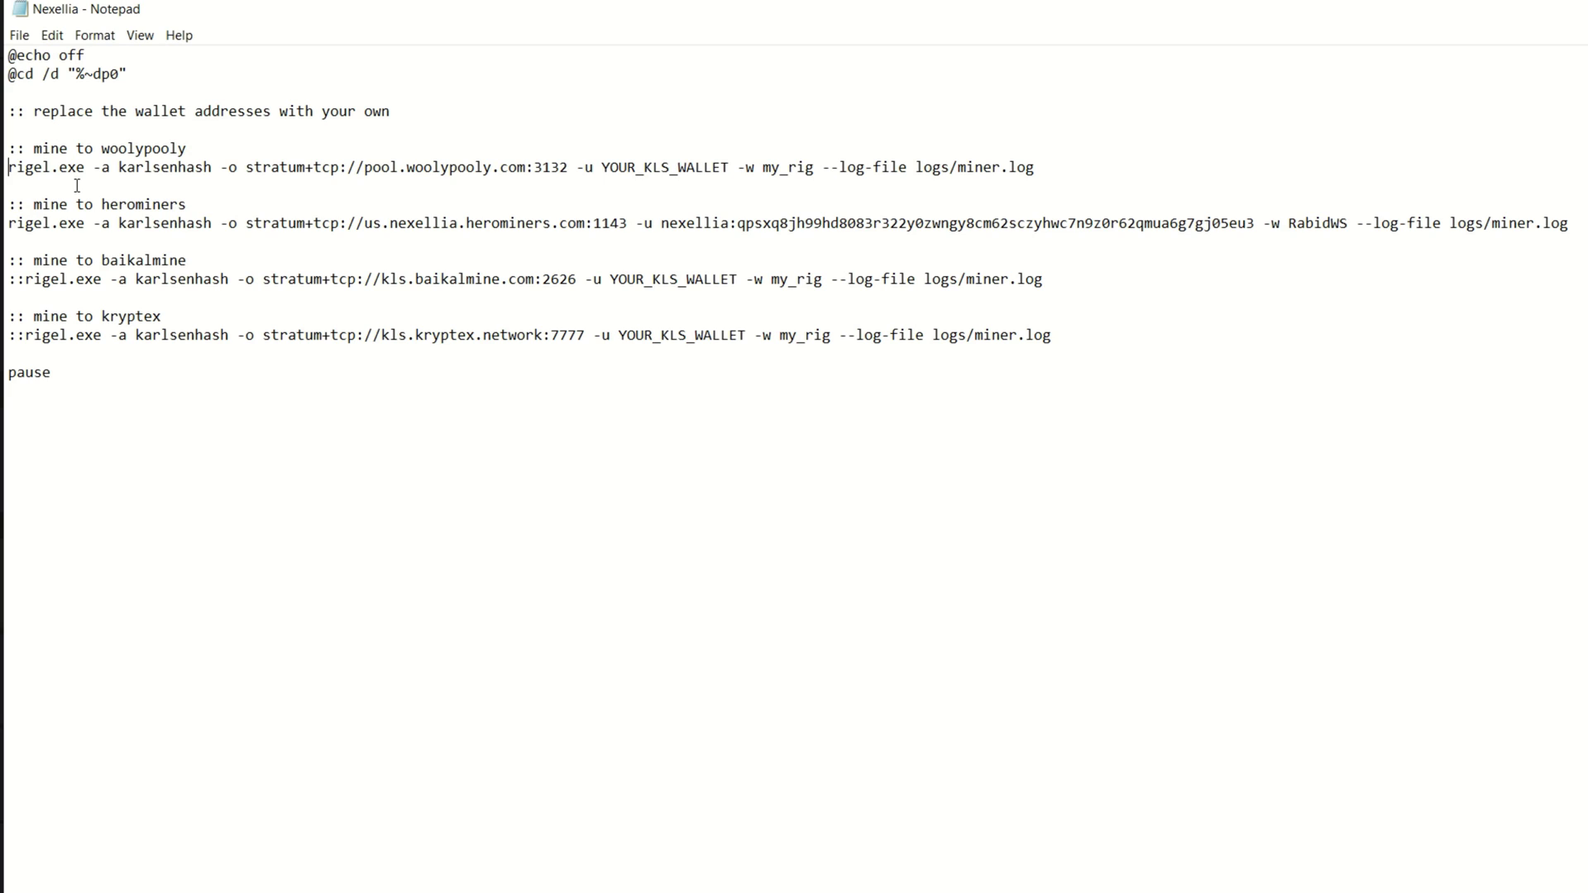
Prefix the woolypooly rigel line with '::' and save the batch file.
left_click(9, 167)
type("::")
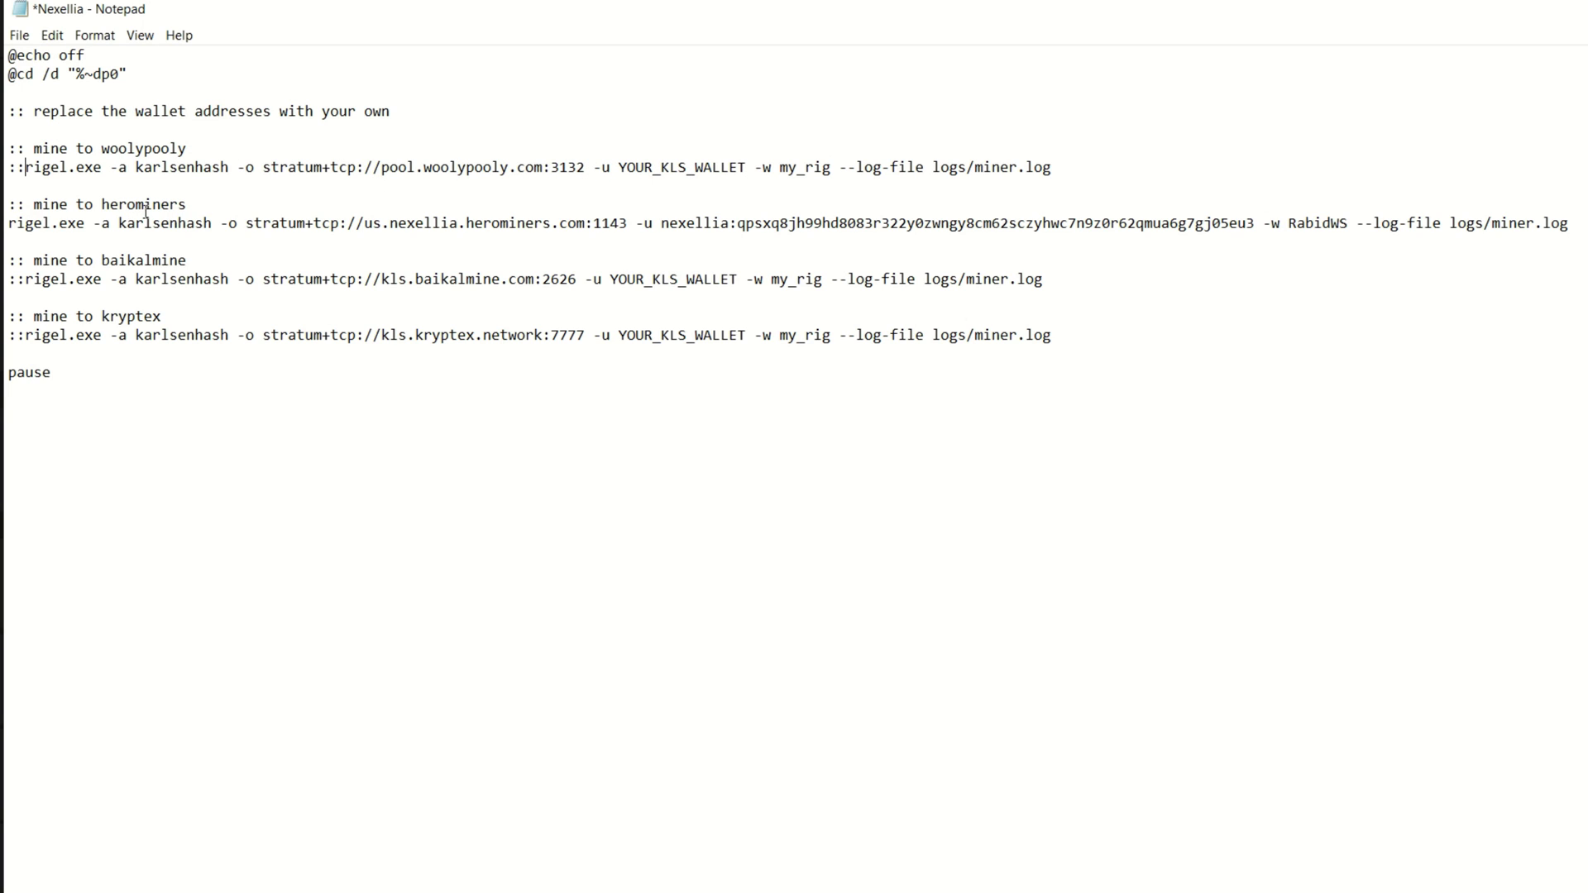
left_click(20, 36)
left_click(48, 120)
left_click(26, 170)
Close Notepad and run Nexellia.bat to start Rigel mining to HeroMiners.
key("alt+F4")
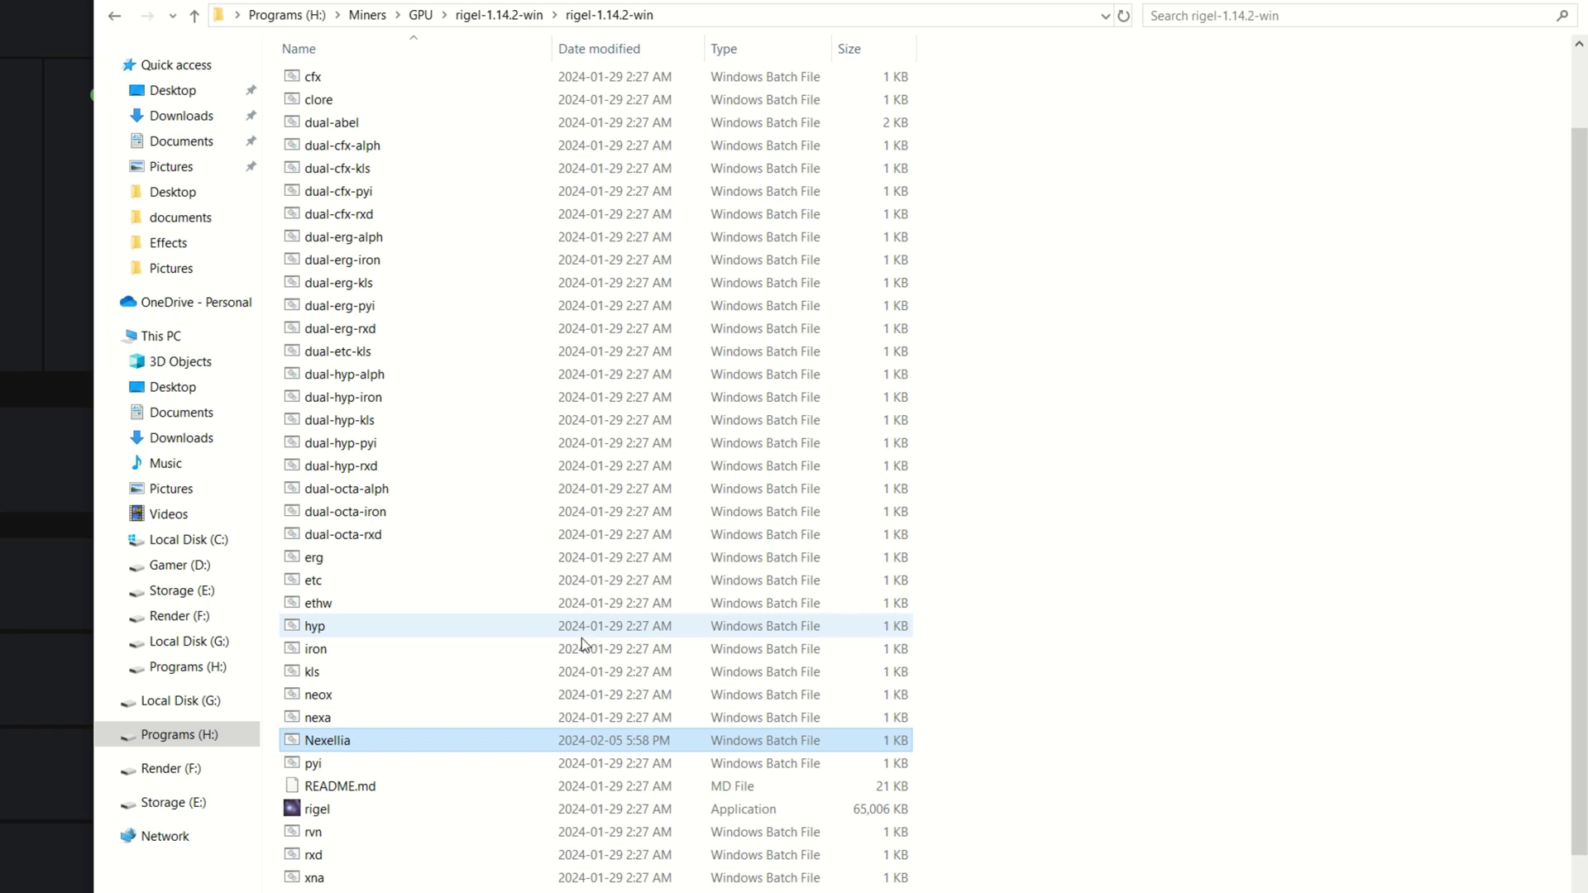
double_click(340, 744)
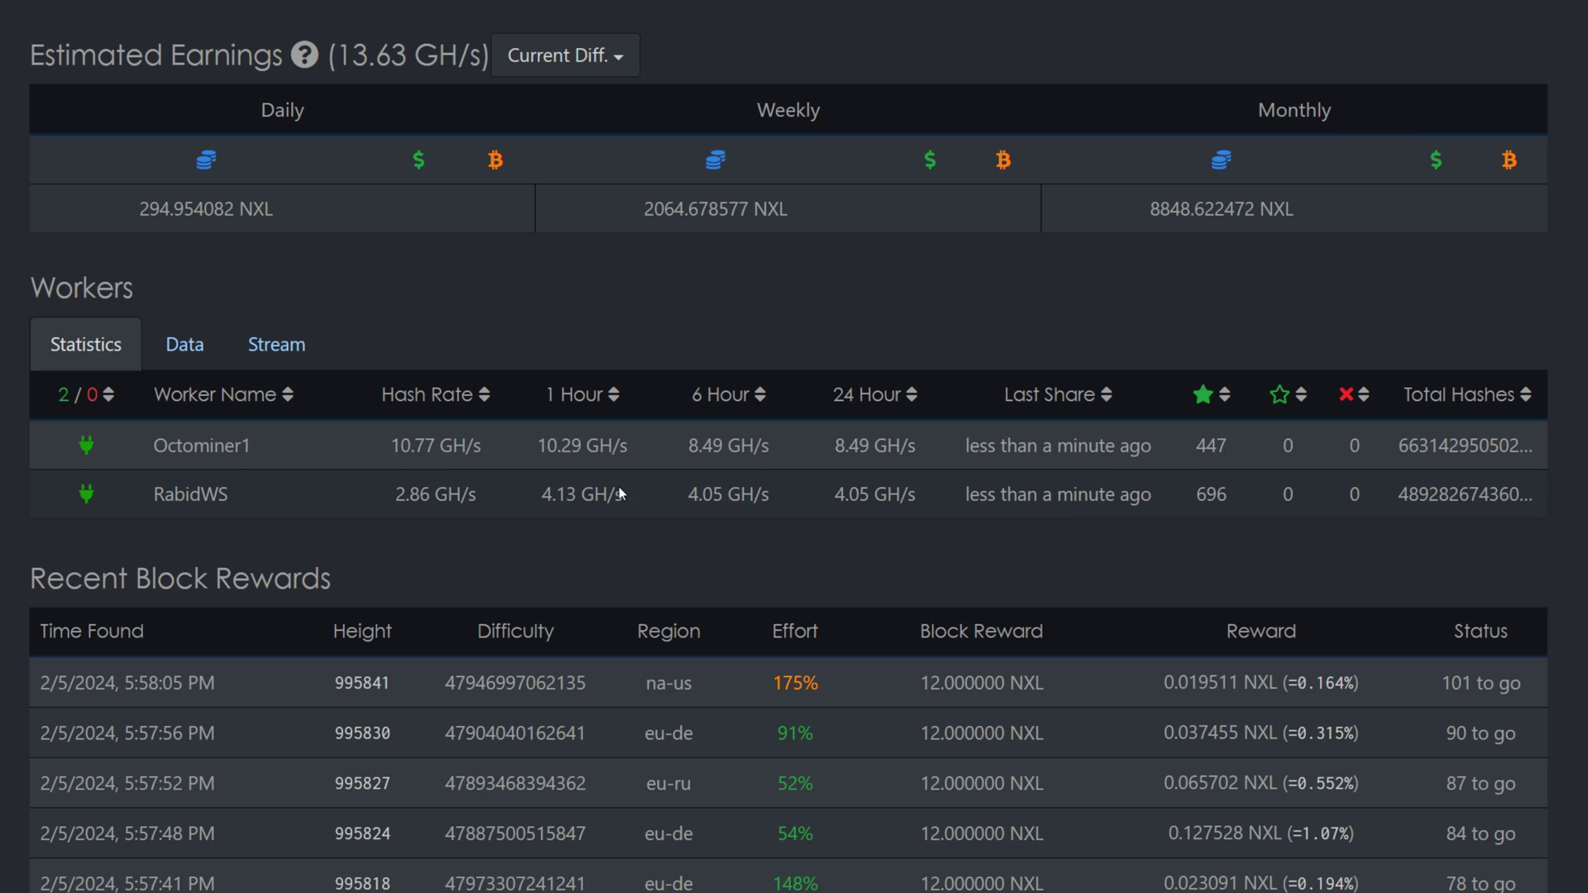
Check the worker is hashing on HeroMiners, then go to the Hive OS Wallets page.
left_click_drag(275, 436, 159, 454)
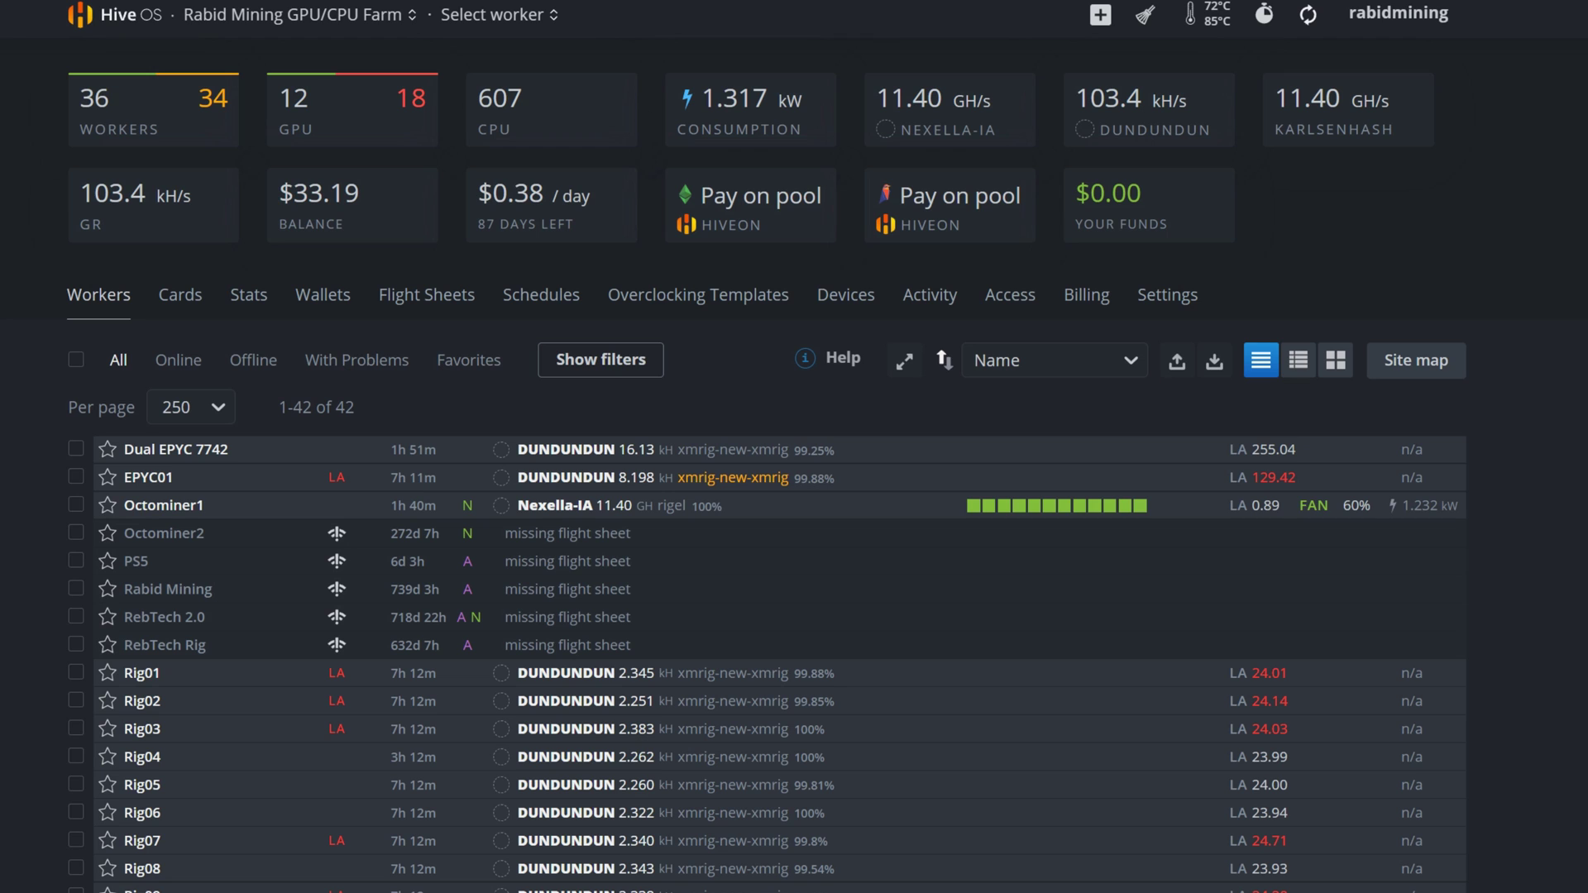
left_click(317, 301)
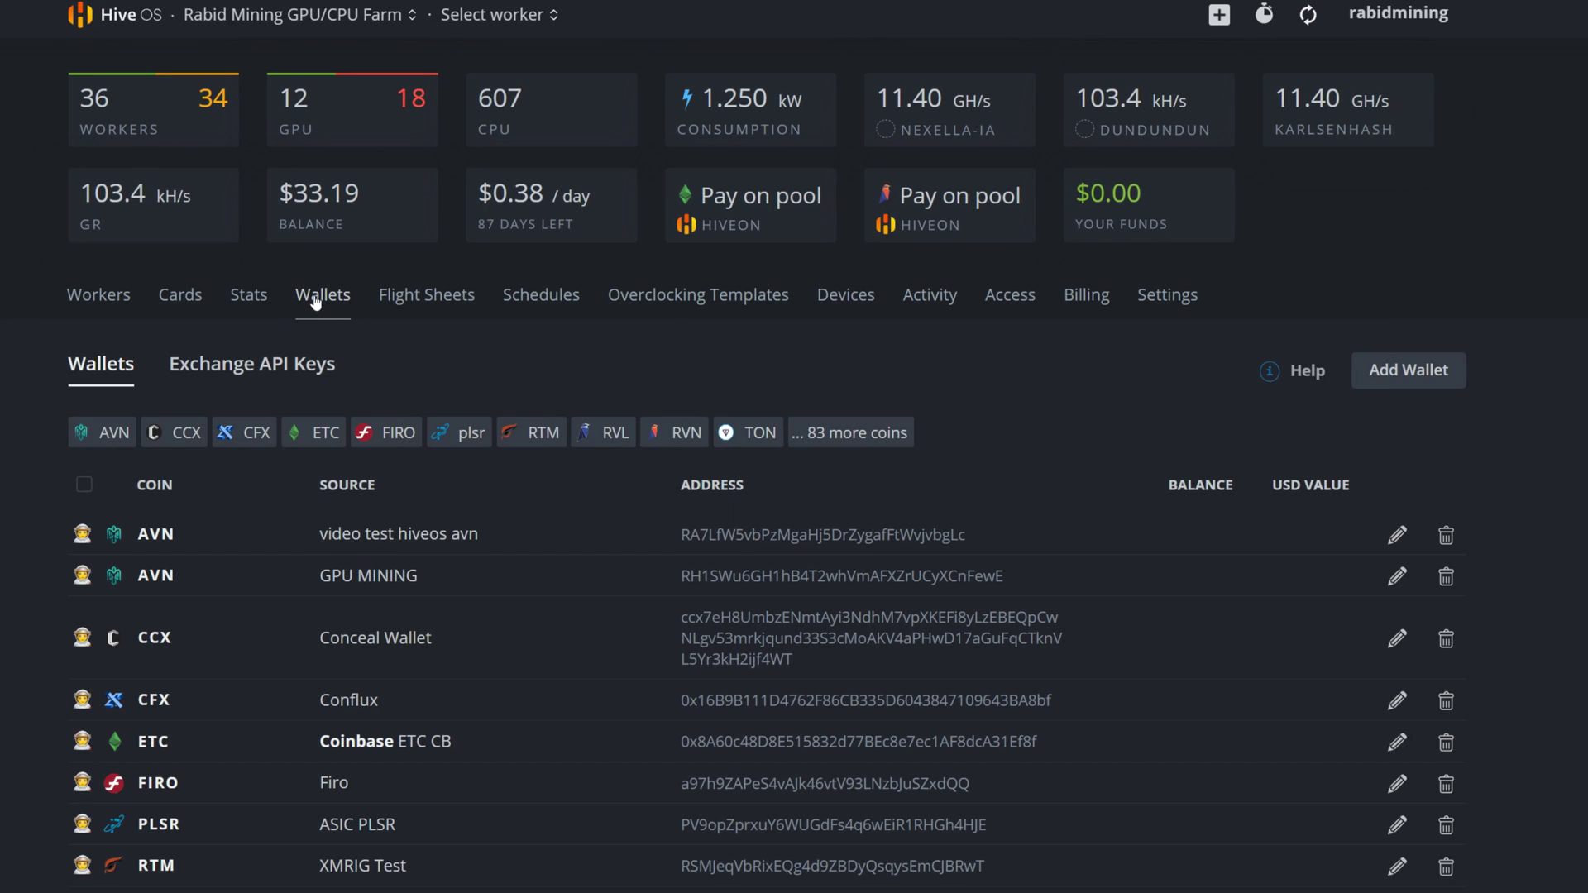
Add a Nexellia-coin wallet named webwallet with the pasted payout address.
left_click(1377, 368)
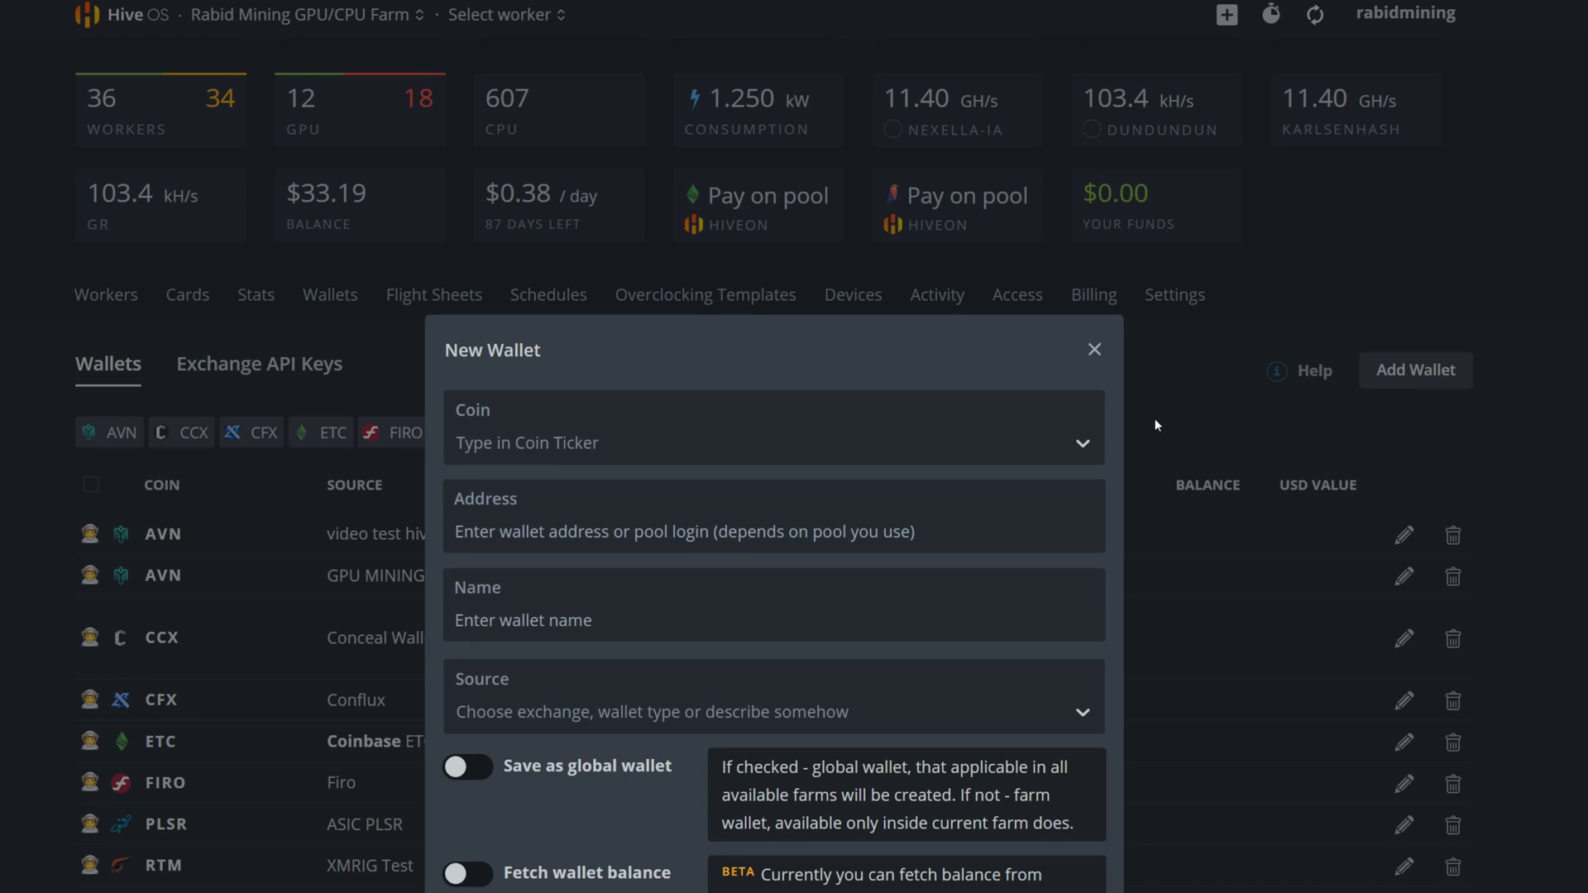
left_click(553, 445)
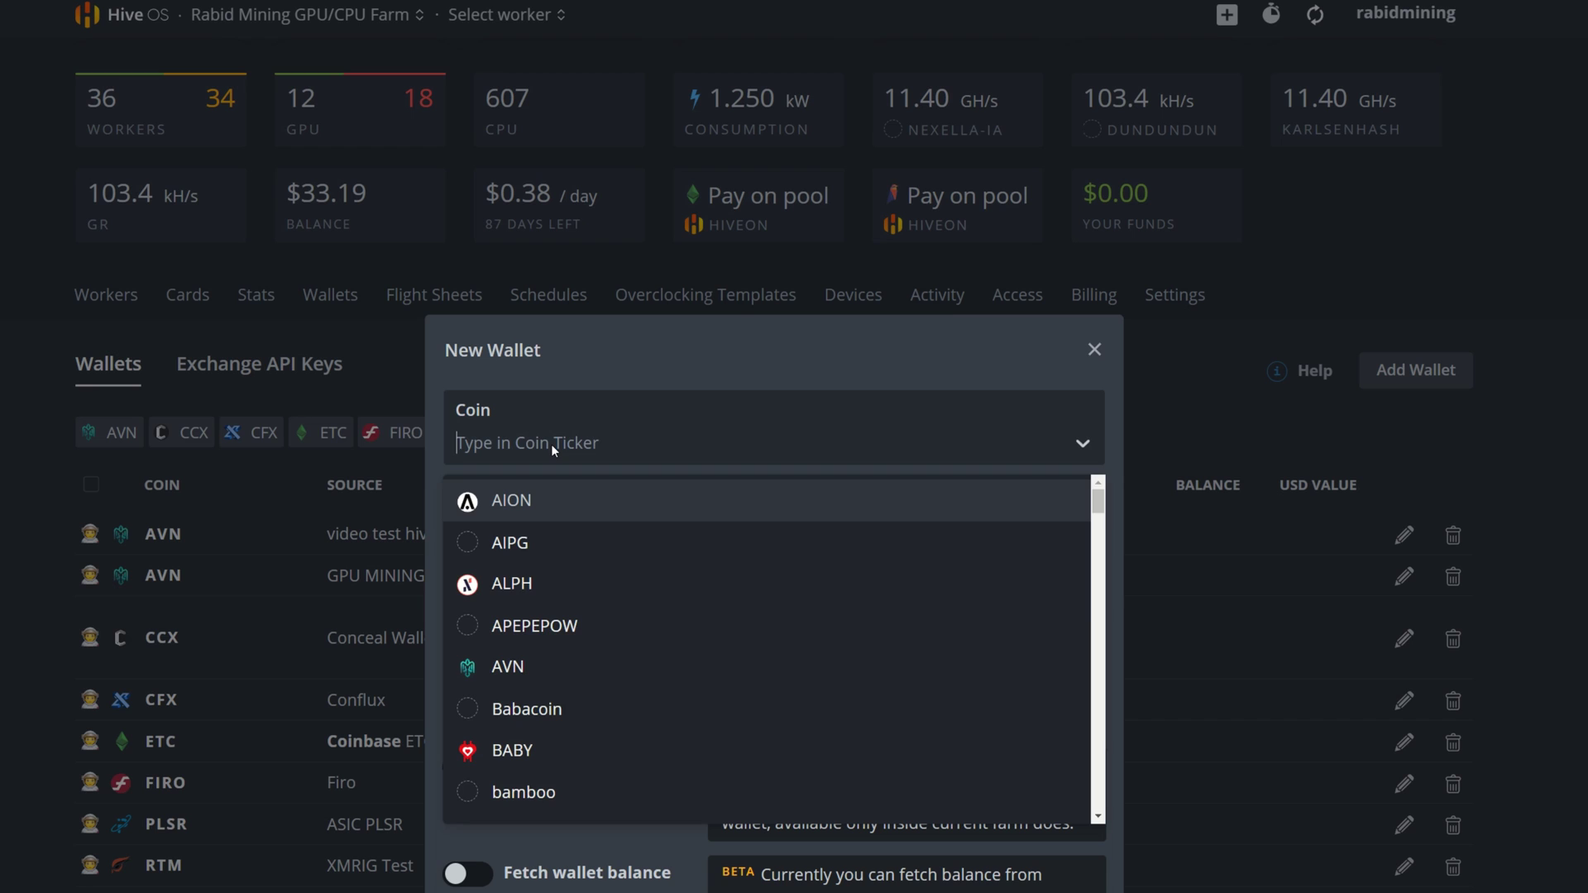
type("nexella")
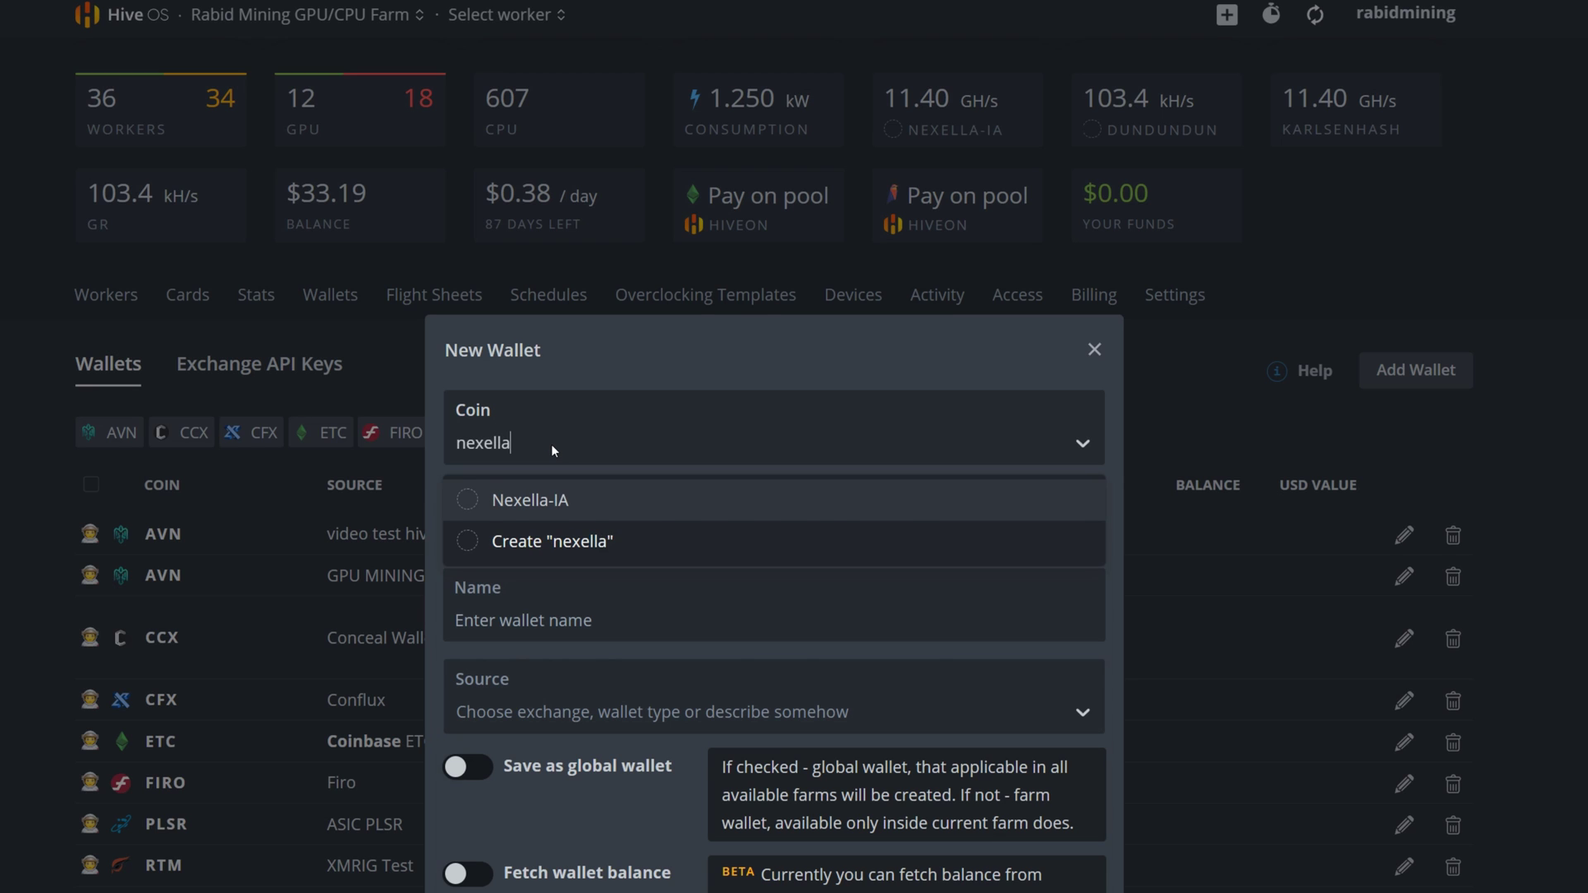
type("ialsdiajhgfopiusadhg")
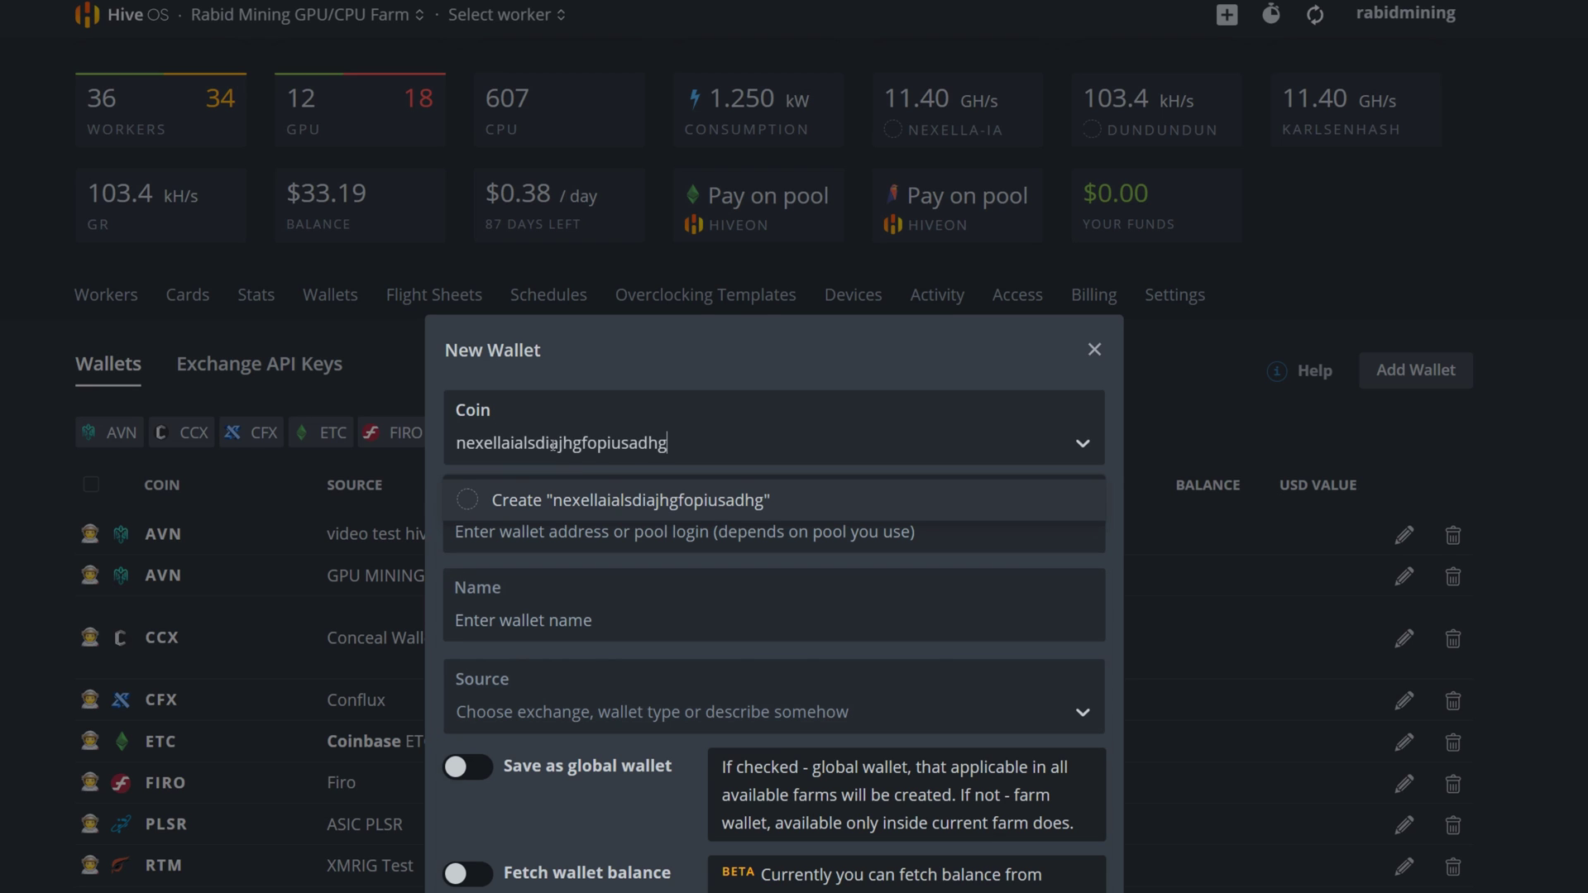
left_click(624, 500)
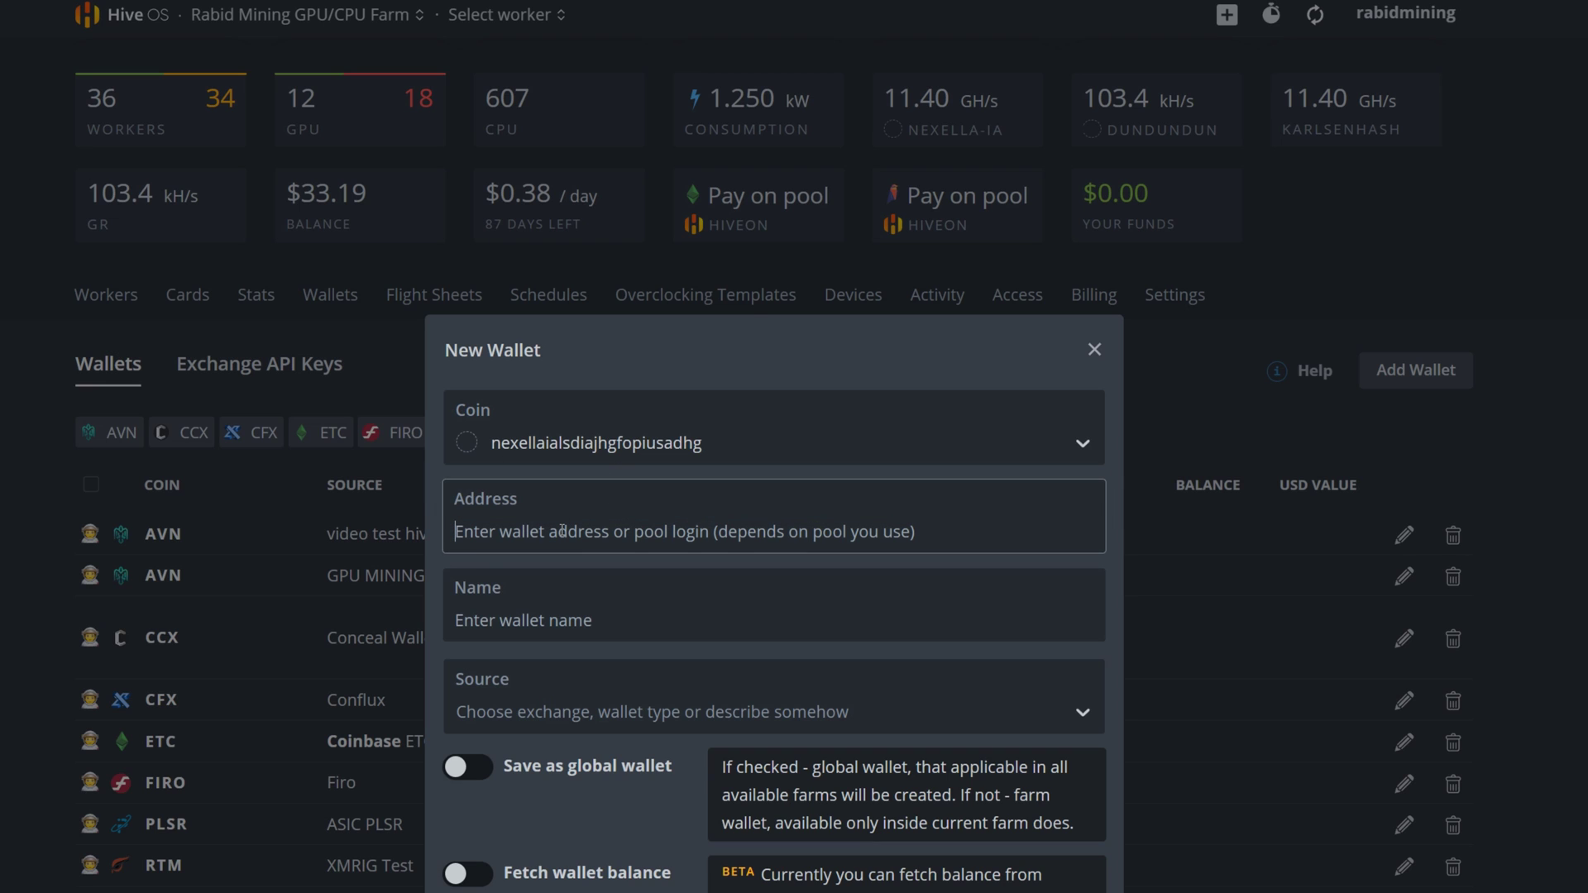
type("nexellia:qpsxq8jh99hd8083r322y0zwngy8cm62sczyhwc7n9z0r62qmua6g7gj05eu3")
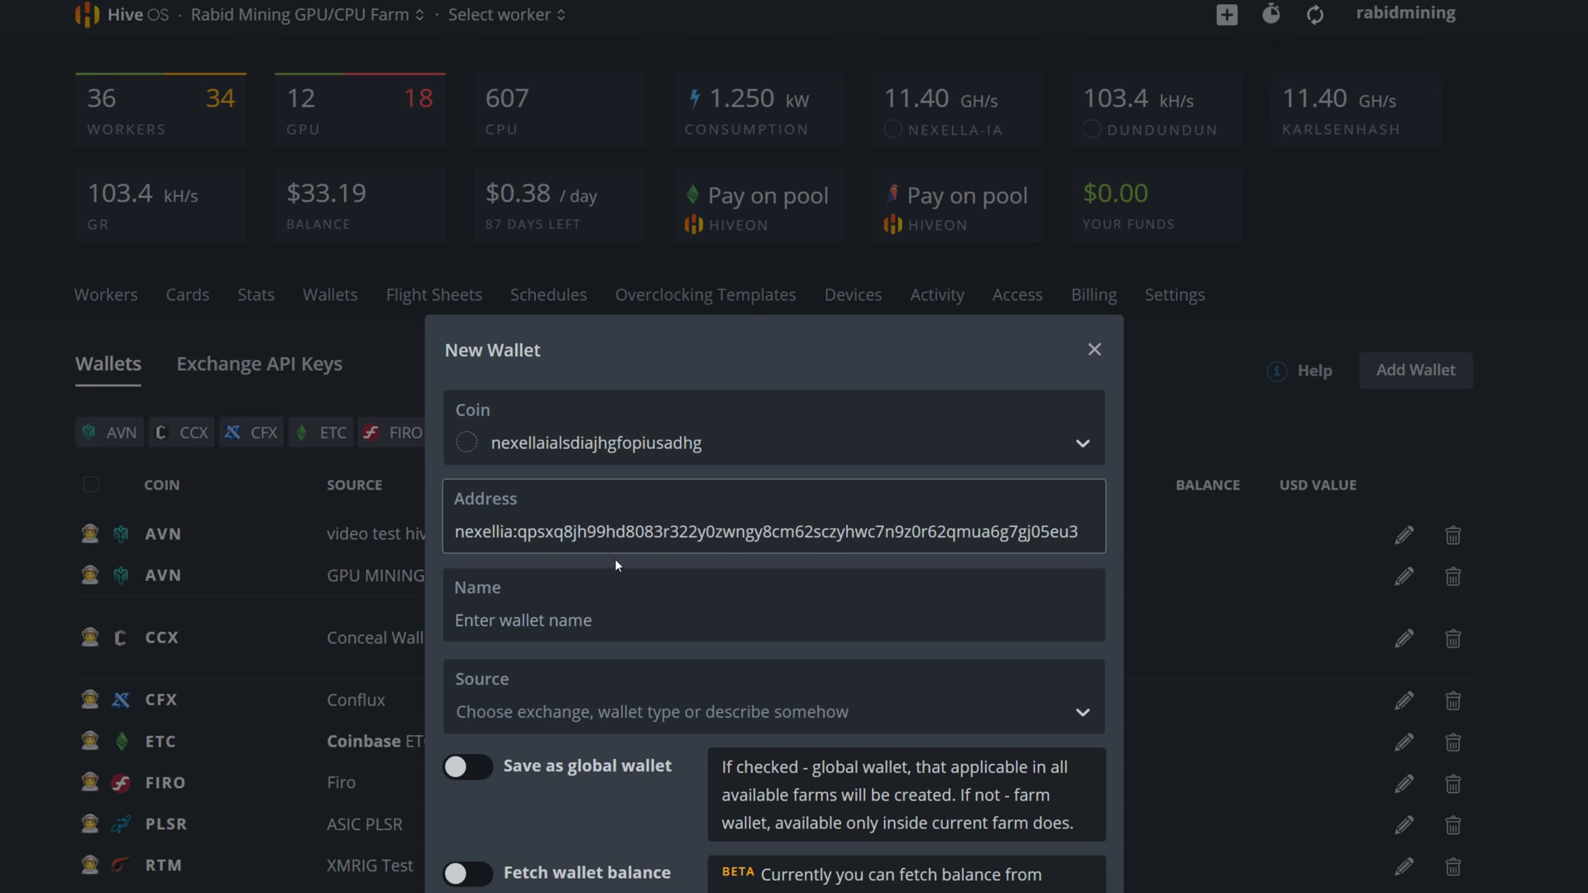
left_click(571, 620)
type("webwalle")
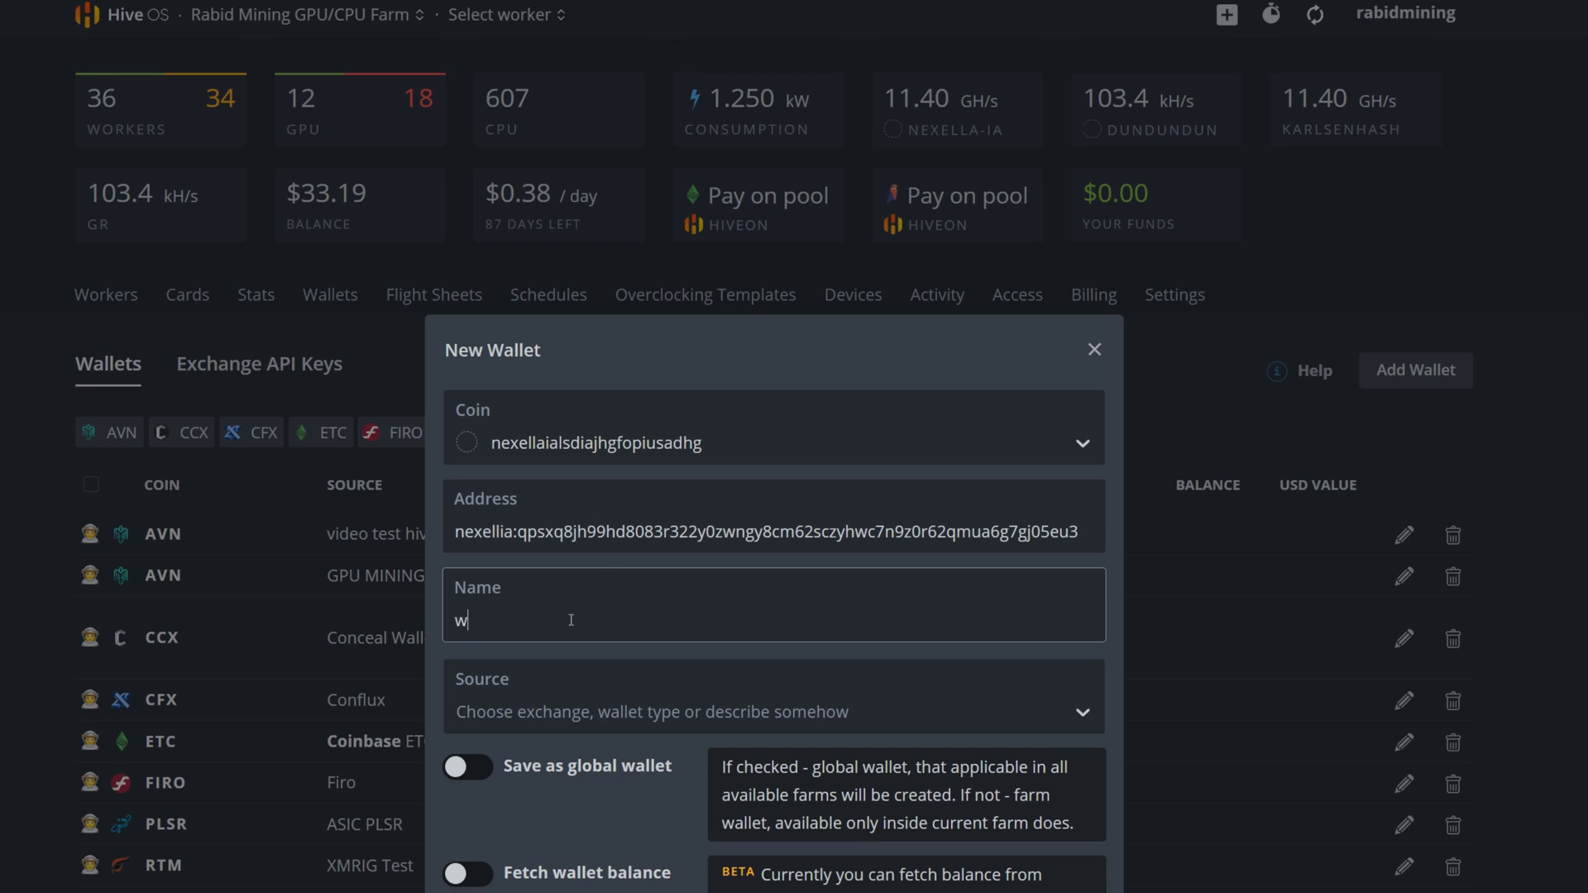
type("t")
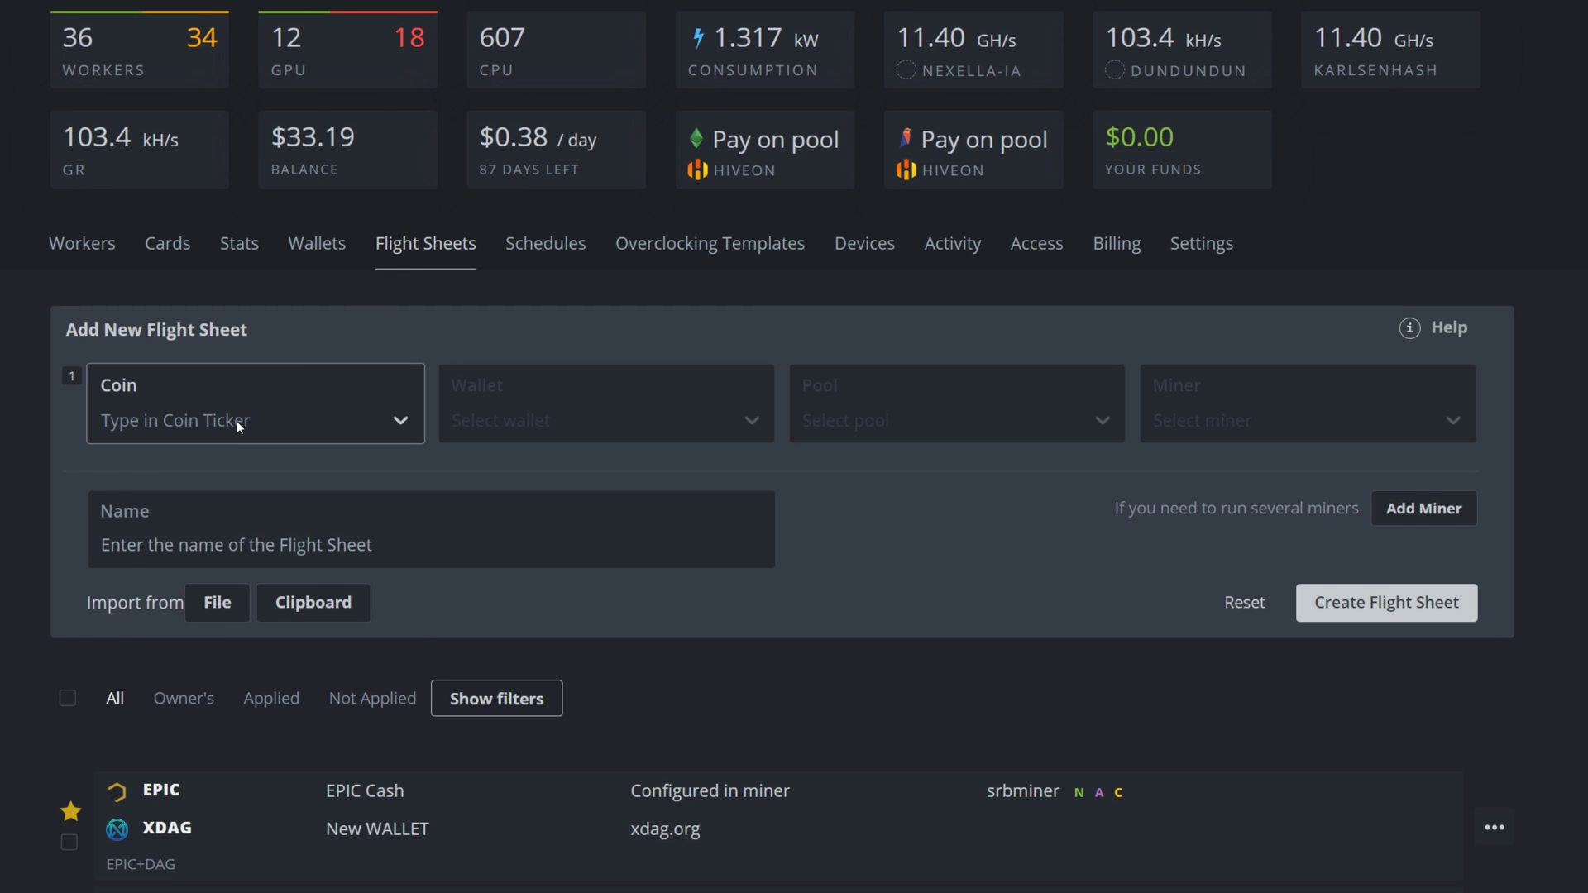
Pick Nexella-IA as the new flight sheet's coin and WebWallet as its wallet.
left_click(236, 420)
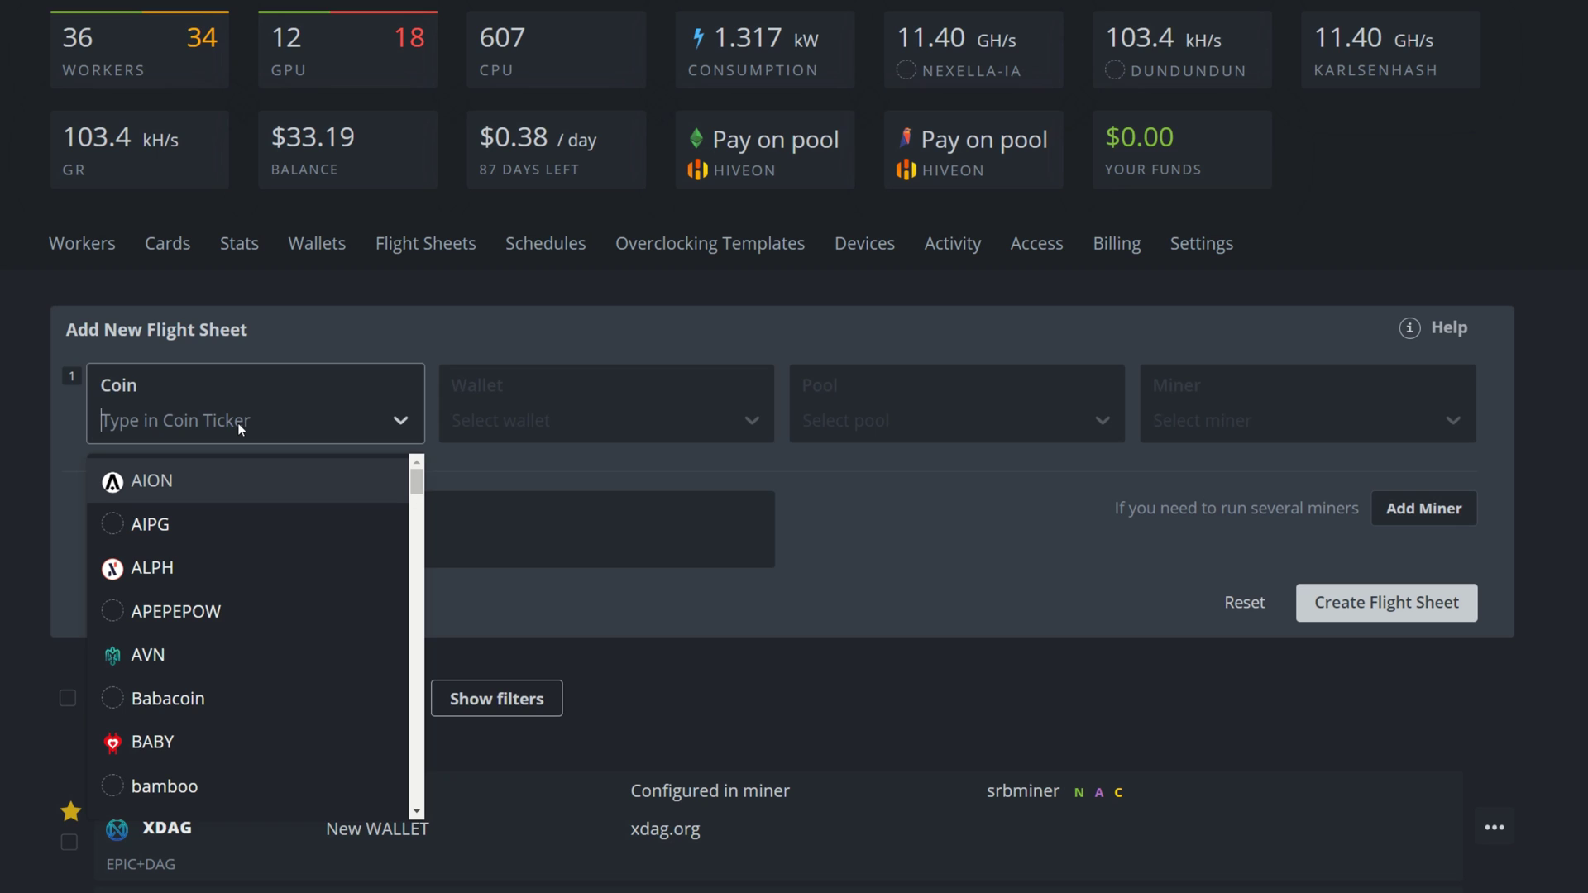
type("nex")
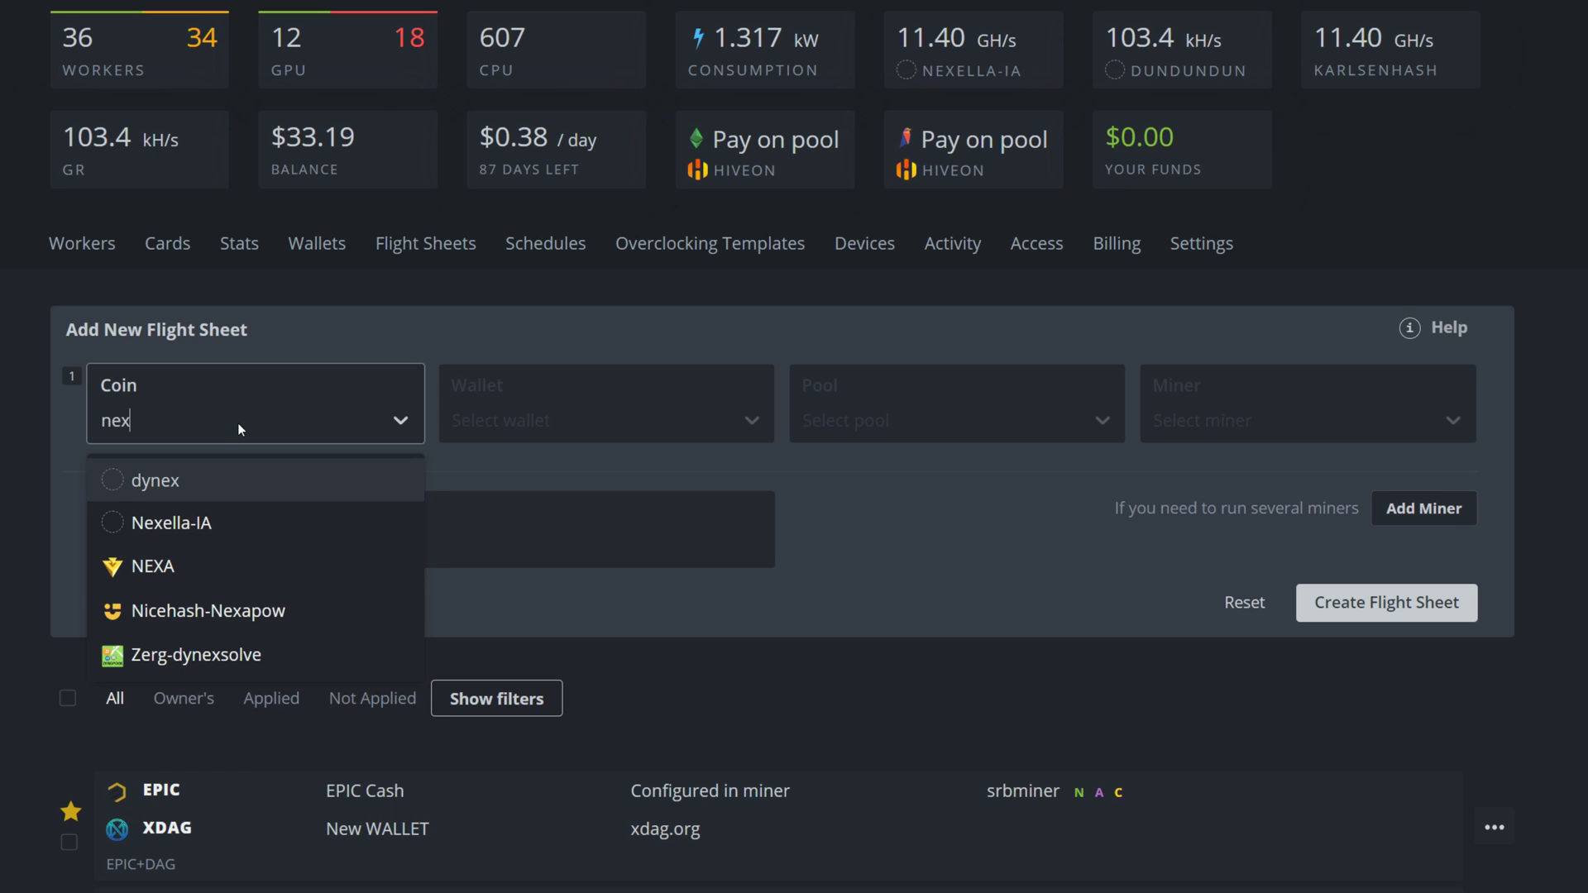
left_click(199, 531)
left_click(485, 432)
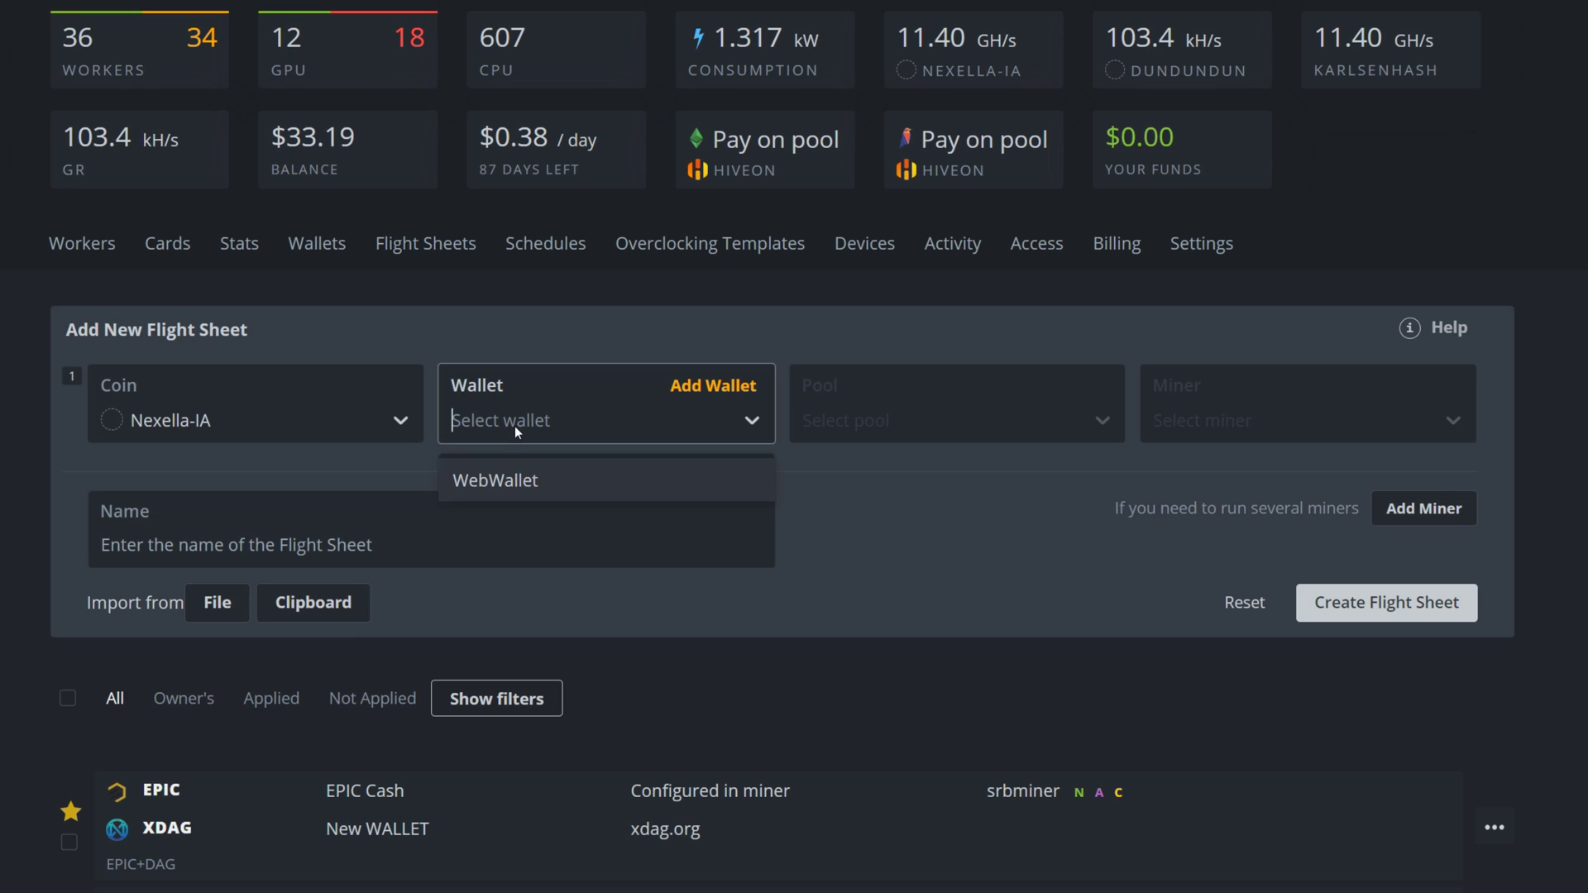
left_click(500, 485)
Set the pool to 'Configure in miner', choose Rigel Miner, and name the sheet Testvideo.
left_click(850, 422)
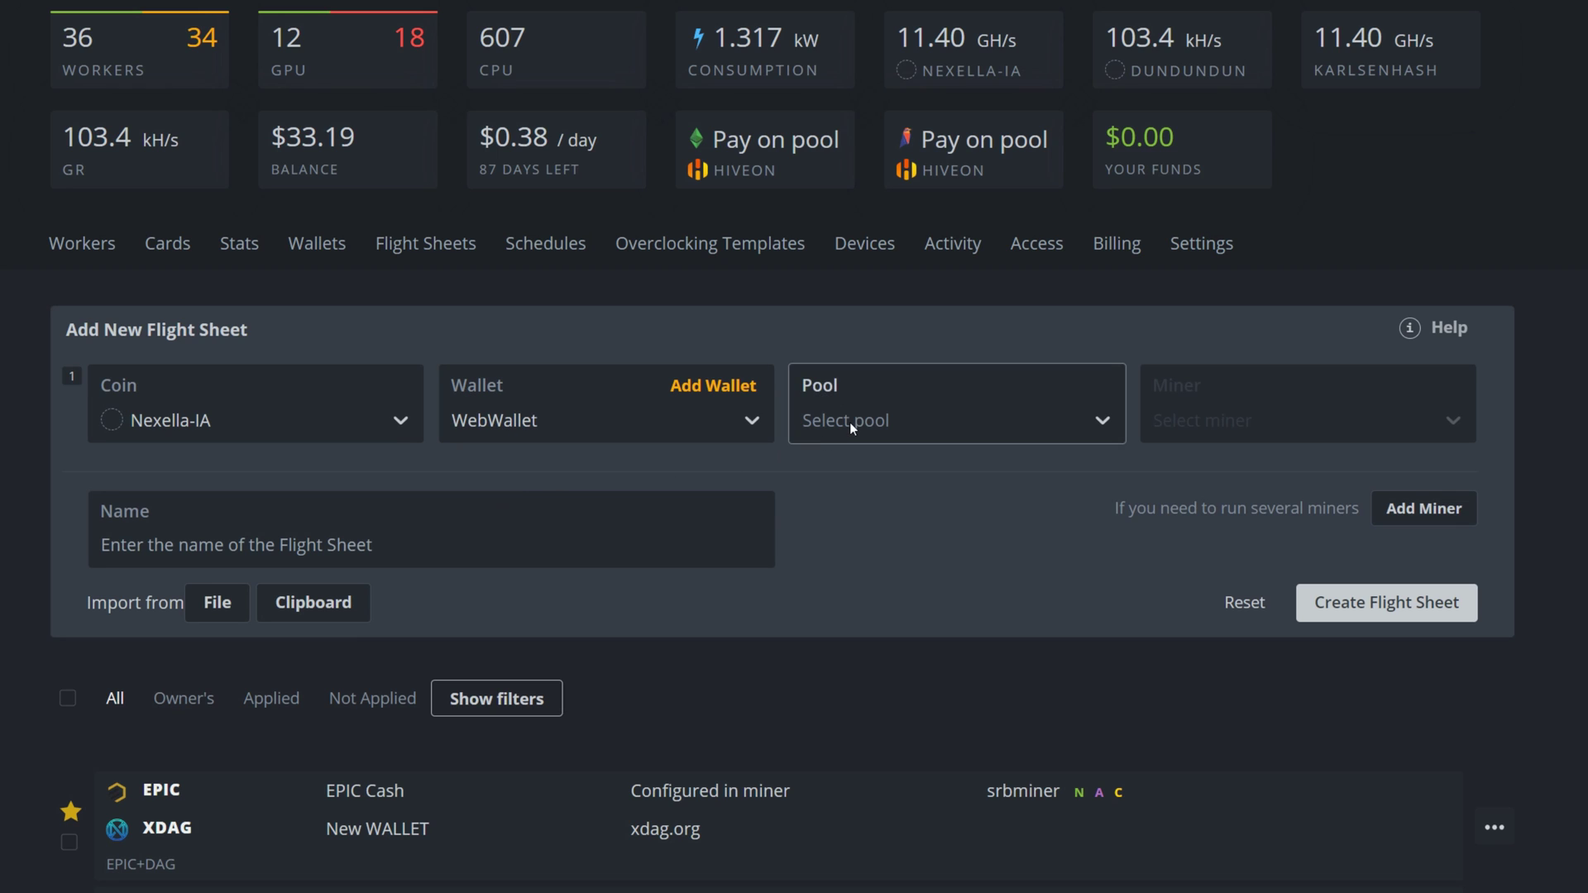
left_click(856, 483)
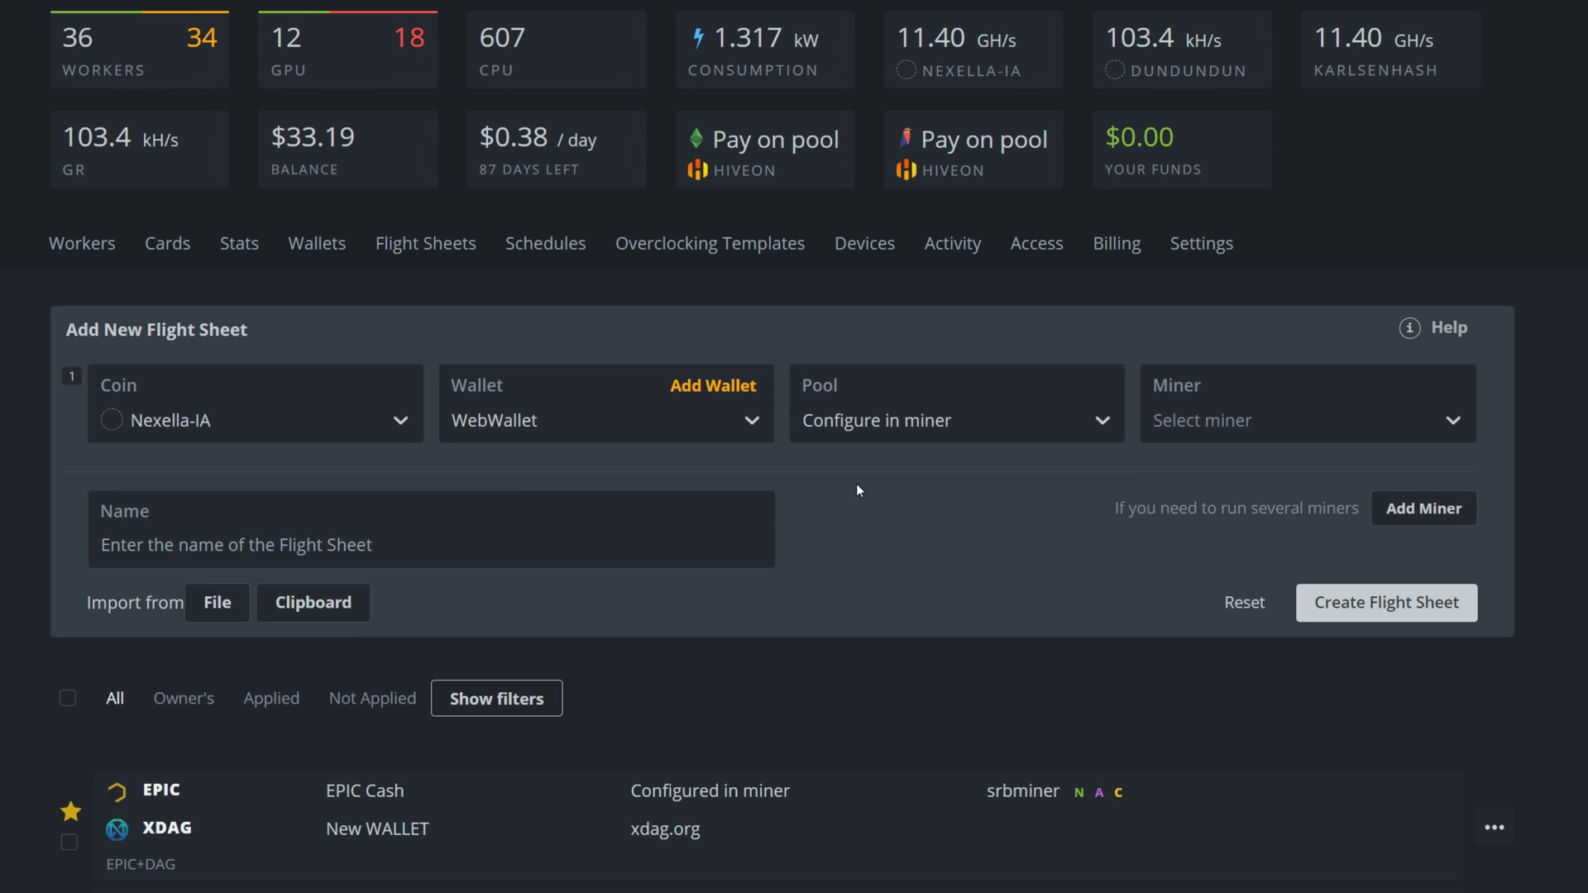
left_click(1252, 428)
type("rig")
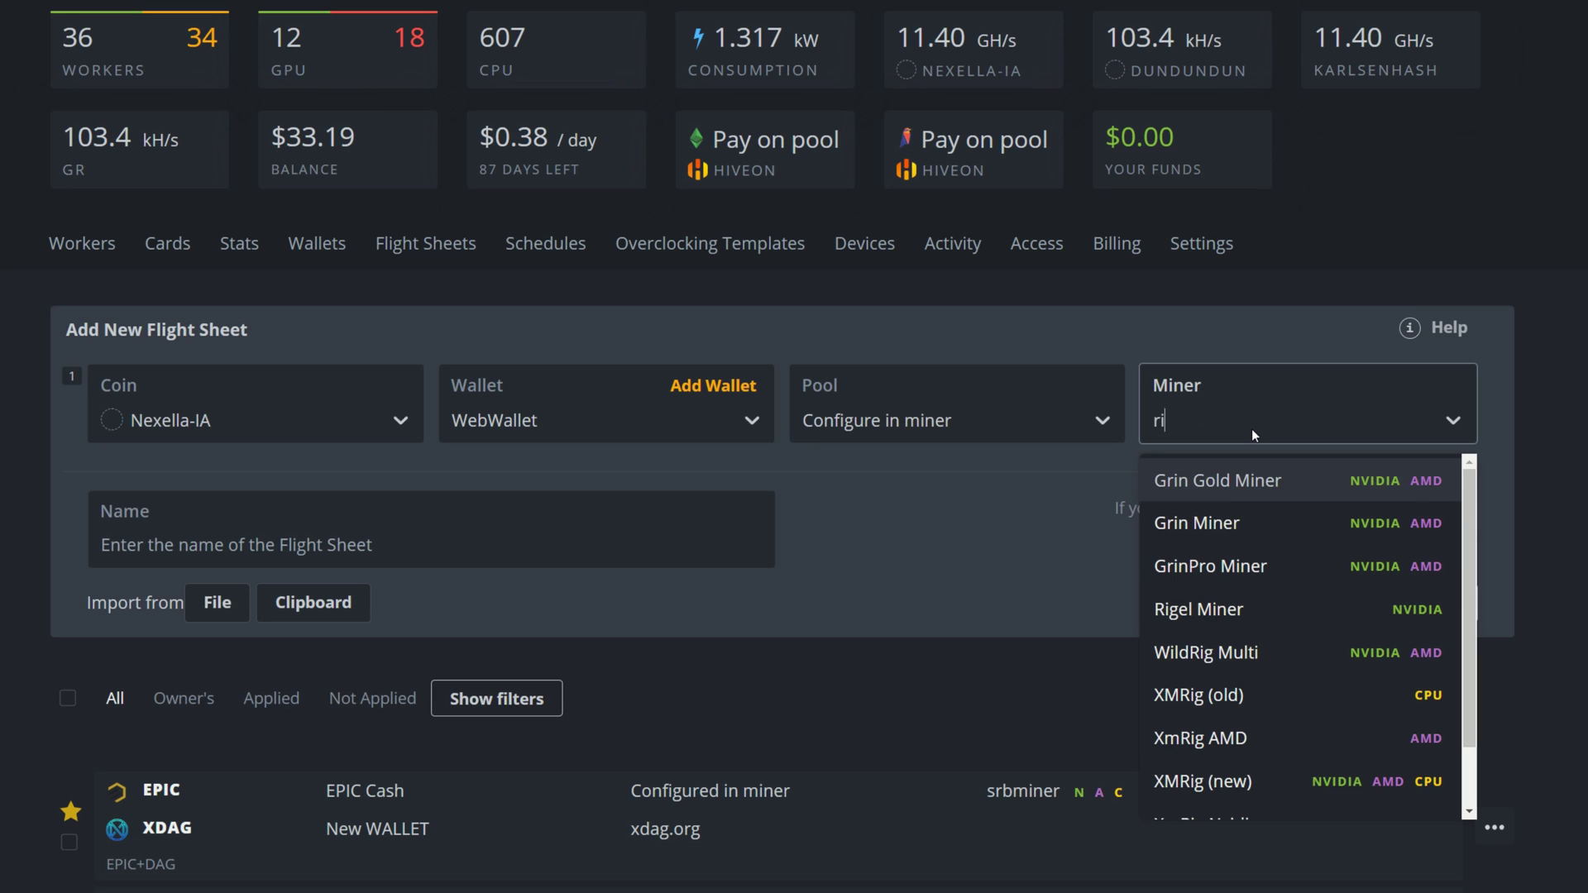
left_click(1223, 484)
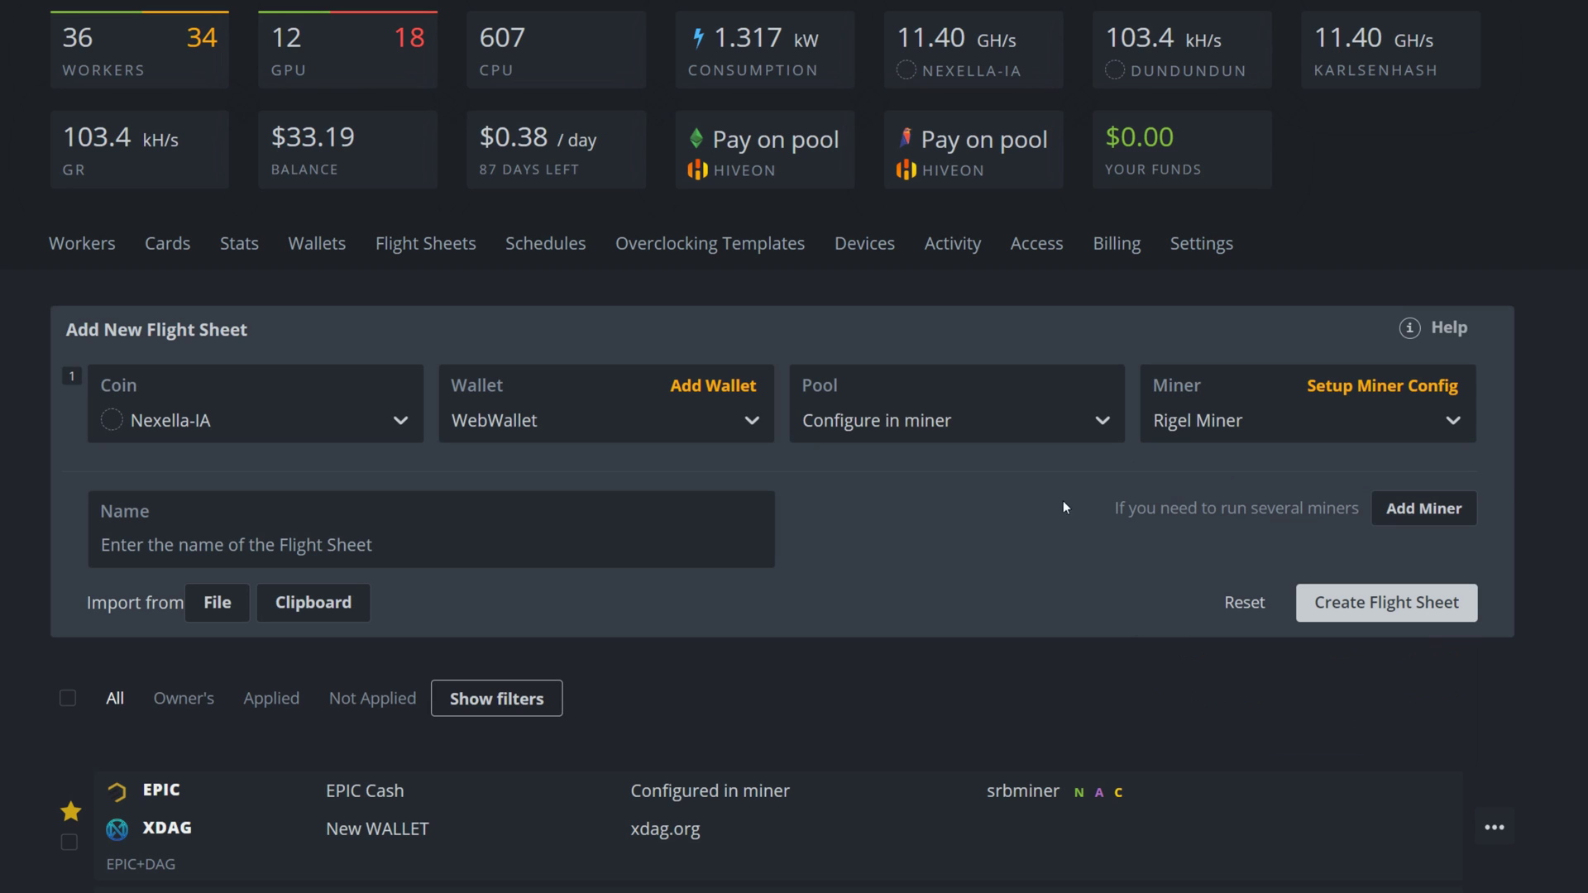
type("Testvideo")
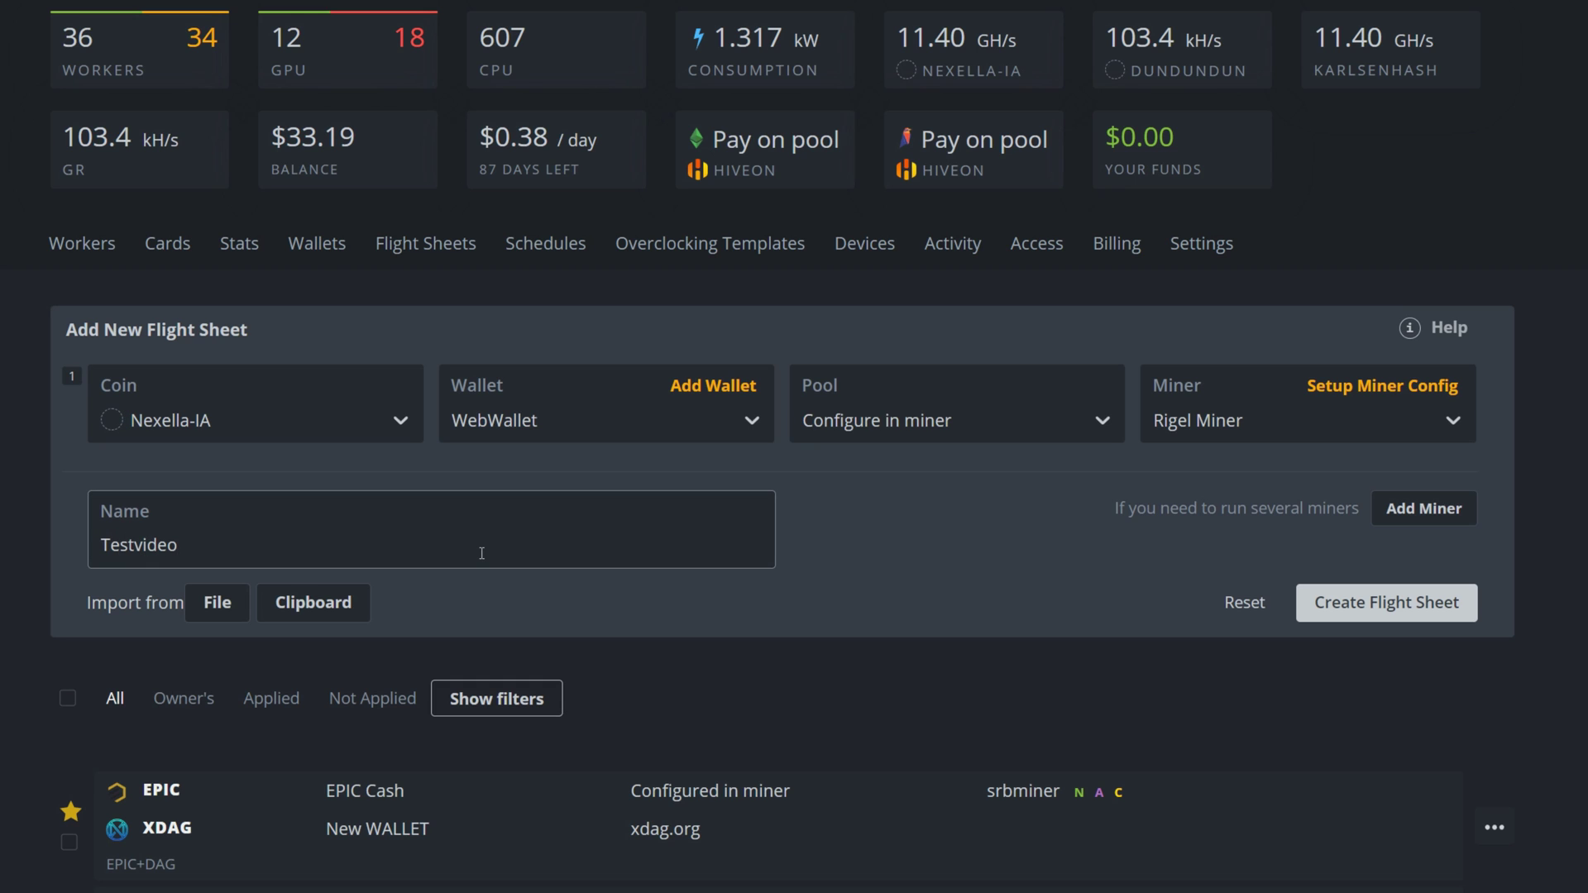
Open the Rigel miner configuration and set the hash algorithm to karlsenhash.
left_click(1352, 394)
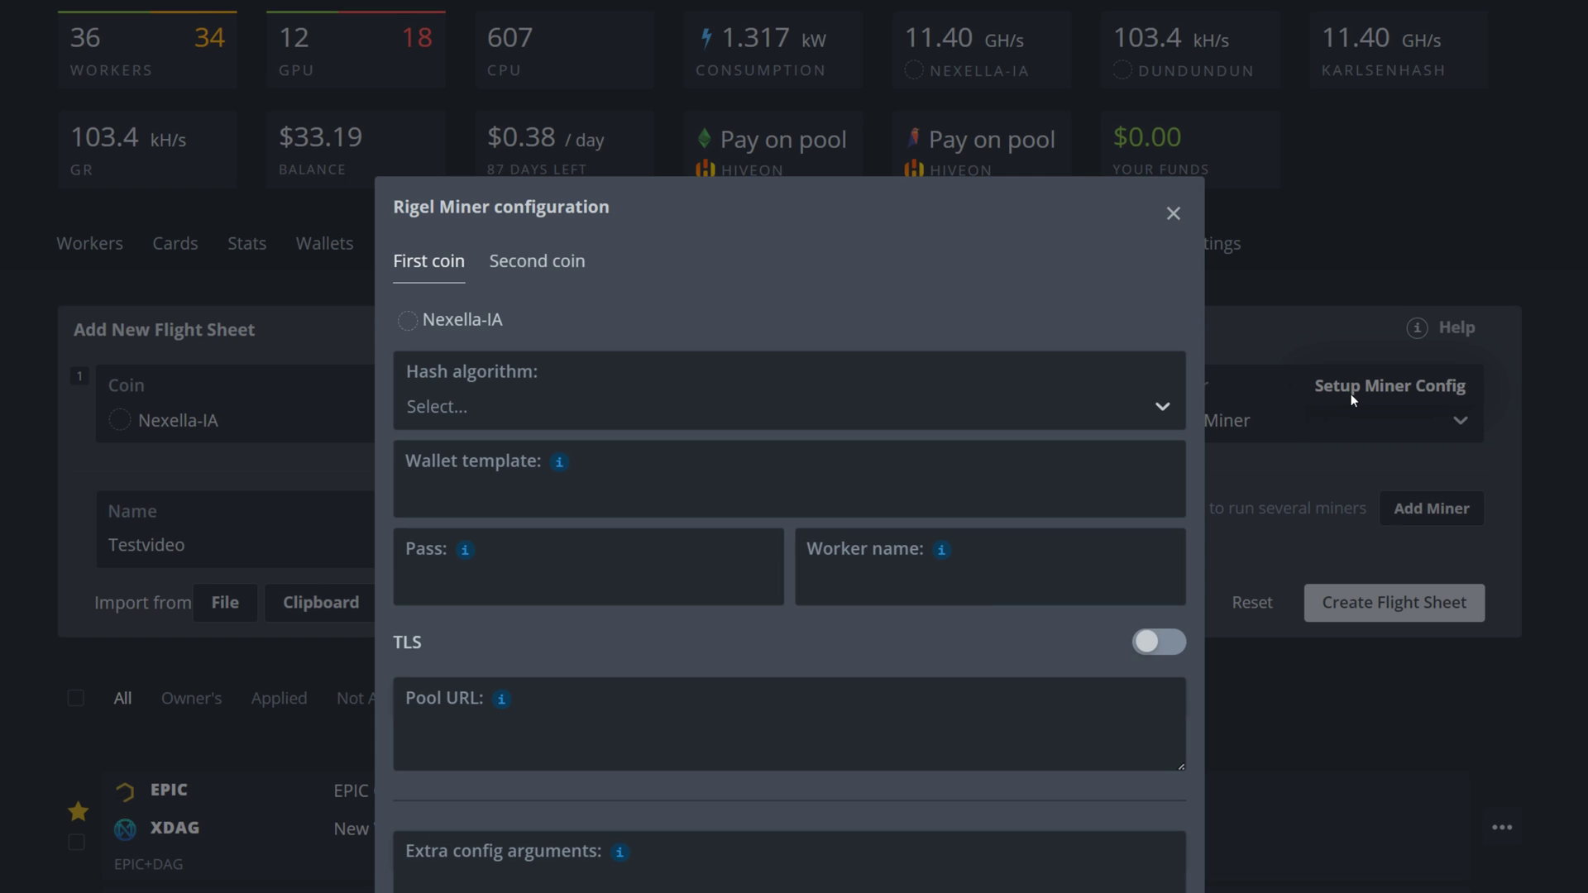
left_click(717, 419)
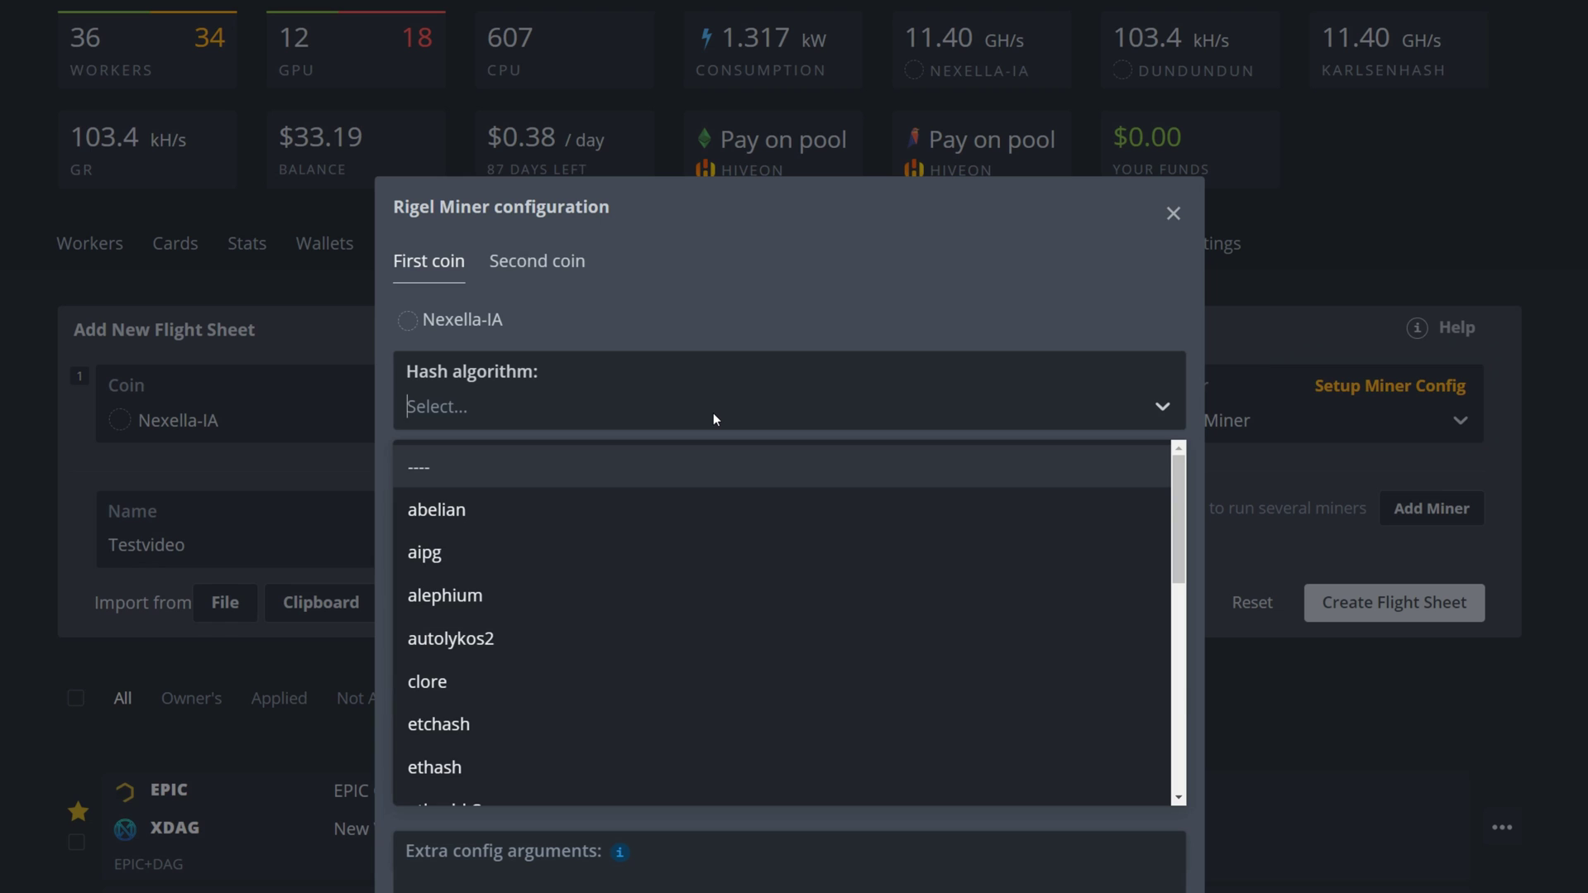
type("karl")
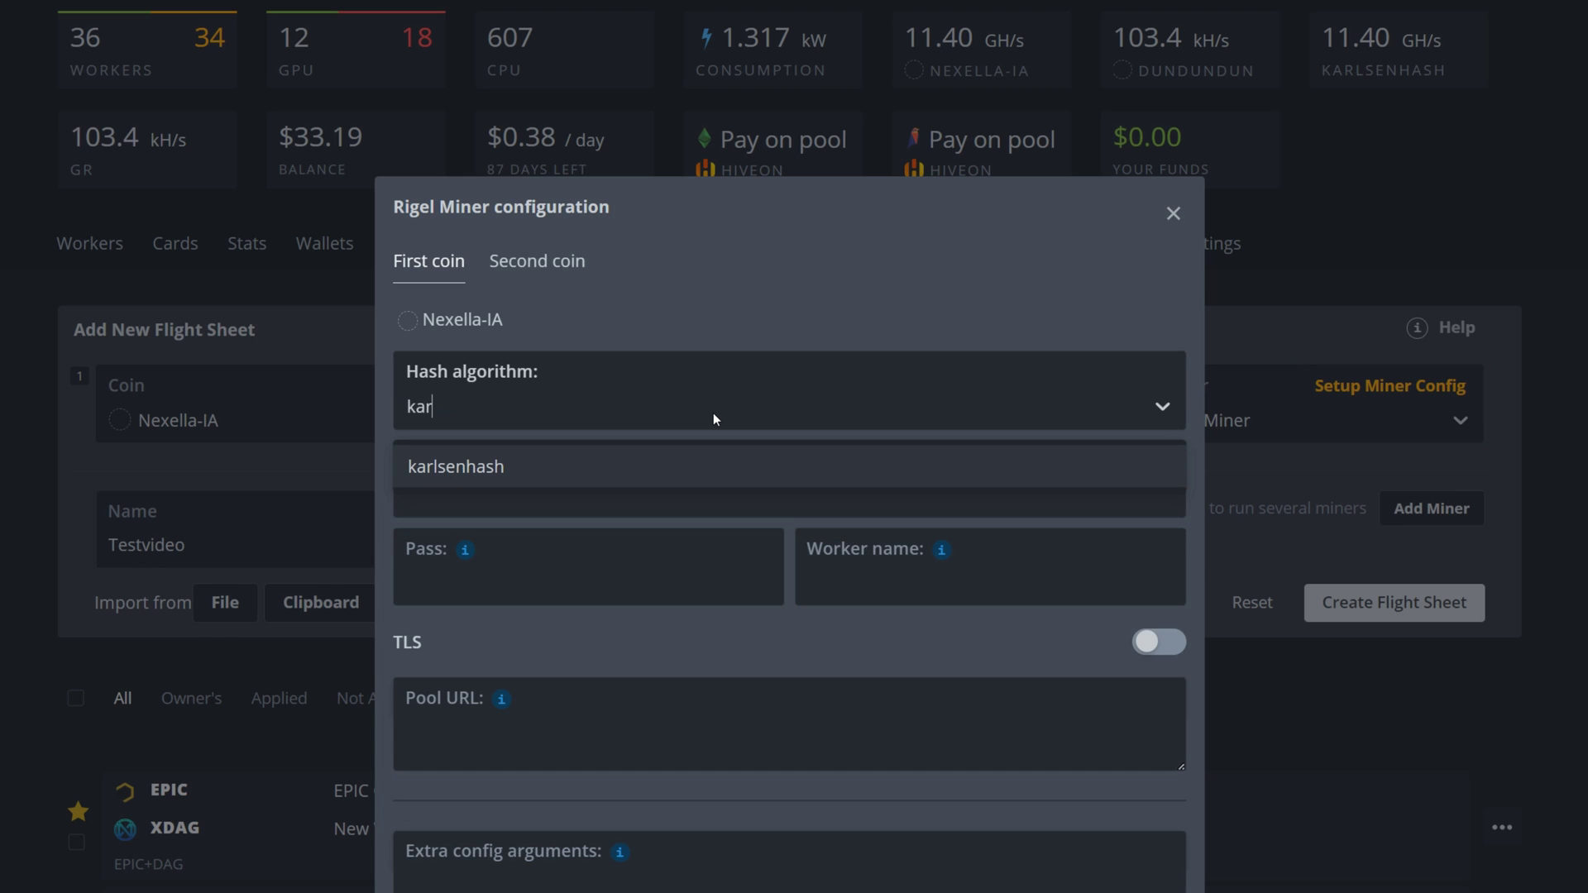
left_click(488, 464)
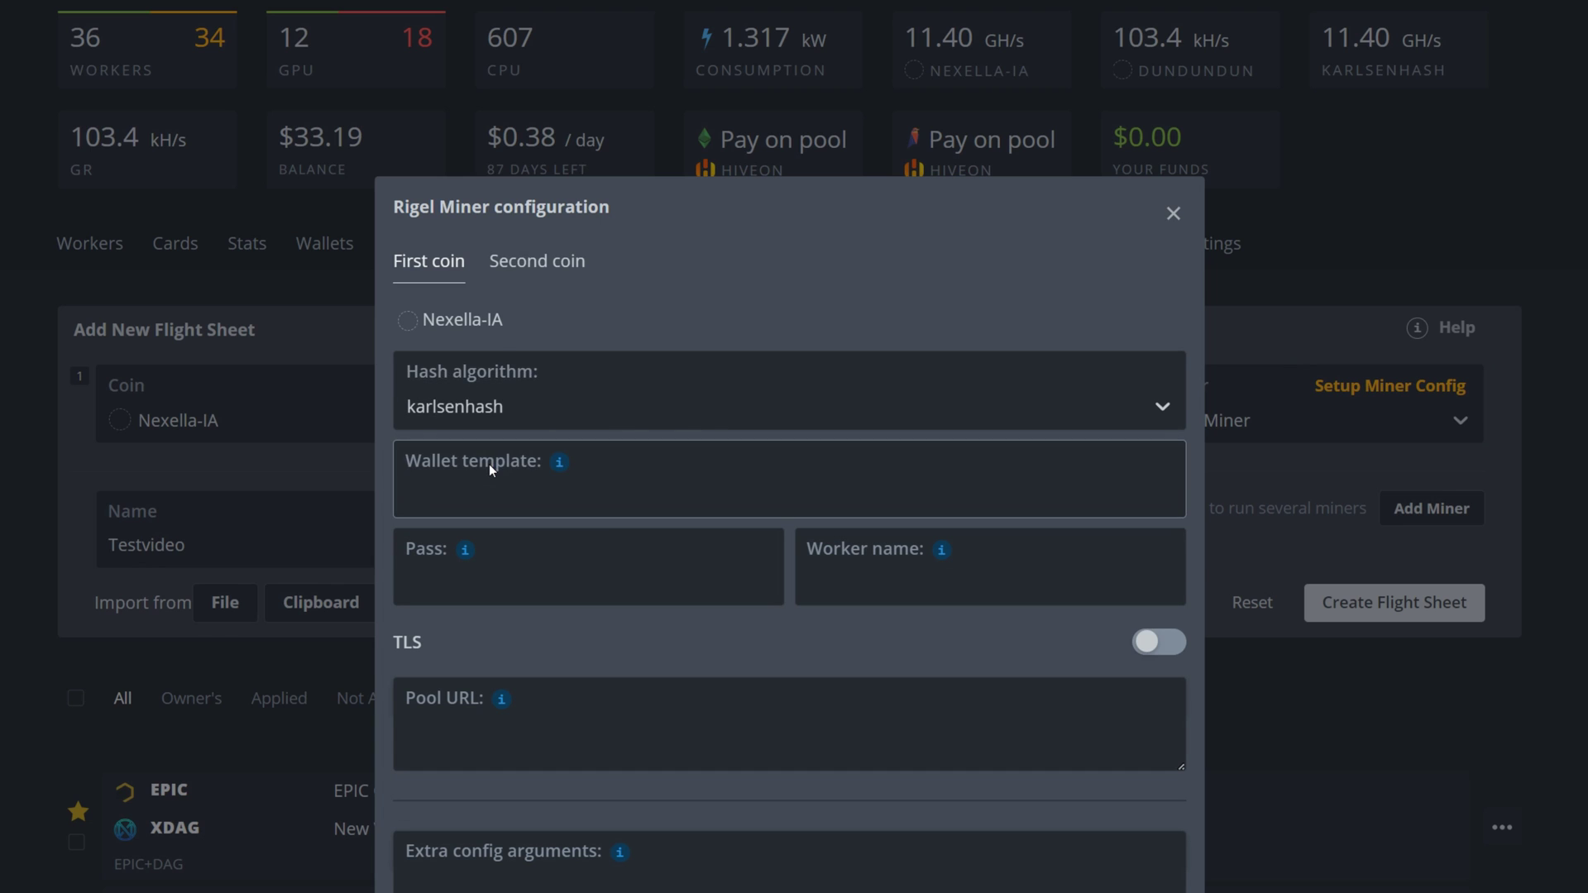
Build the wallet template %WAL%.%WORKER_NAME% from the info popover's placeholder tags.
mouse_move(559, 462)
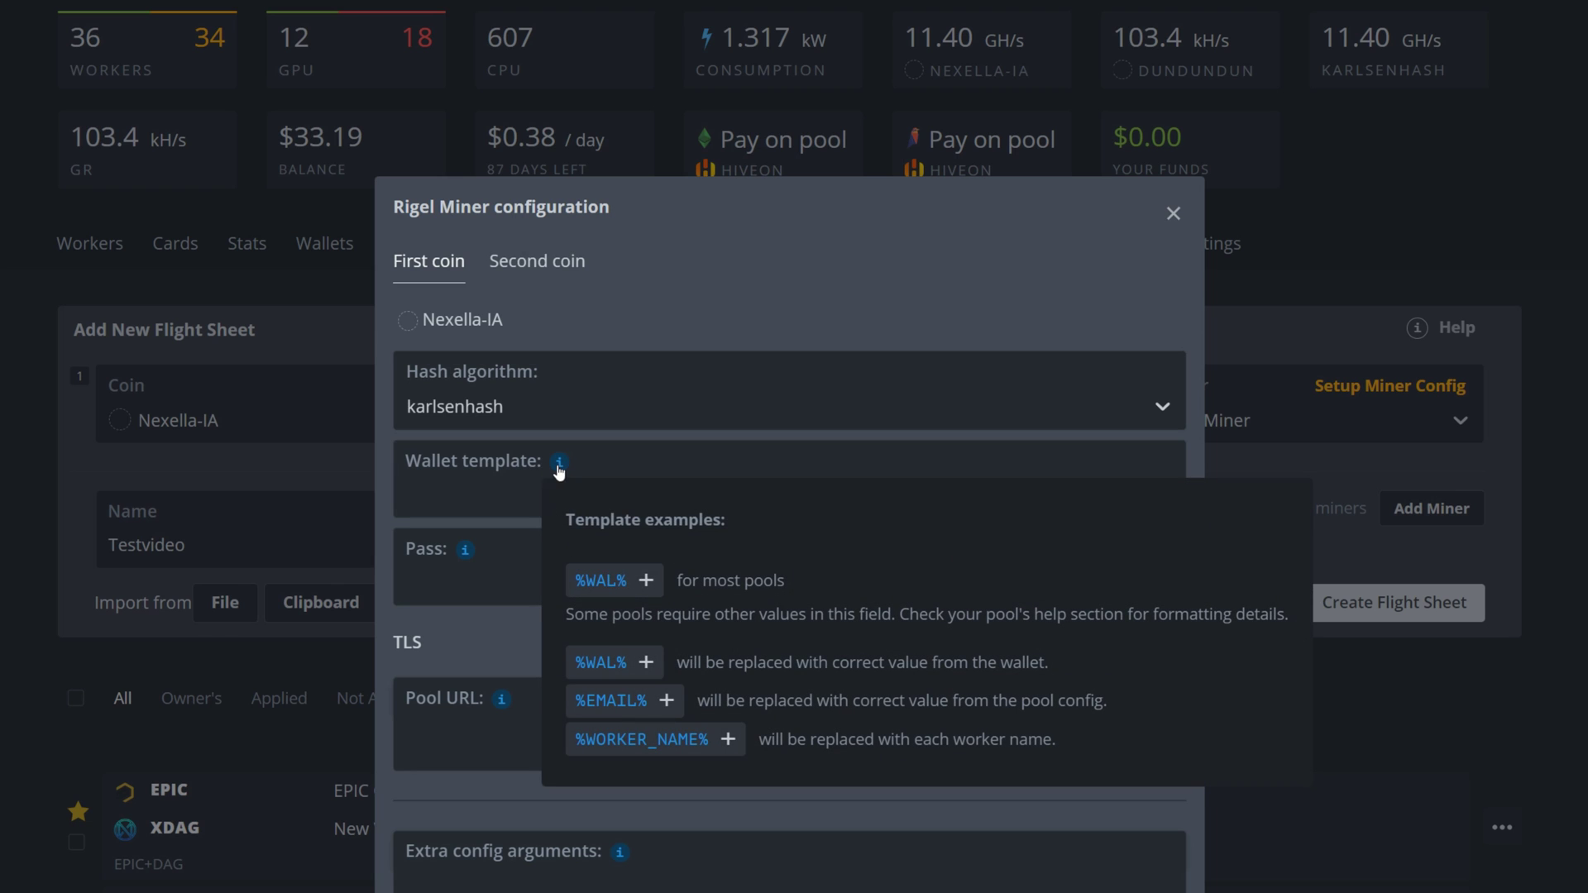
left_click(560, 465)
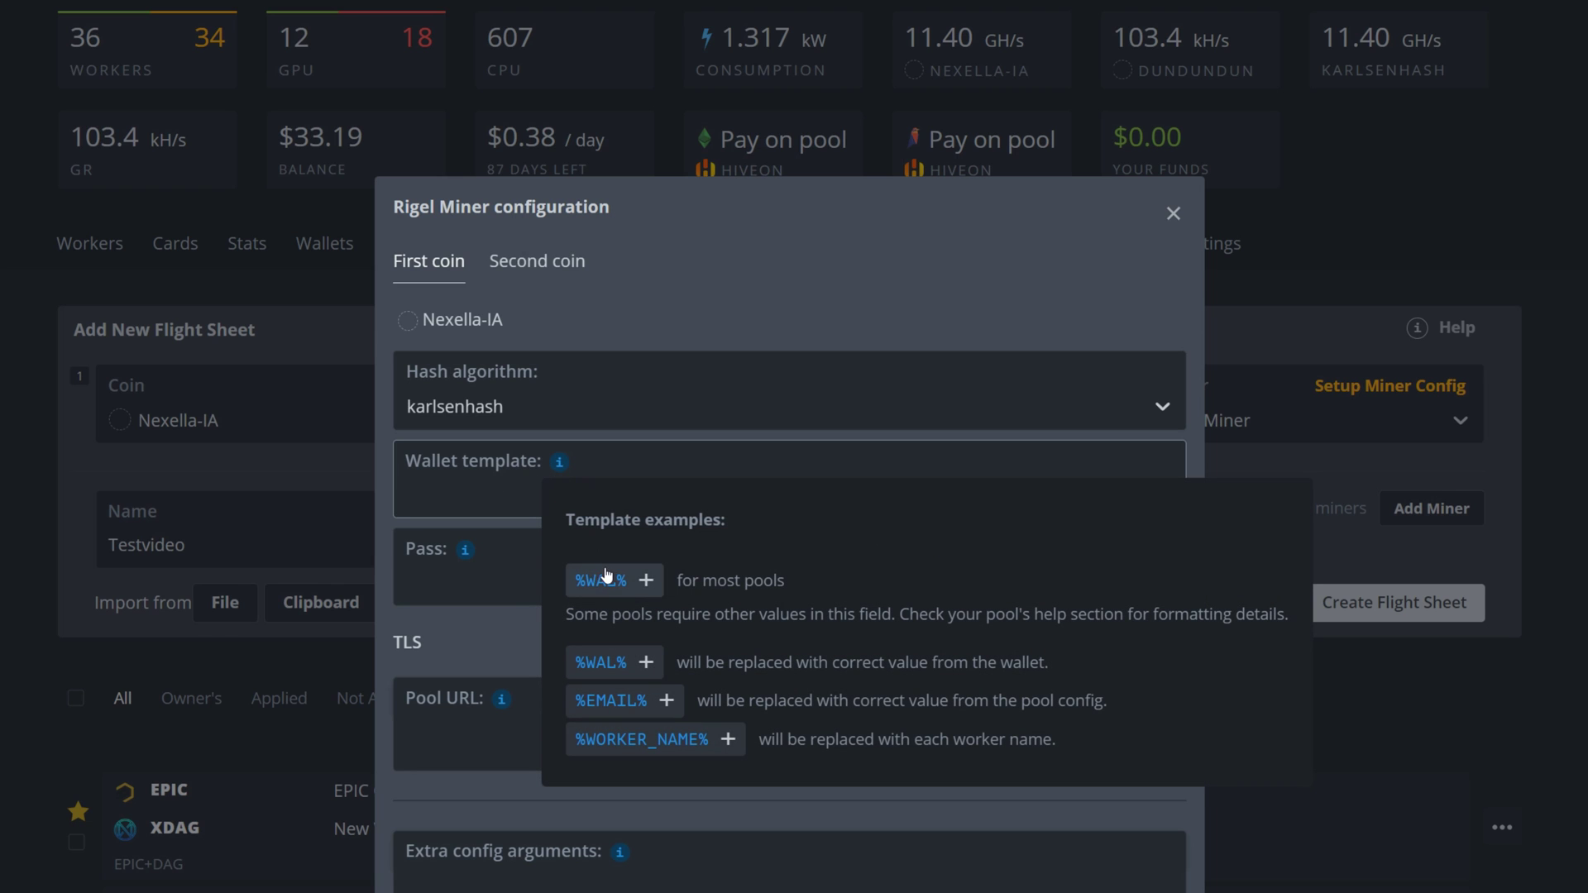
left_click(591, 582)
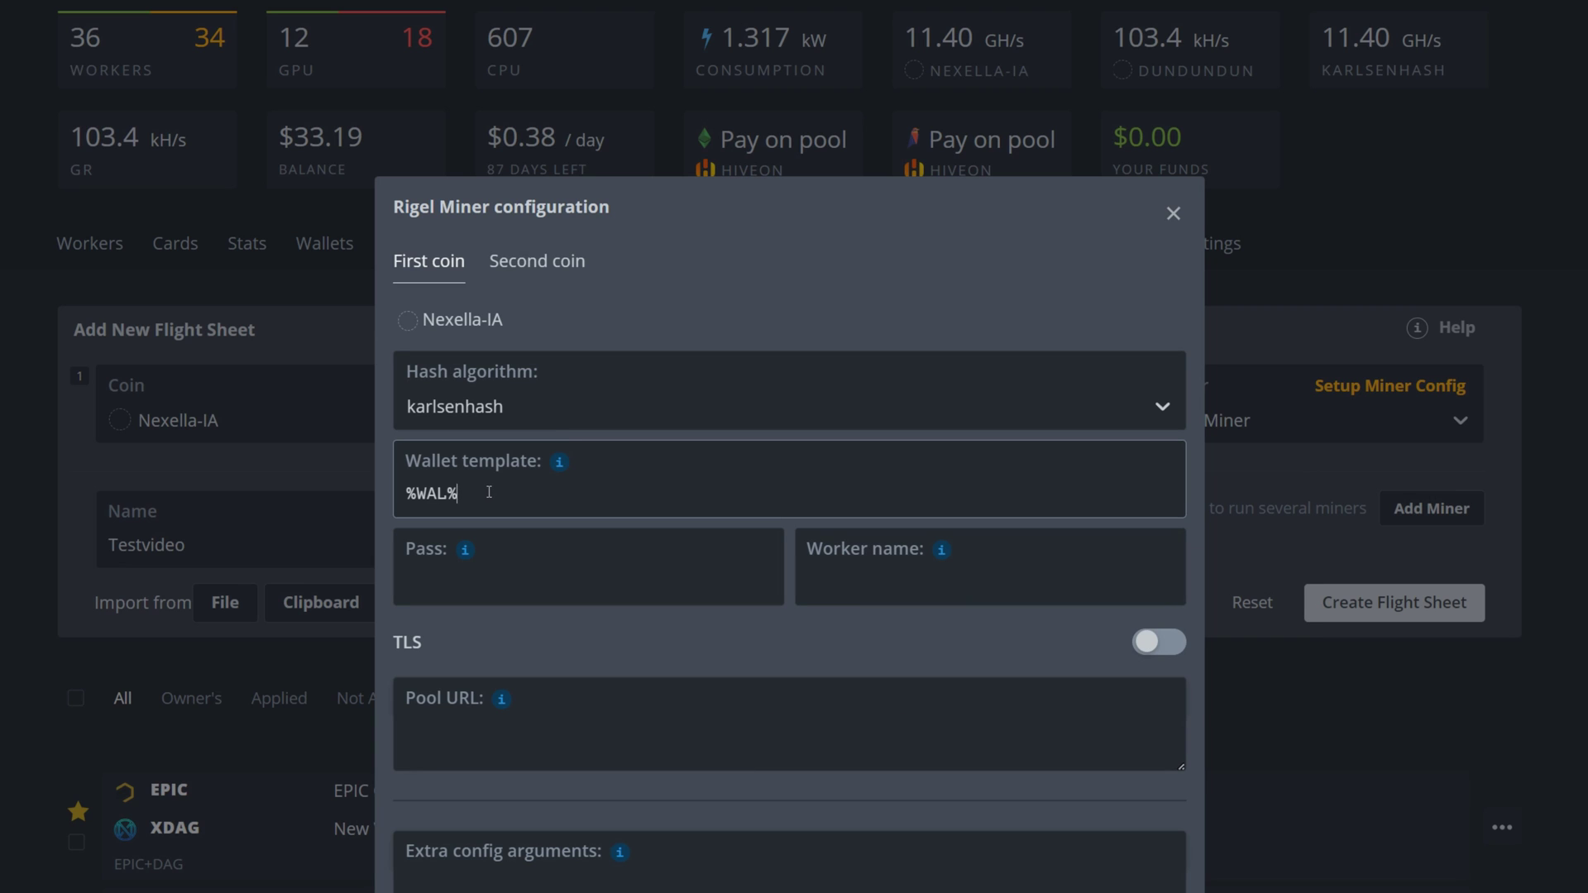
type(".")
mouse_move(560, 463)
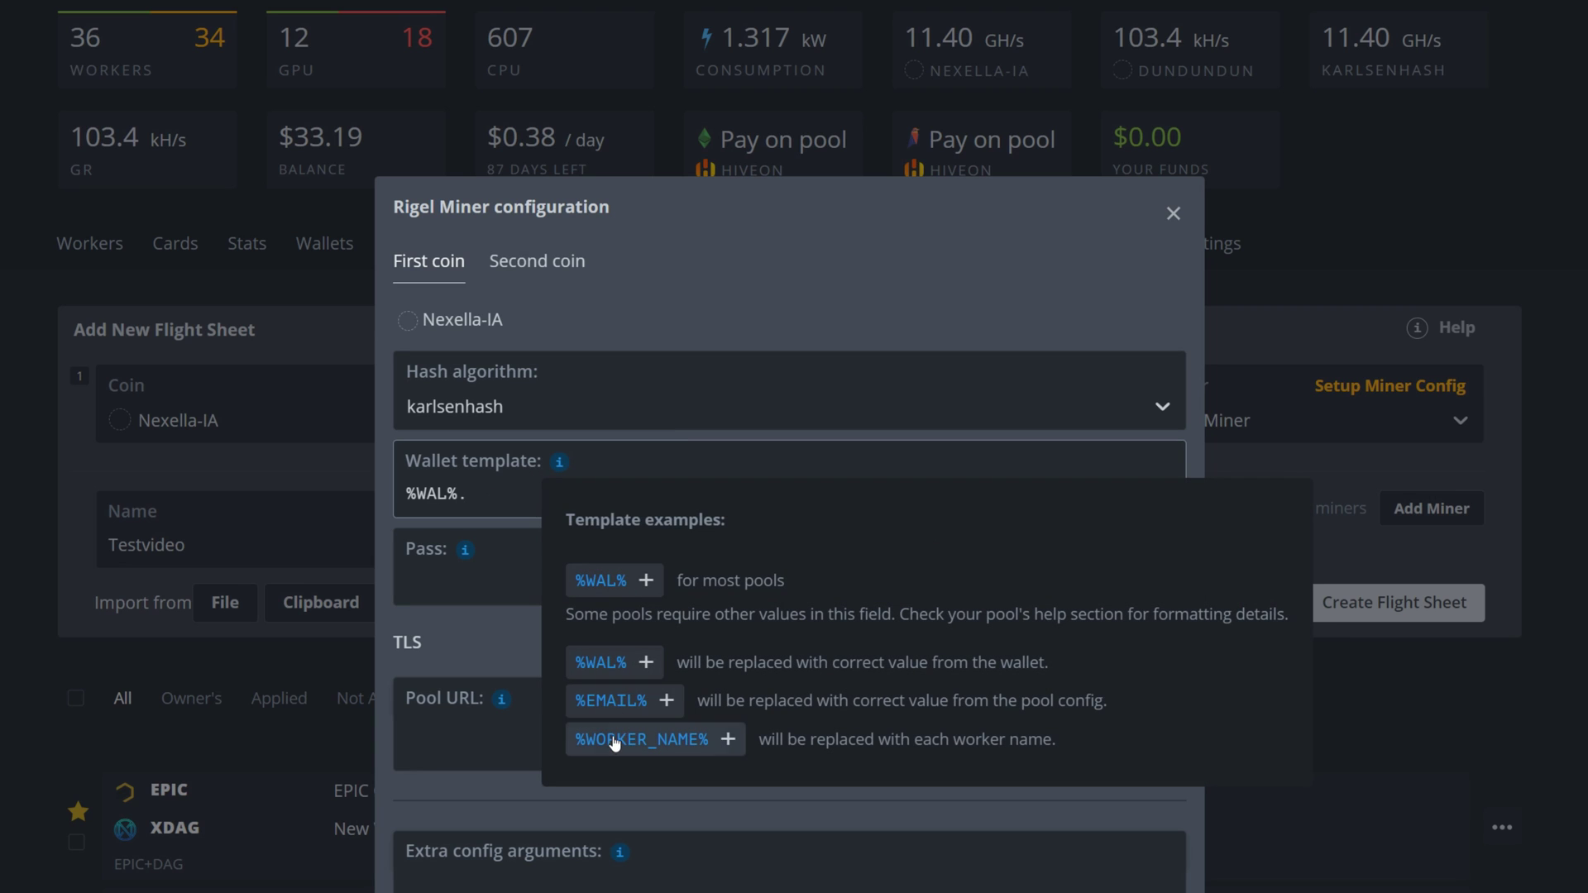
left_click(613, 738)
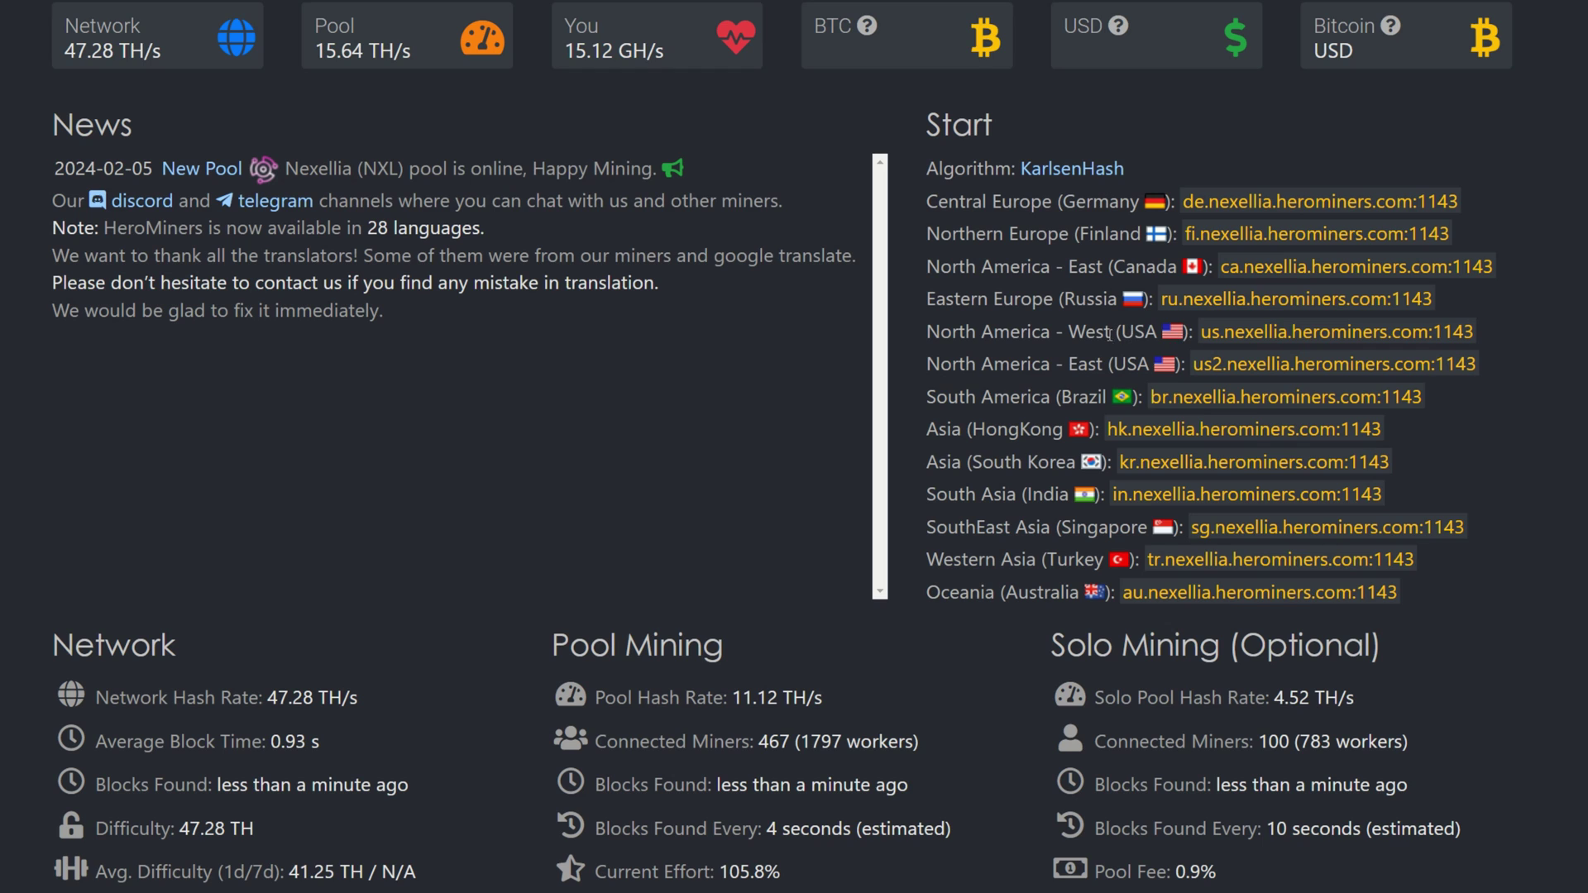
Copy the US West server address us.nexellia.herominers.com:1143 from HeroMiners.
left_click_drag(1204, 333, 1479, 338)
right_click(1460, 334)
left_click(1507, 356)
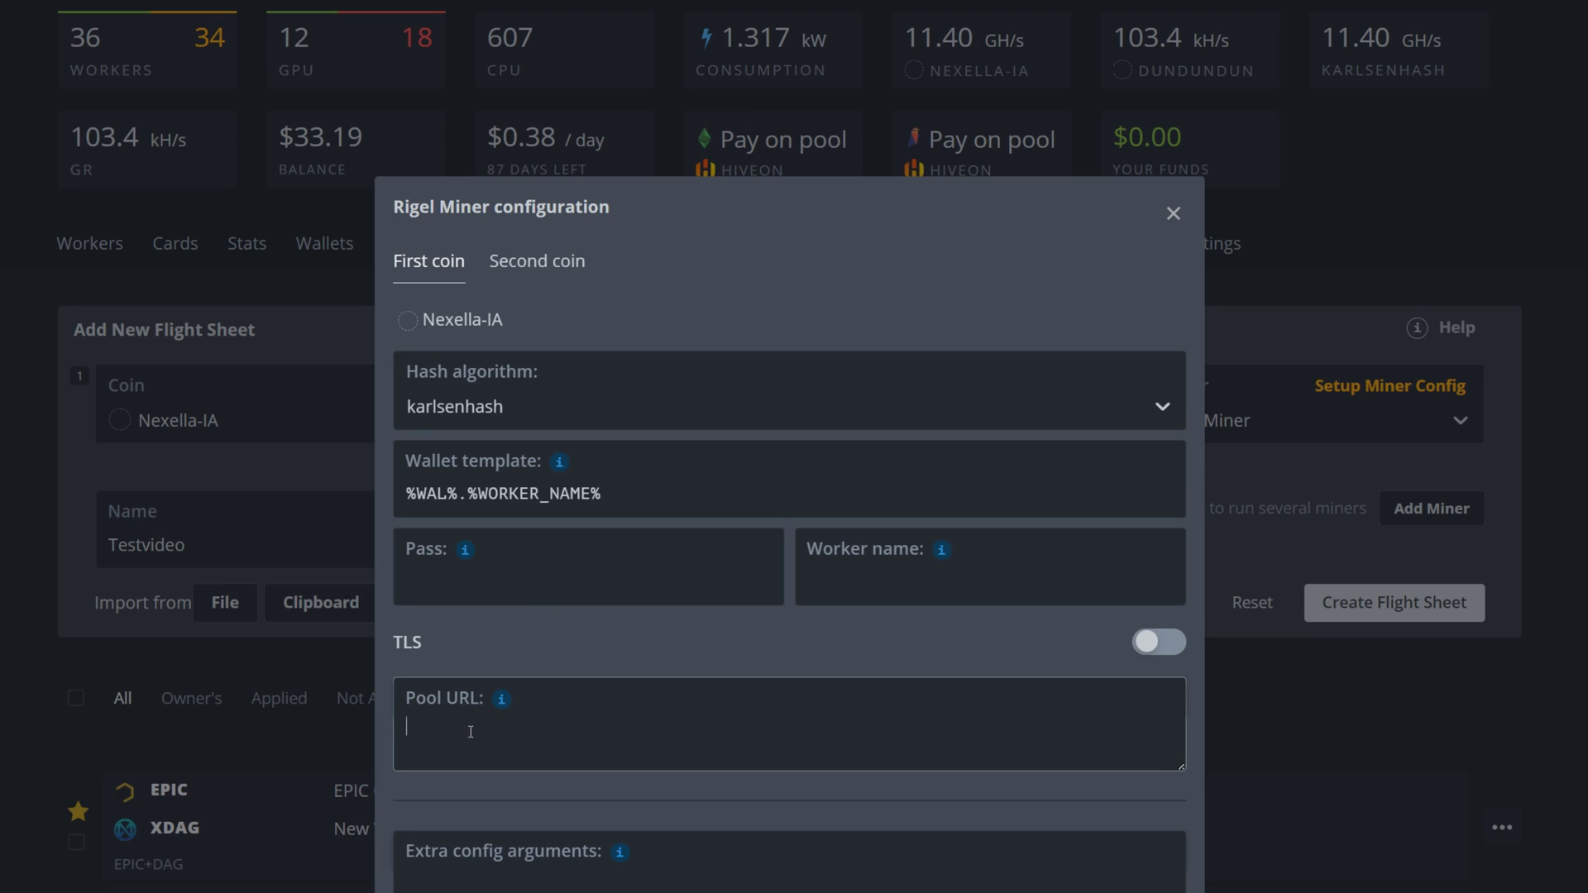
Paste us.nexellia.herominers.com:1143 into the Rigel Pool URL field.
key("ctrl+v")
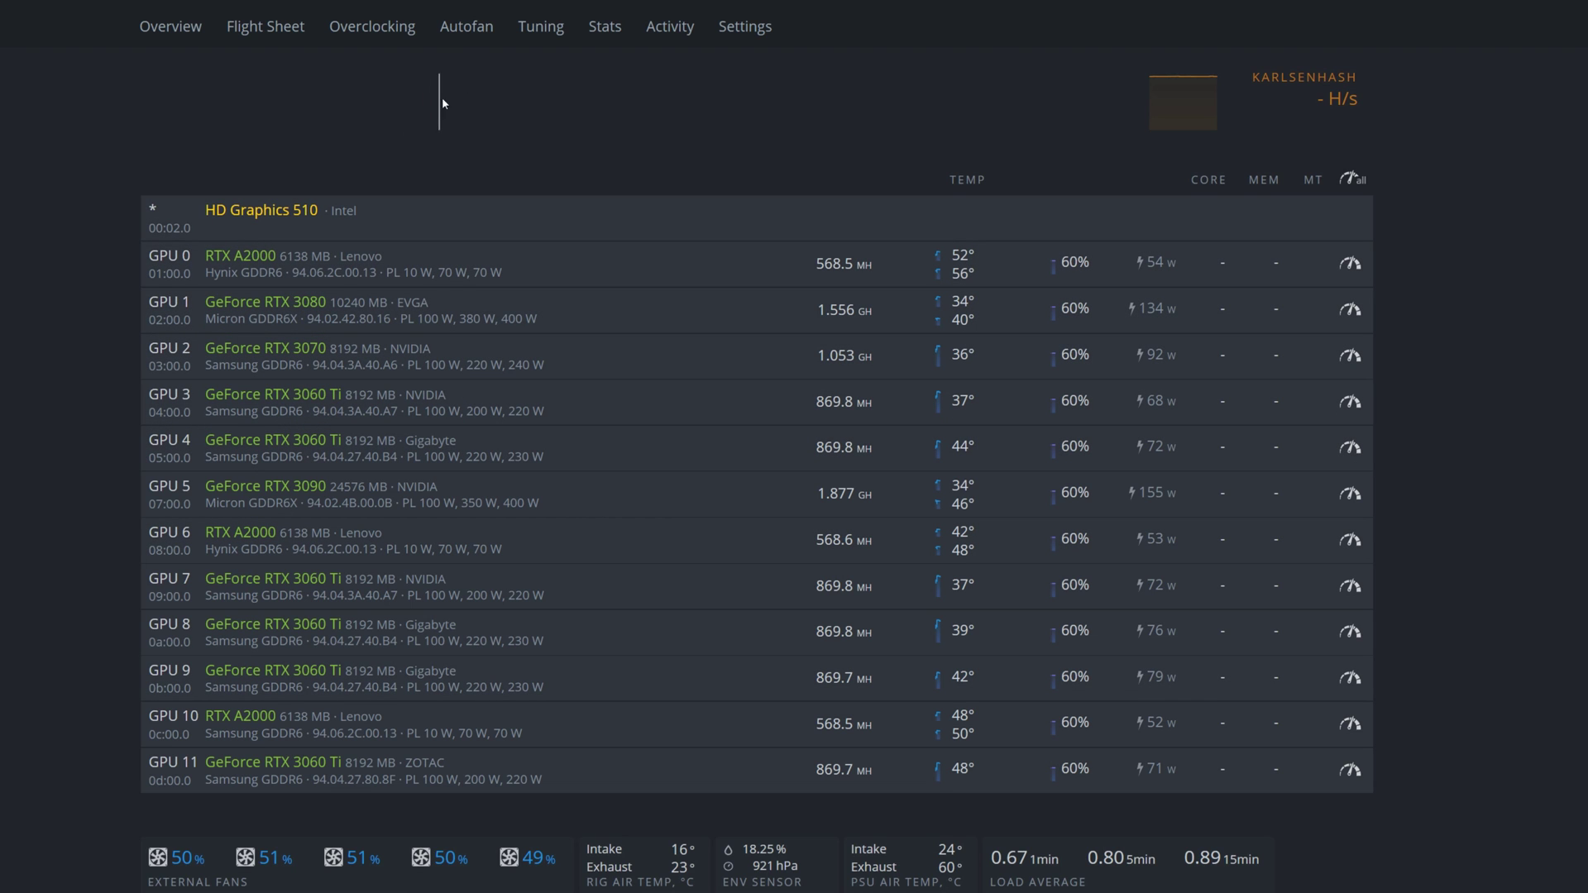
Open the existing NEXELLA-IA flight sheet for editing and view its Rigel miner settings.
left_click(280, 33)
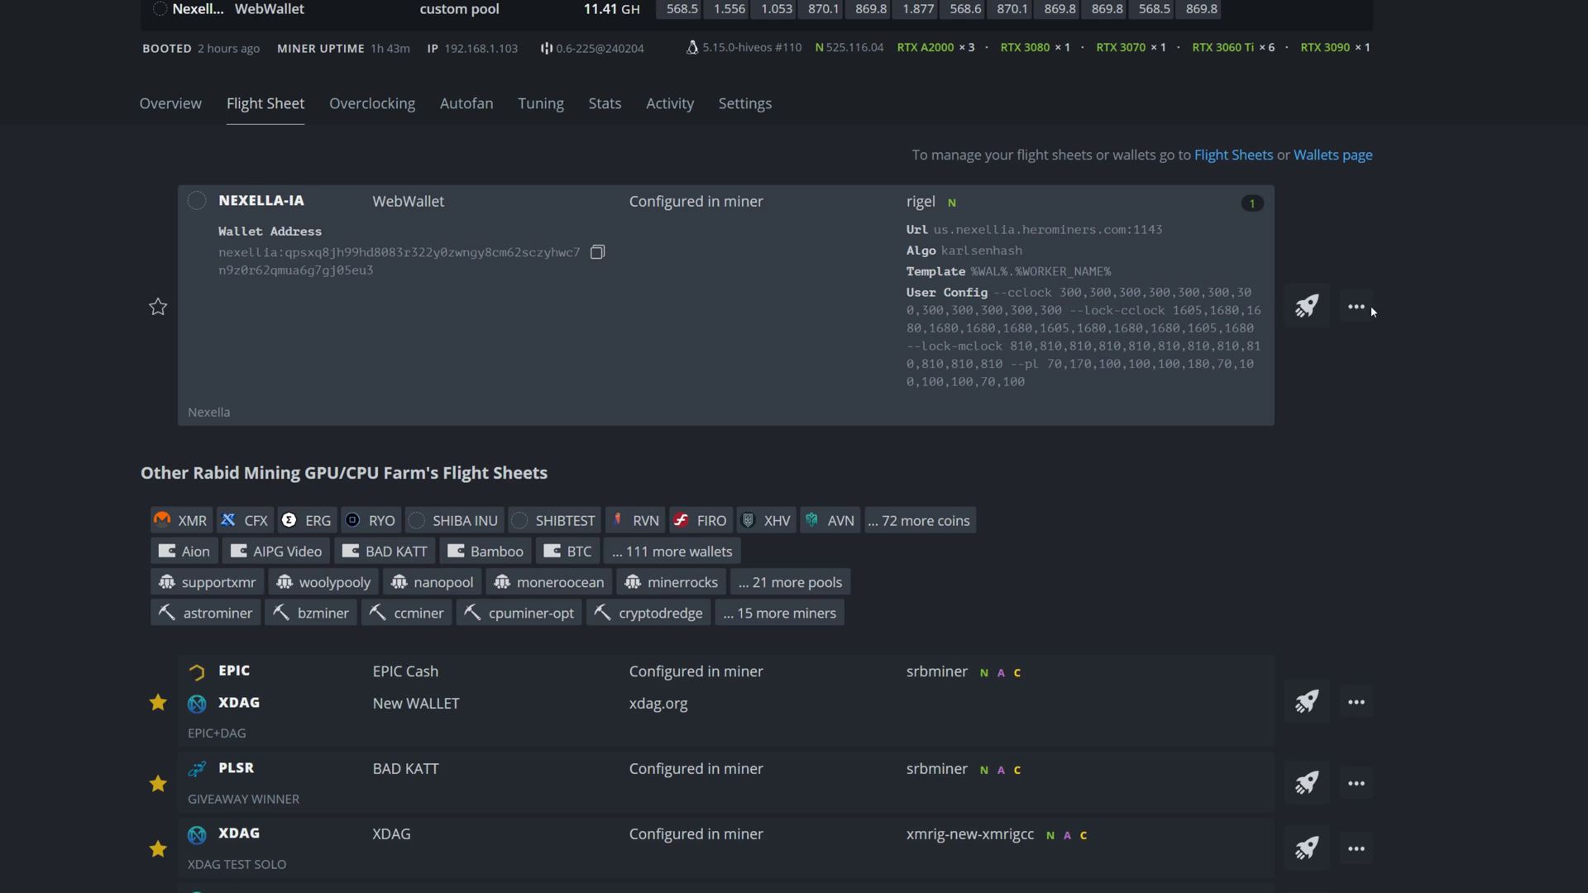
left_click(1357, 306)
left_click(1308, 355)
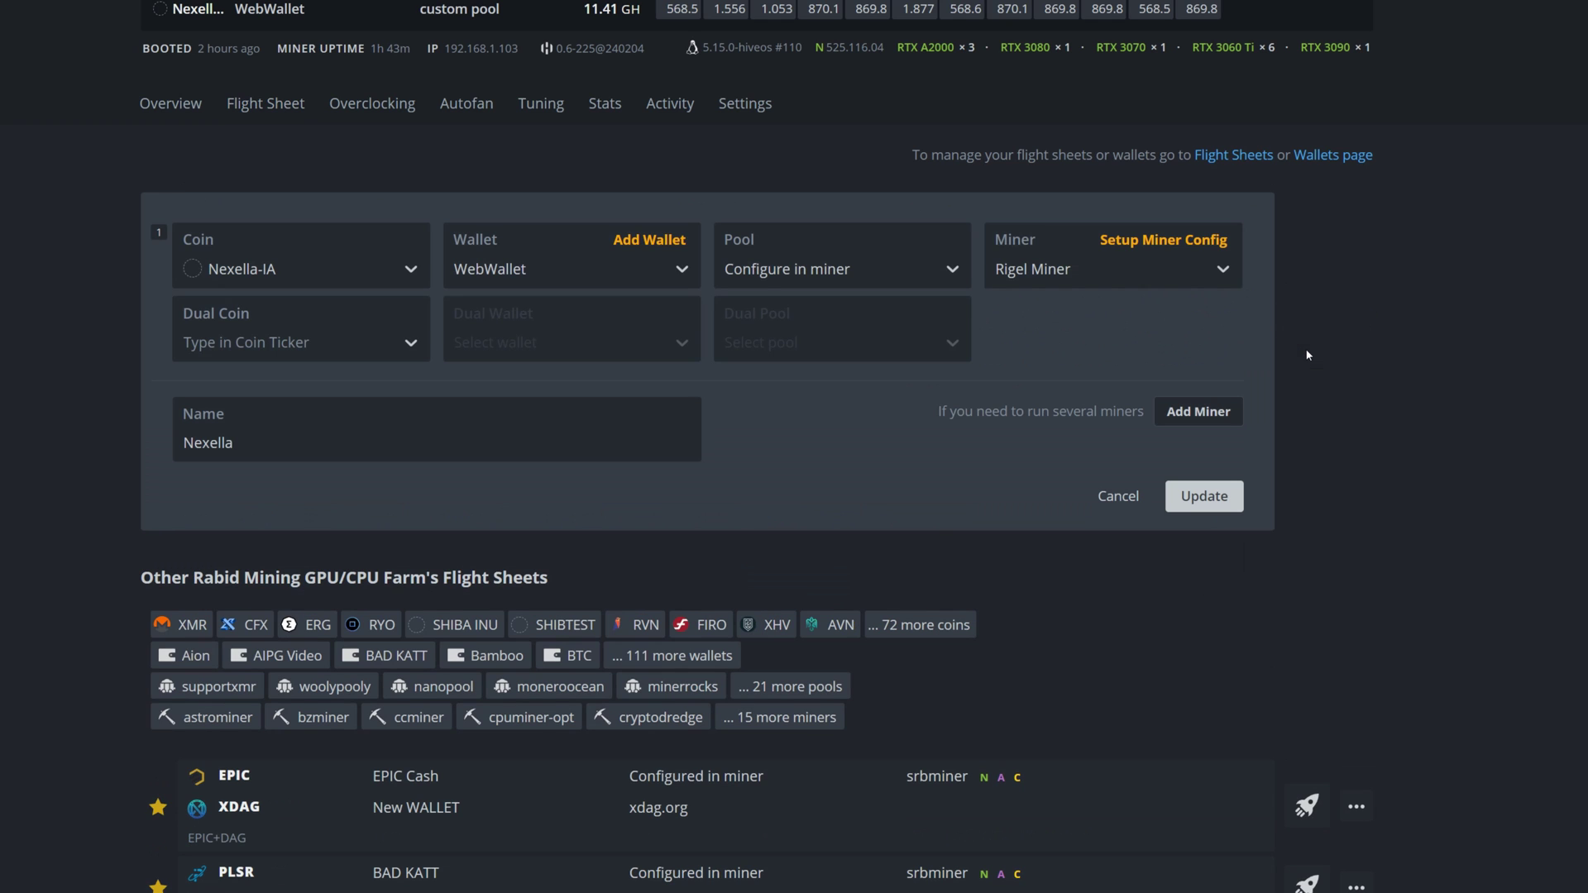
left_click(1145, 242)
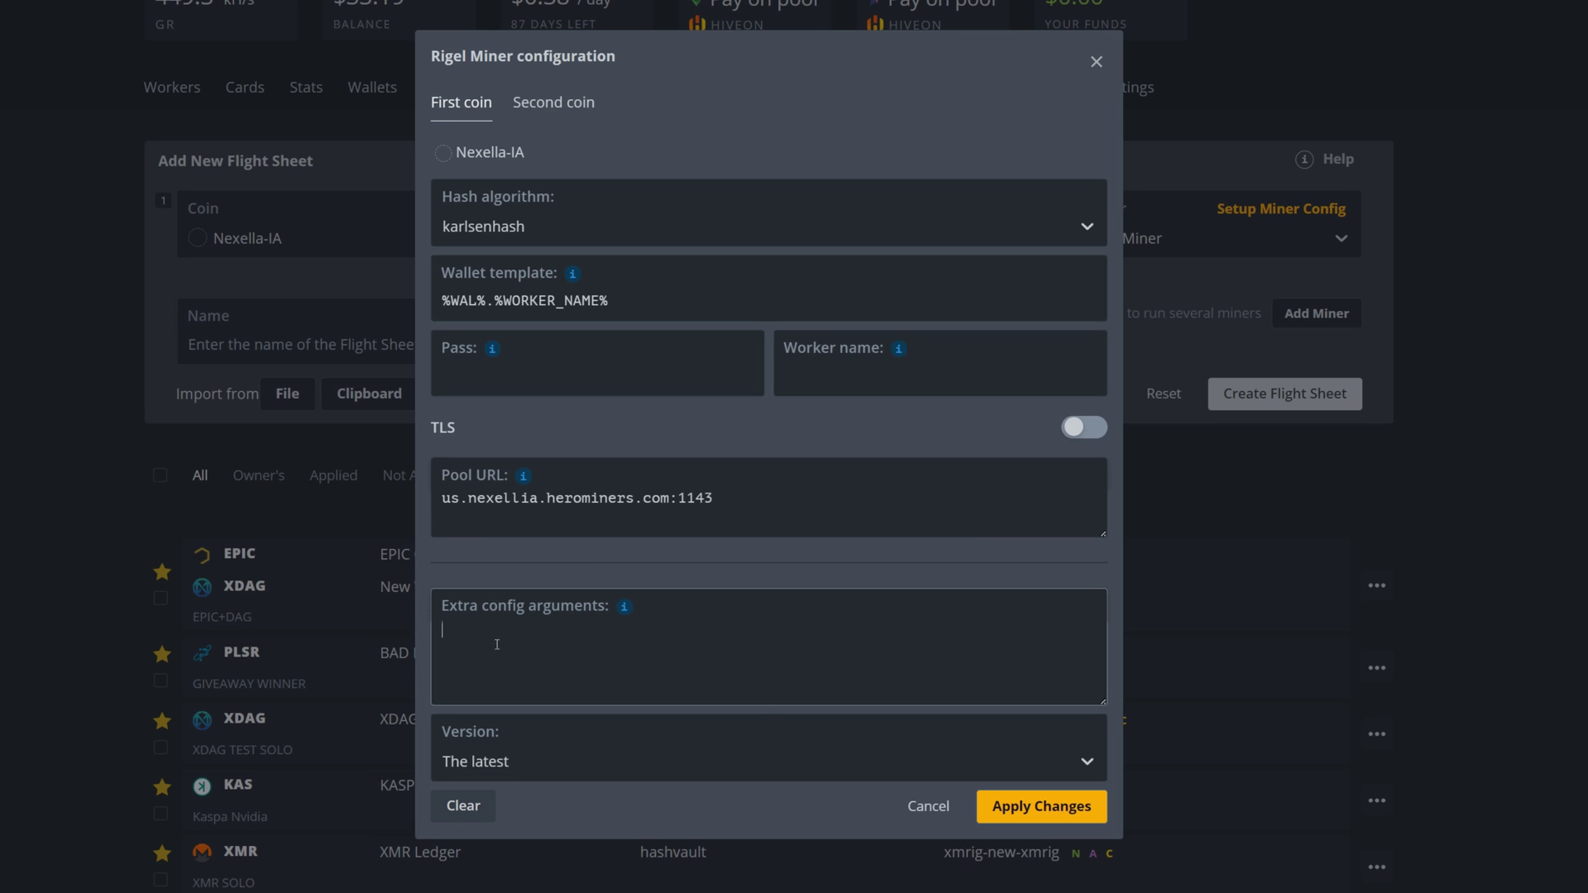
Apply the Rigel config, name the flight sheet Testvideo, and create it.
left_click(1024, 812)
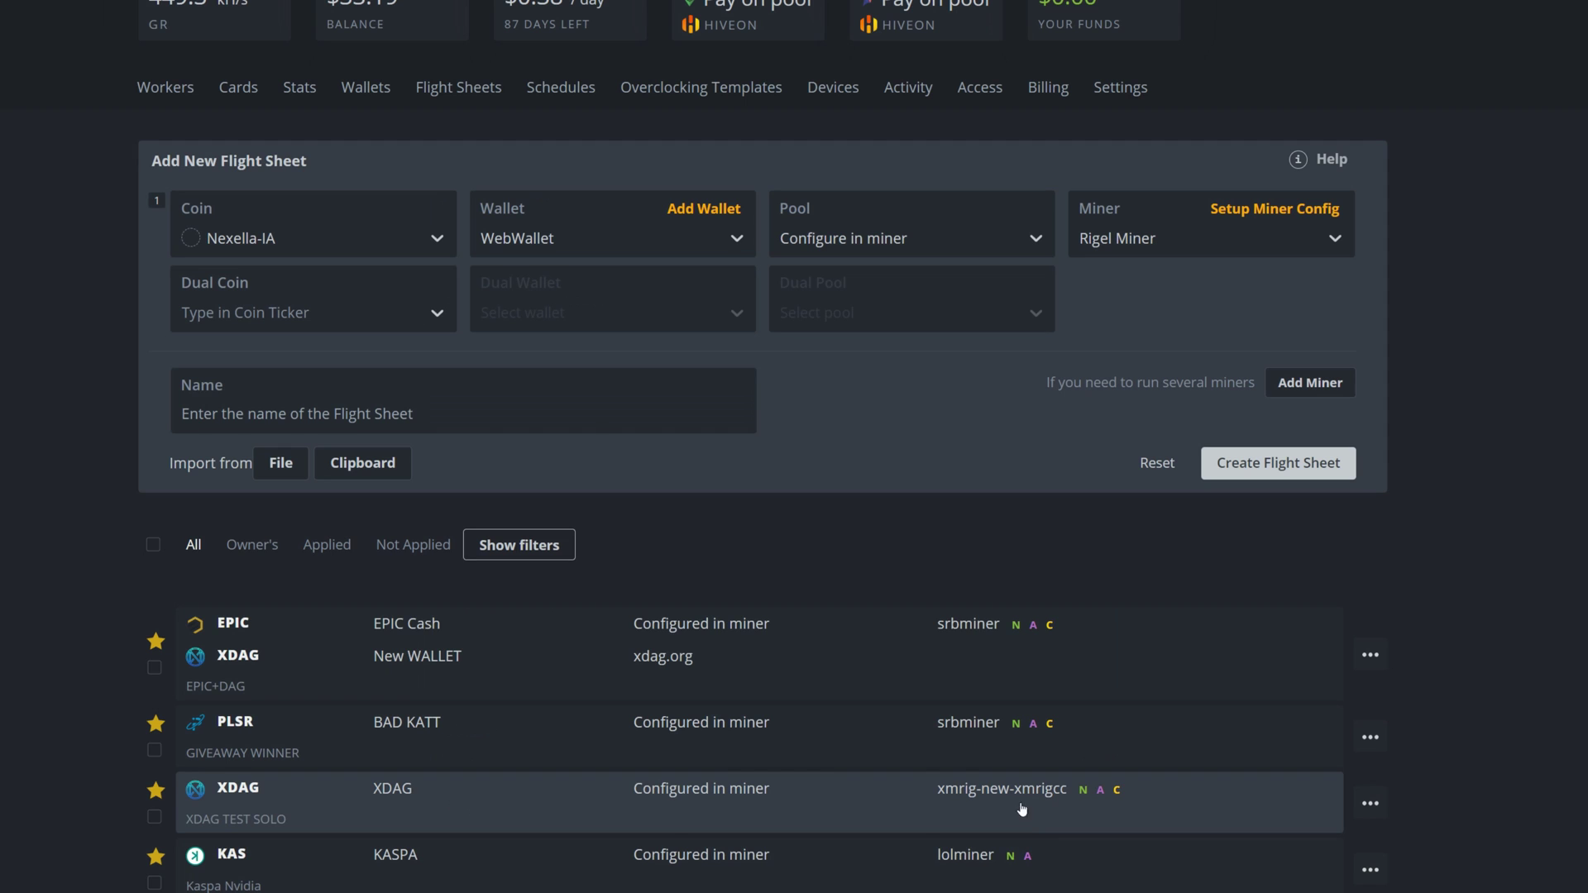
left_click(437, 418)
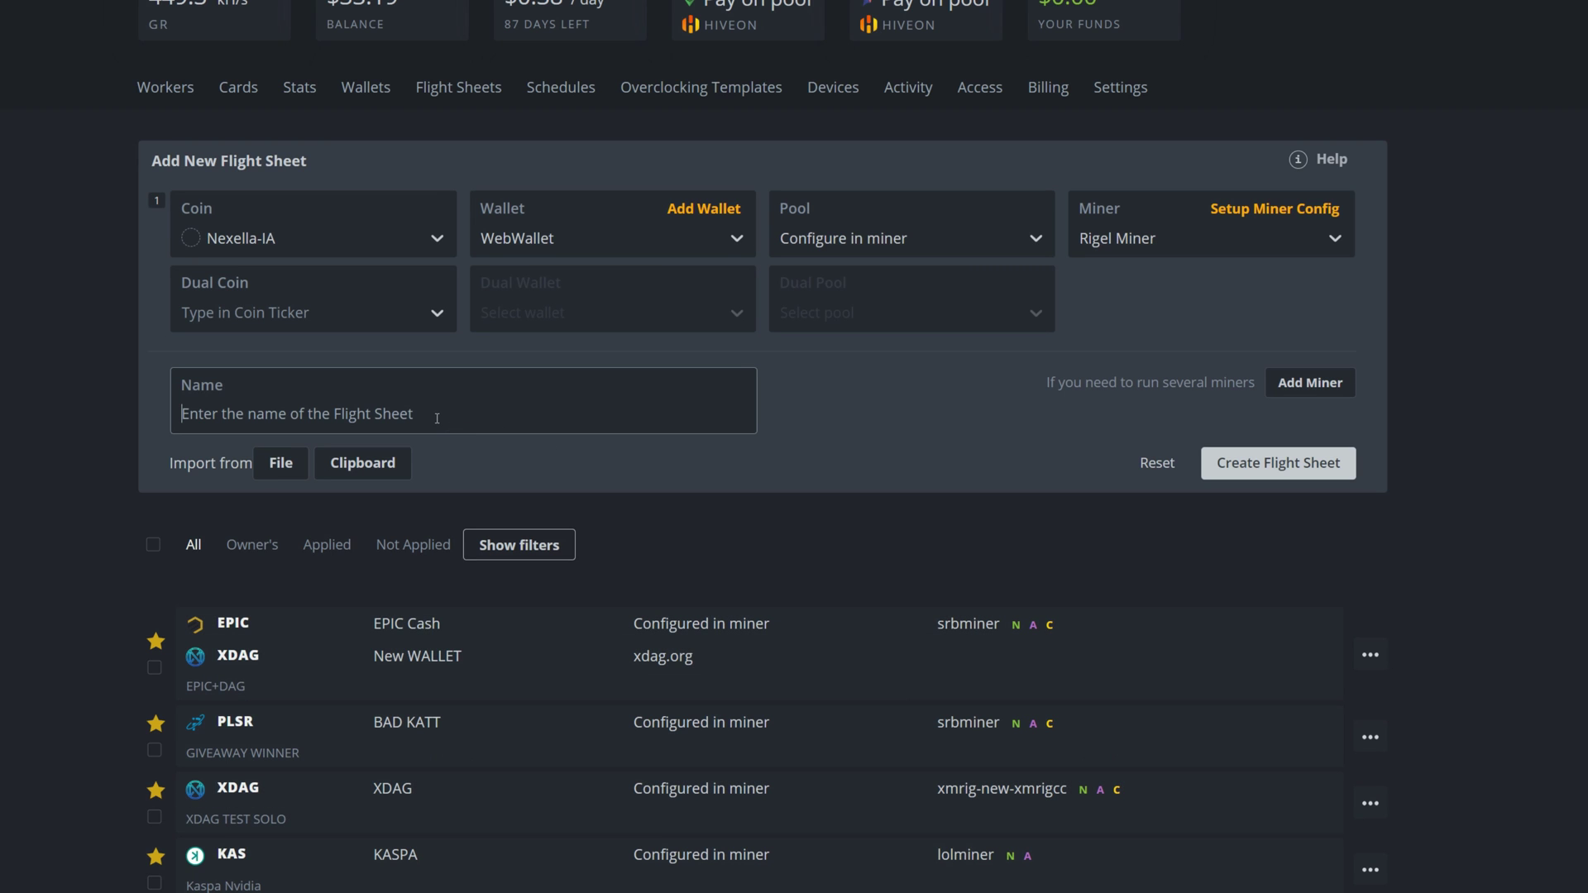
type("Testvideo")
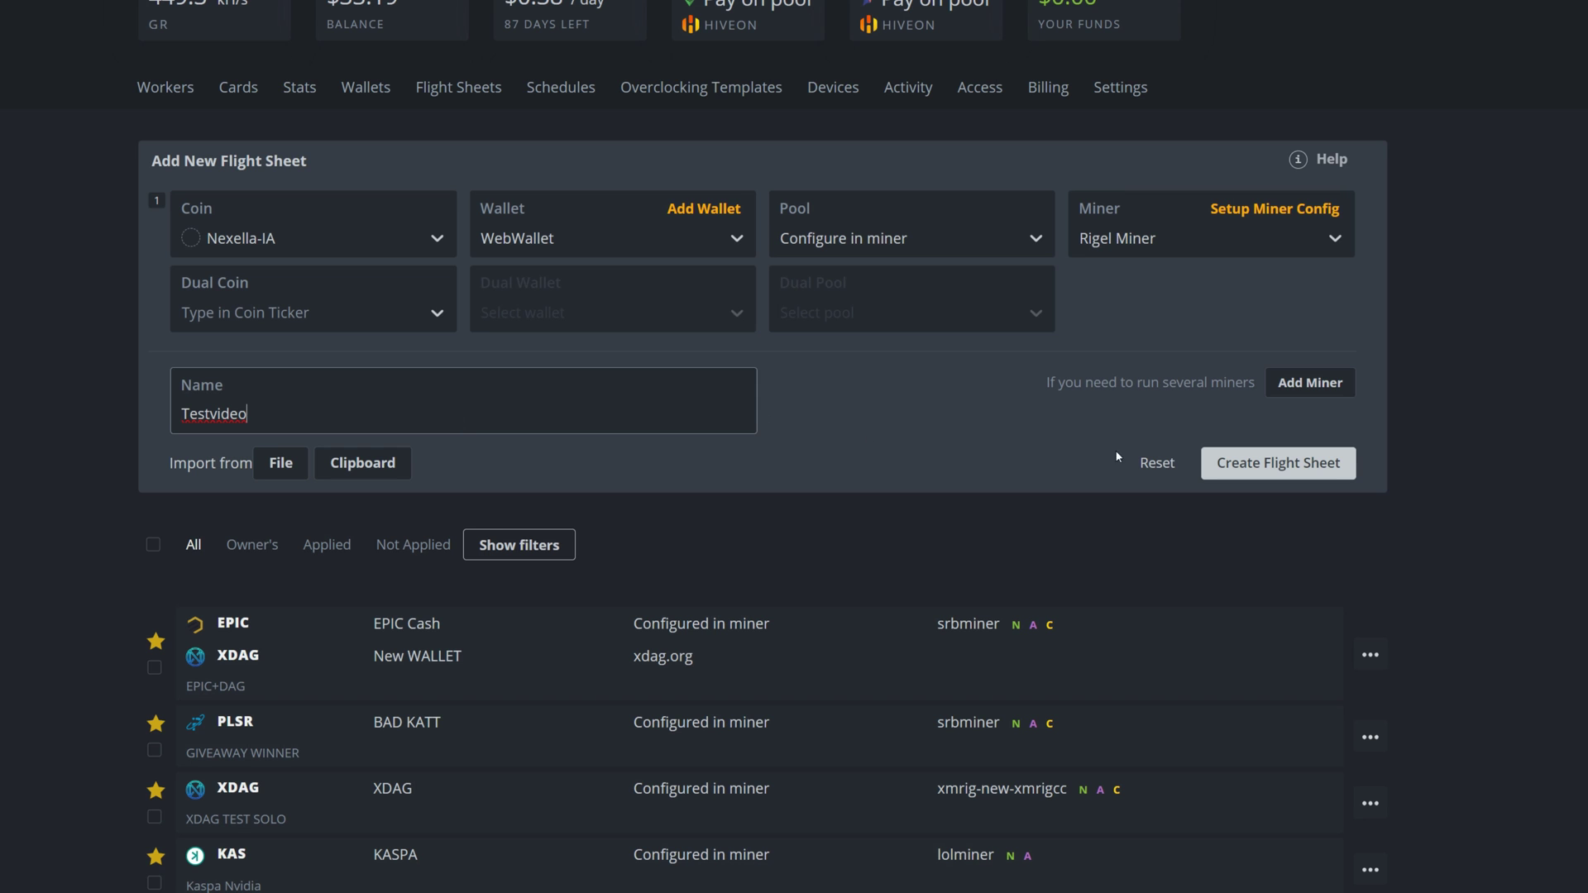
left_click(1255, 468)
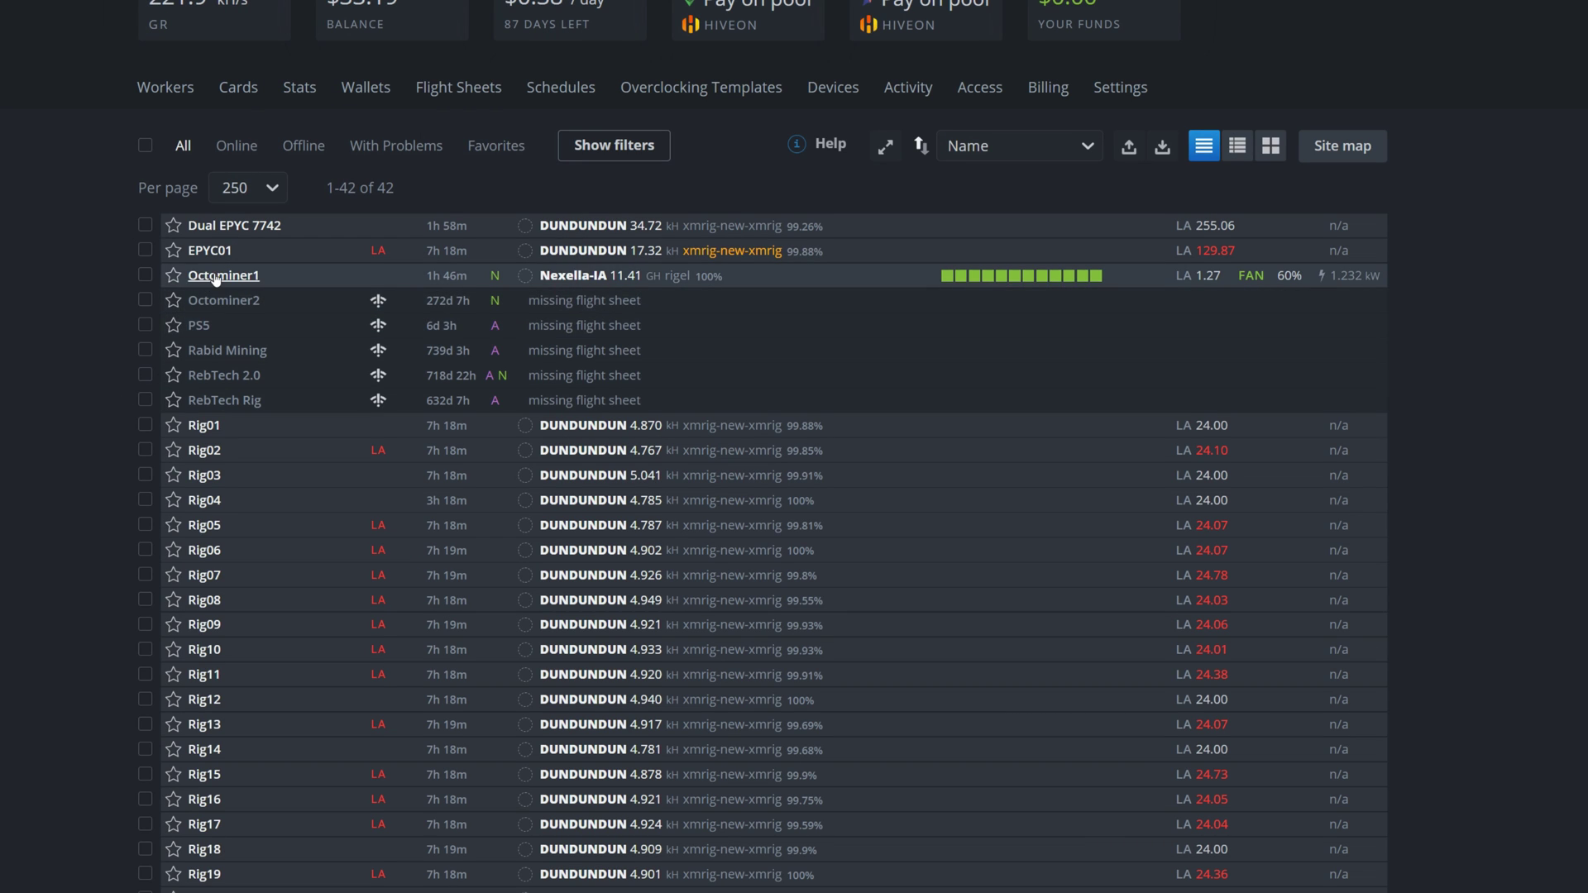
Go to Octominer1's Flight Sheet tab and scroll down to find the Testvideo sheet.
left_click(215, 276)
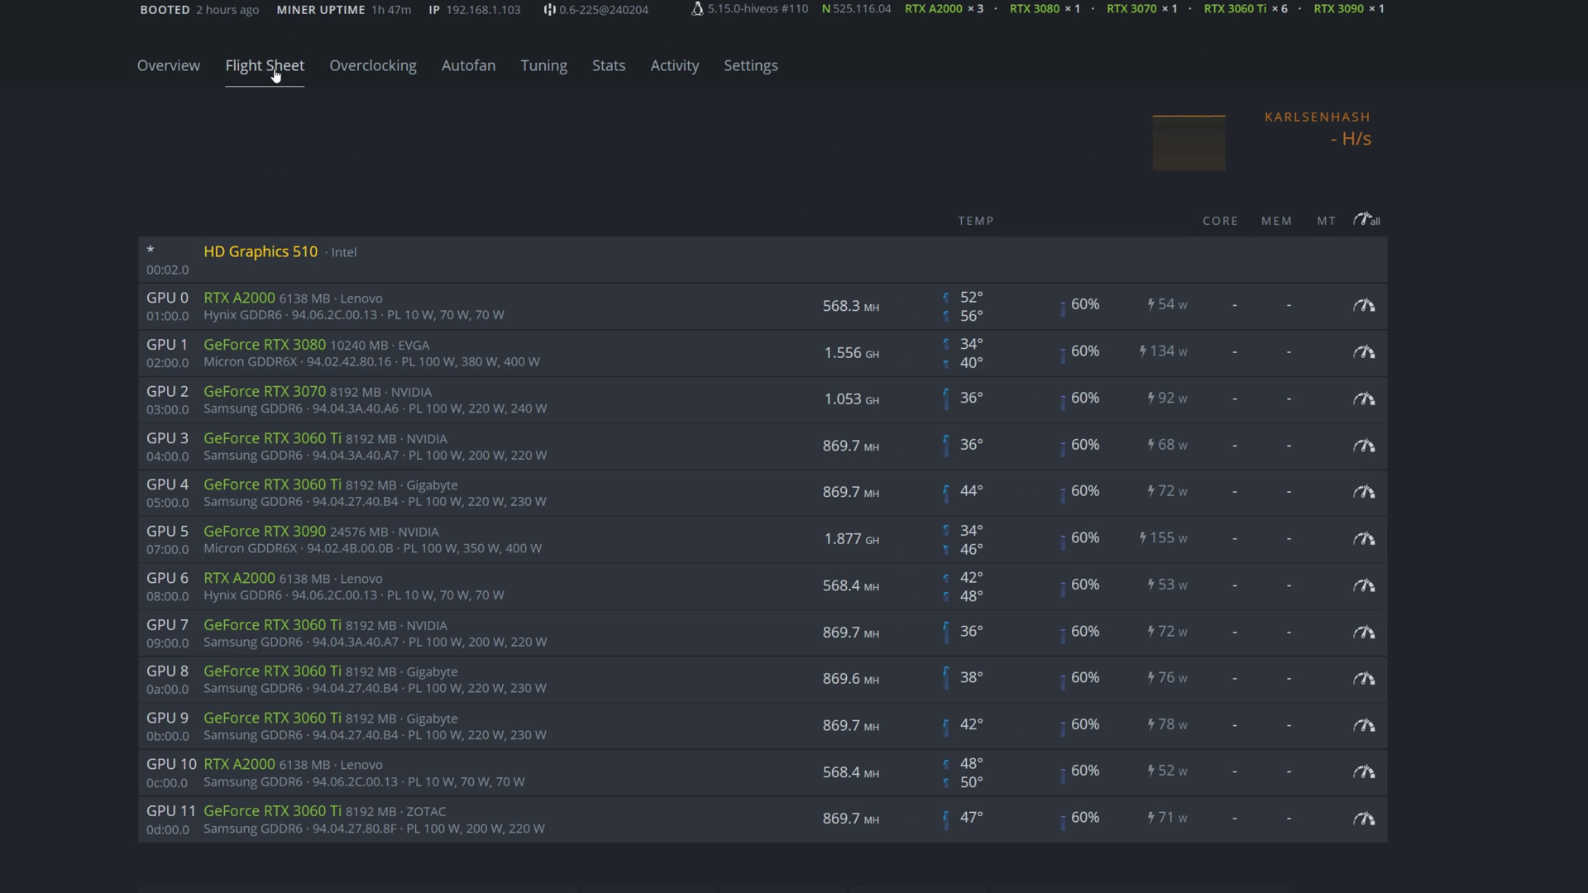
left_click(276, 73)
scroll(654, 627, "down", 15)
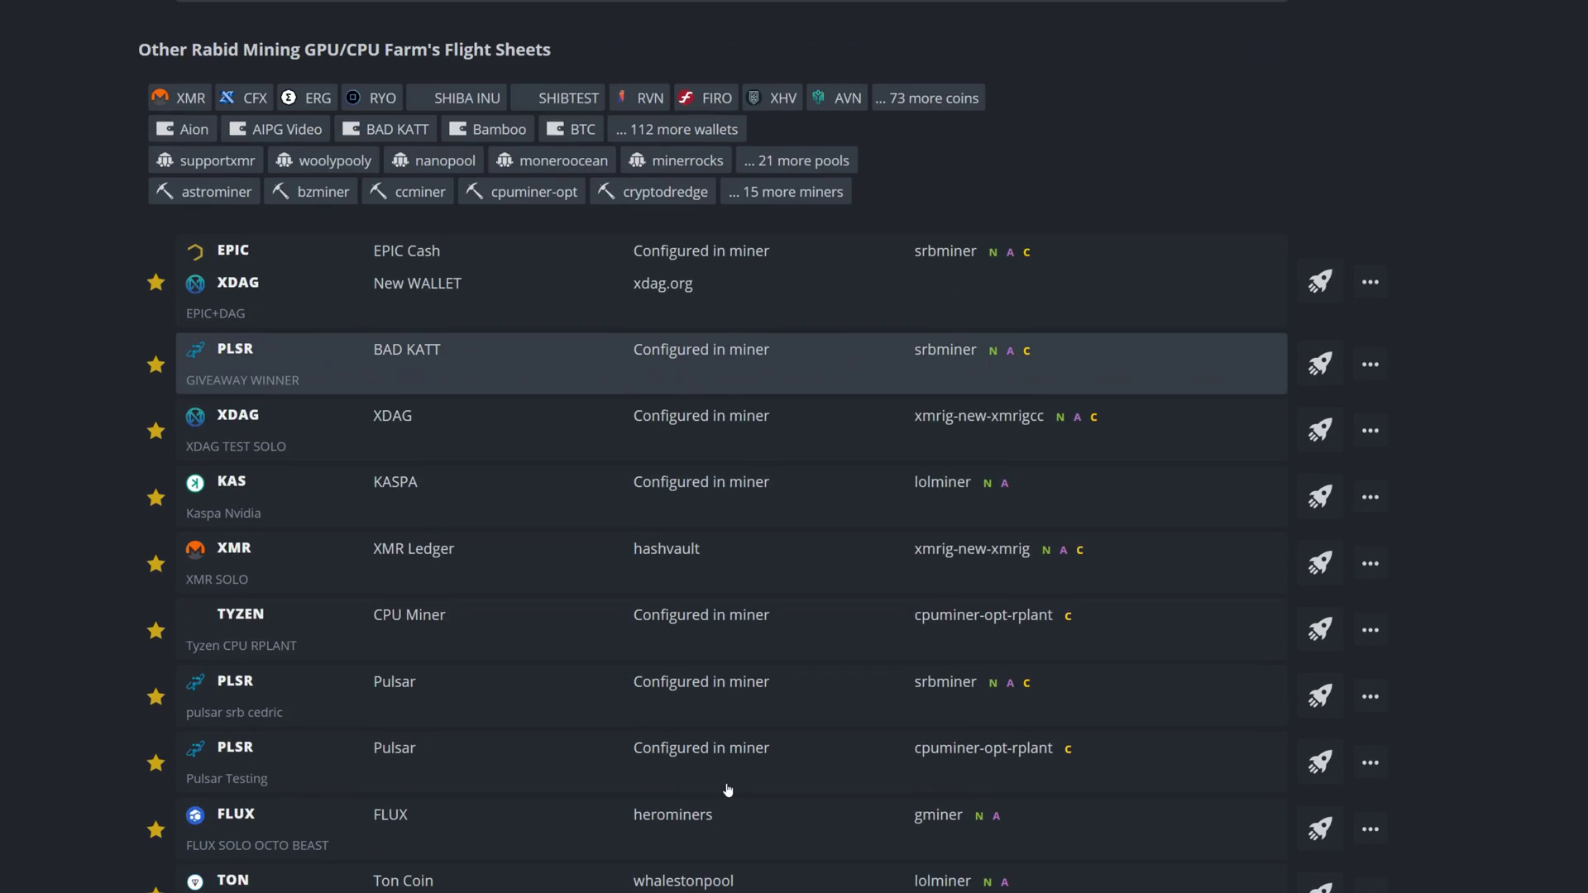